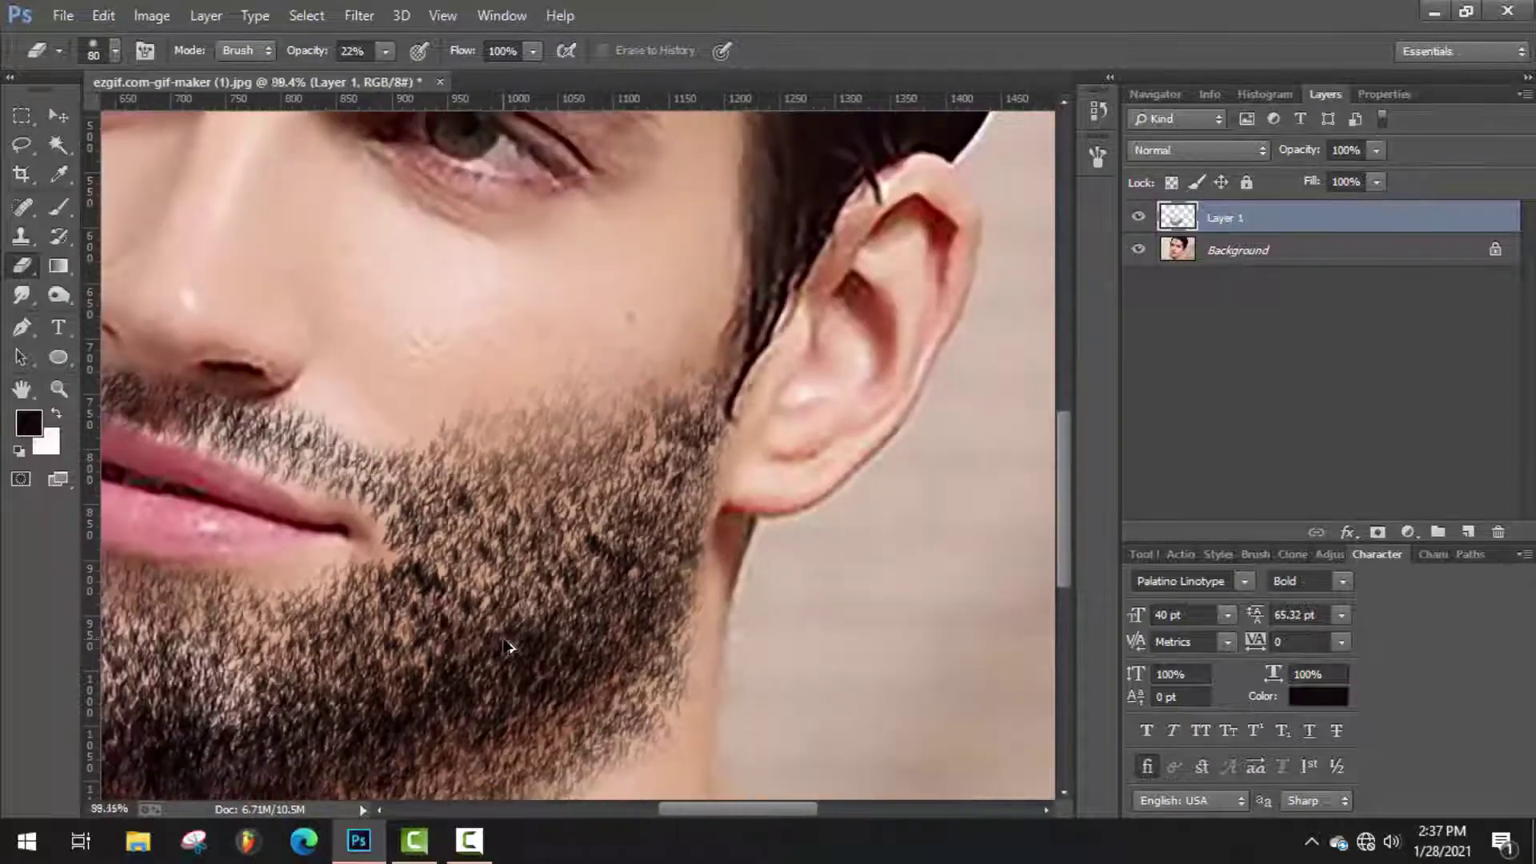
# - Open the portrait 'ezgif.com-gif-maker (1).jpg' and dock it as a tab
pyautogui.scroll(-6, 509, 647)
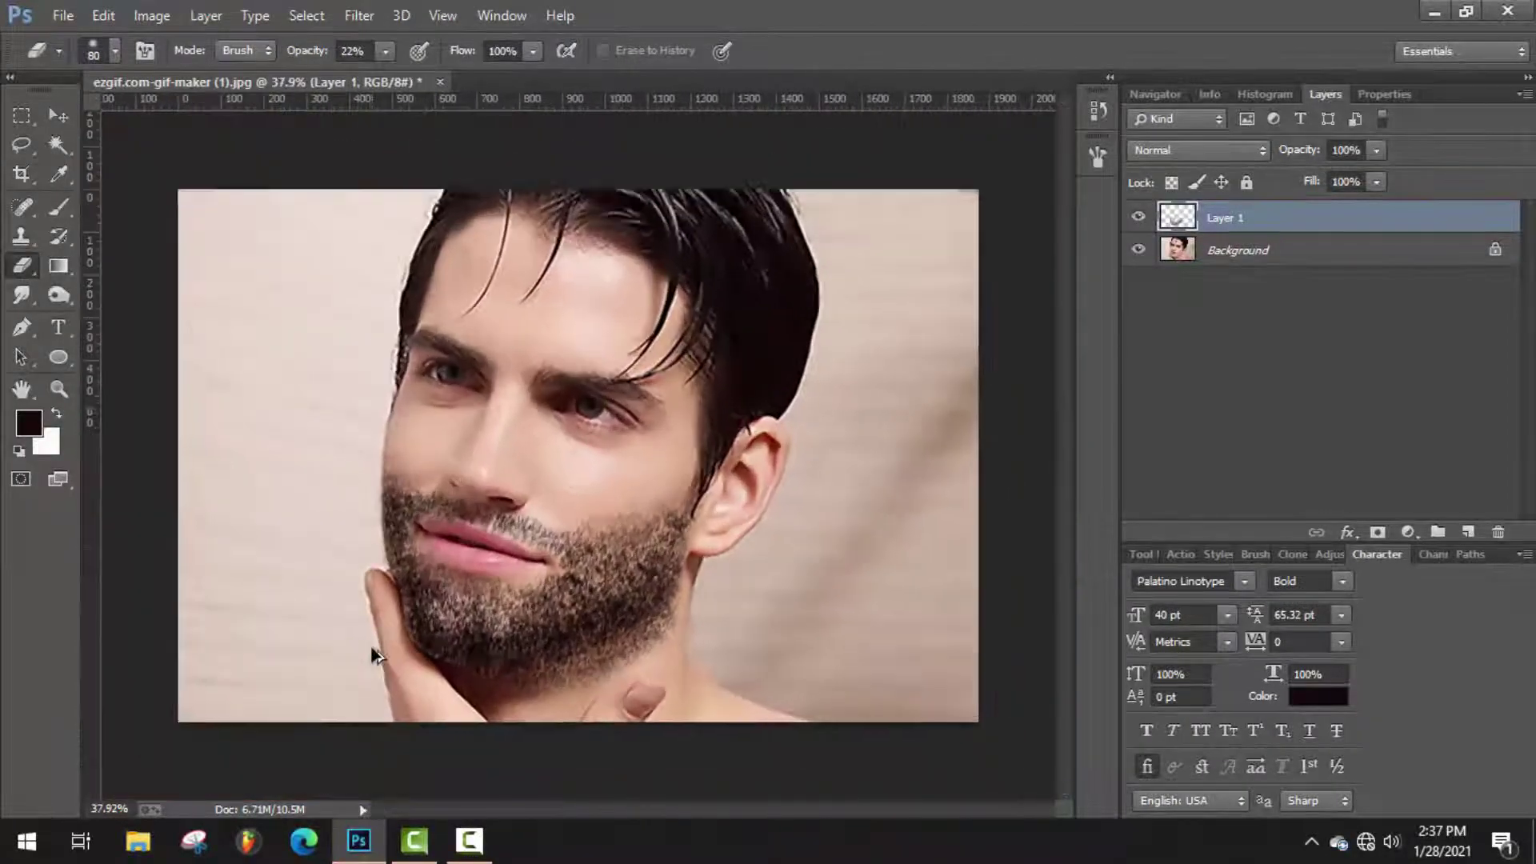
pyautogui.scroll(4, 372, 645)
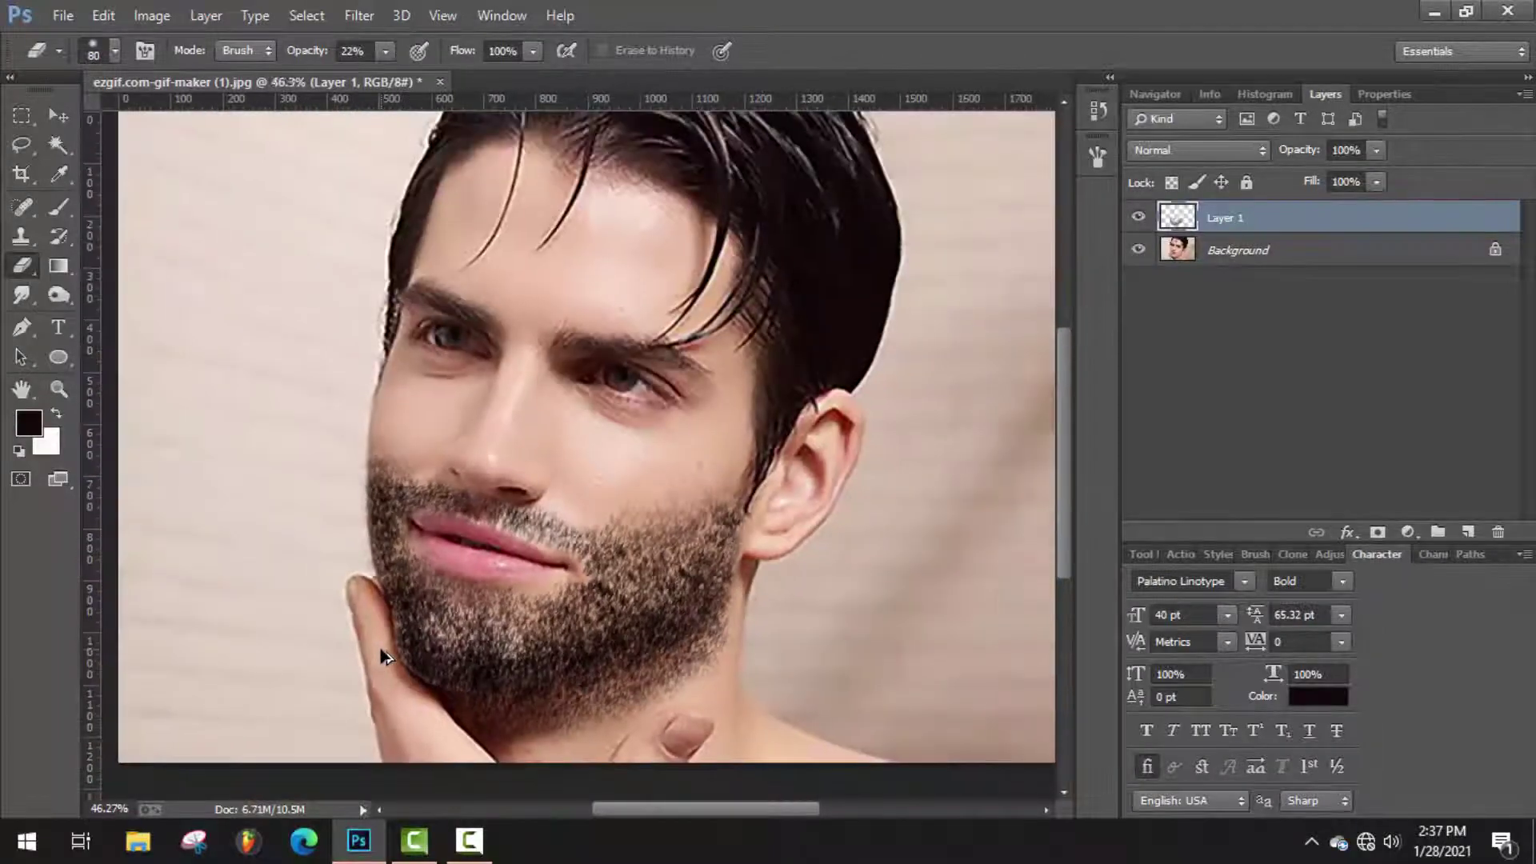
pyautogui.scroll(15, 383, 656)
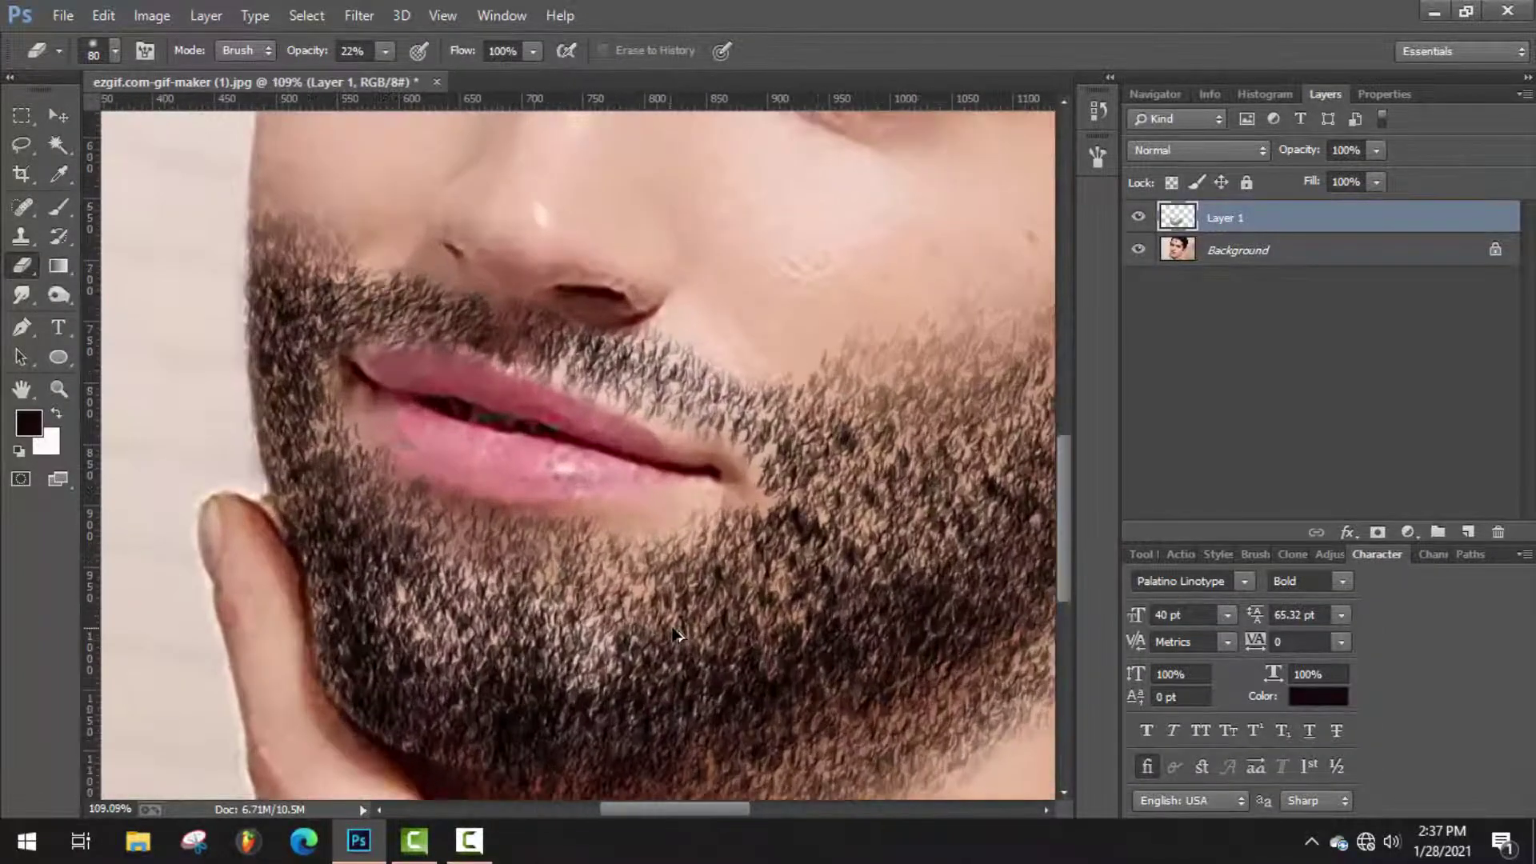
pyautogui.scroll(-2, 760, 634)
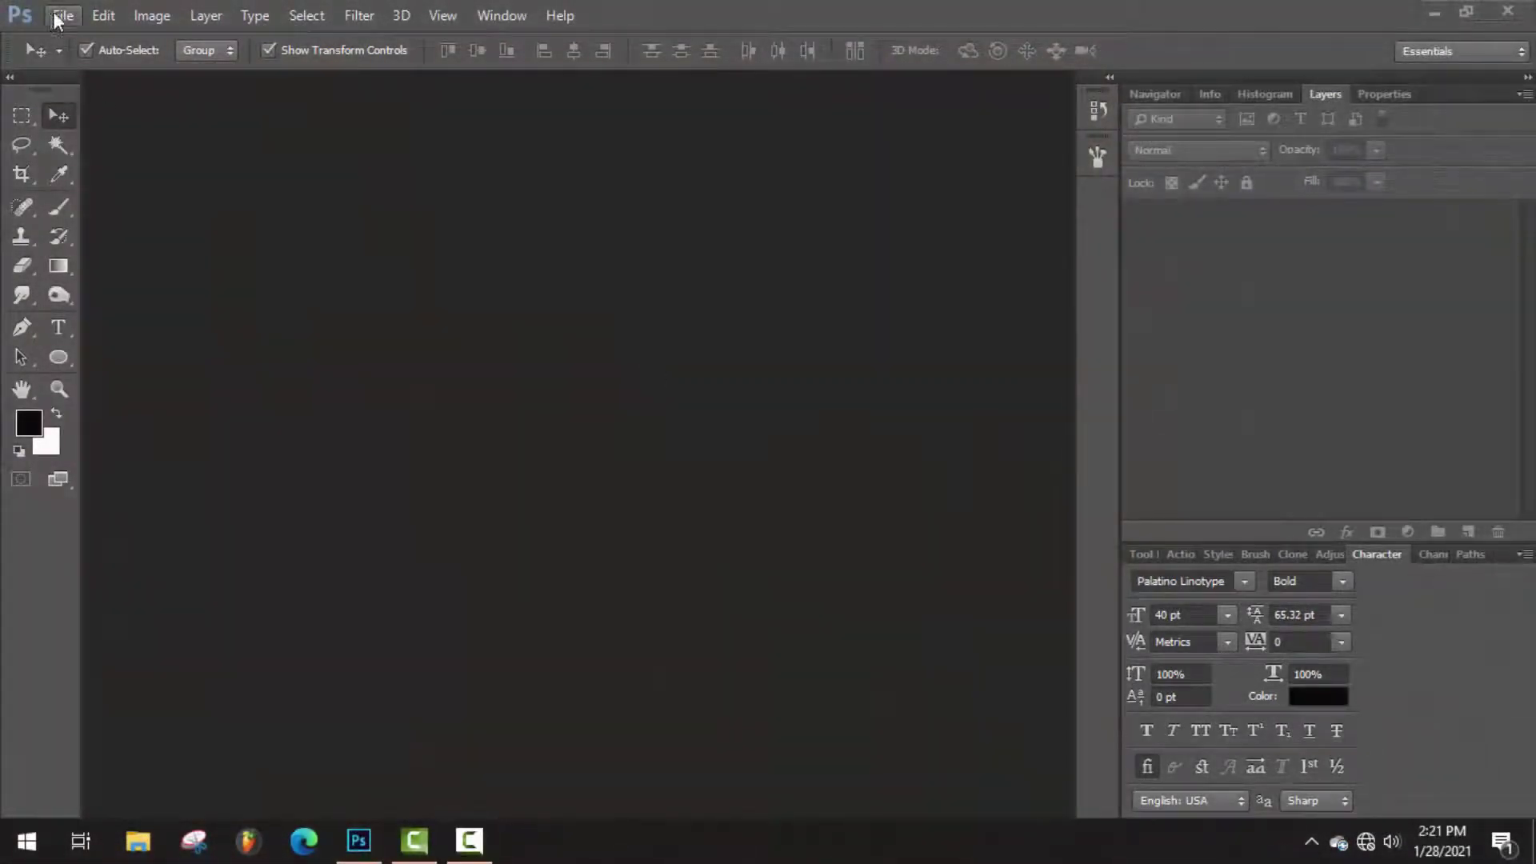
pyautogui.click(63, 15)
pyautogui.click(84, 55)
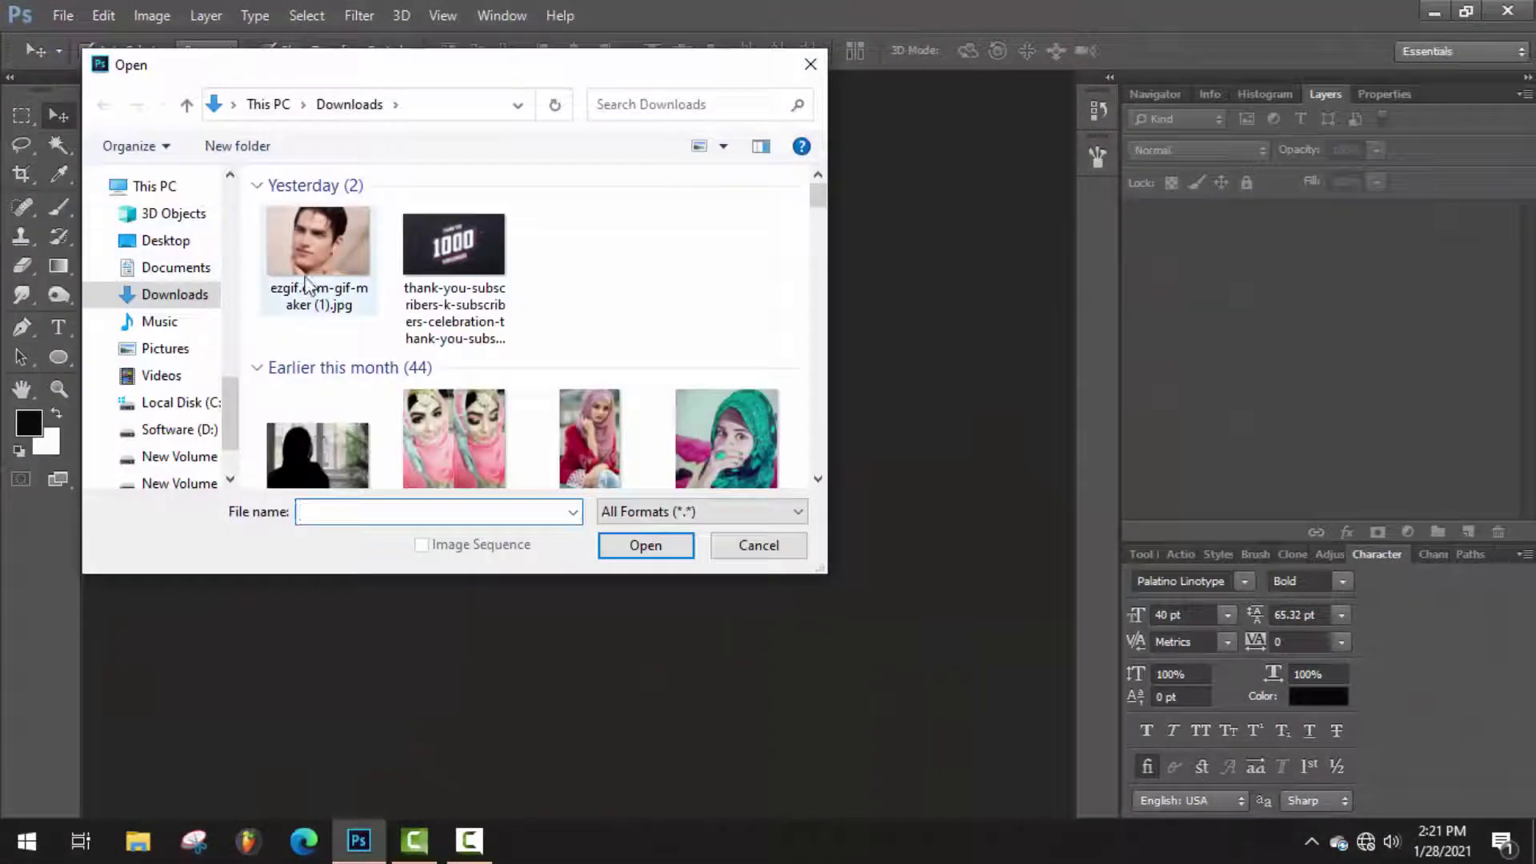
pyautogui.doubleClick(302, 268)
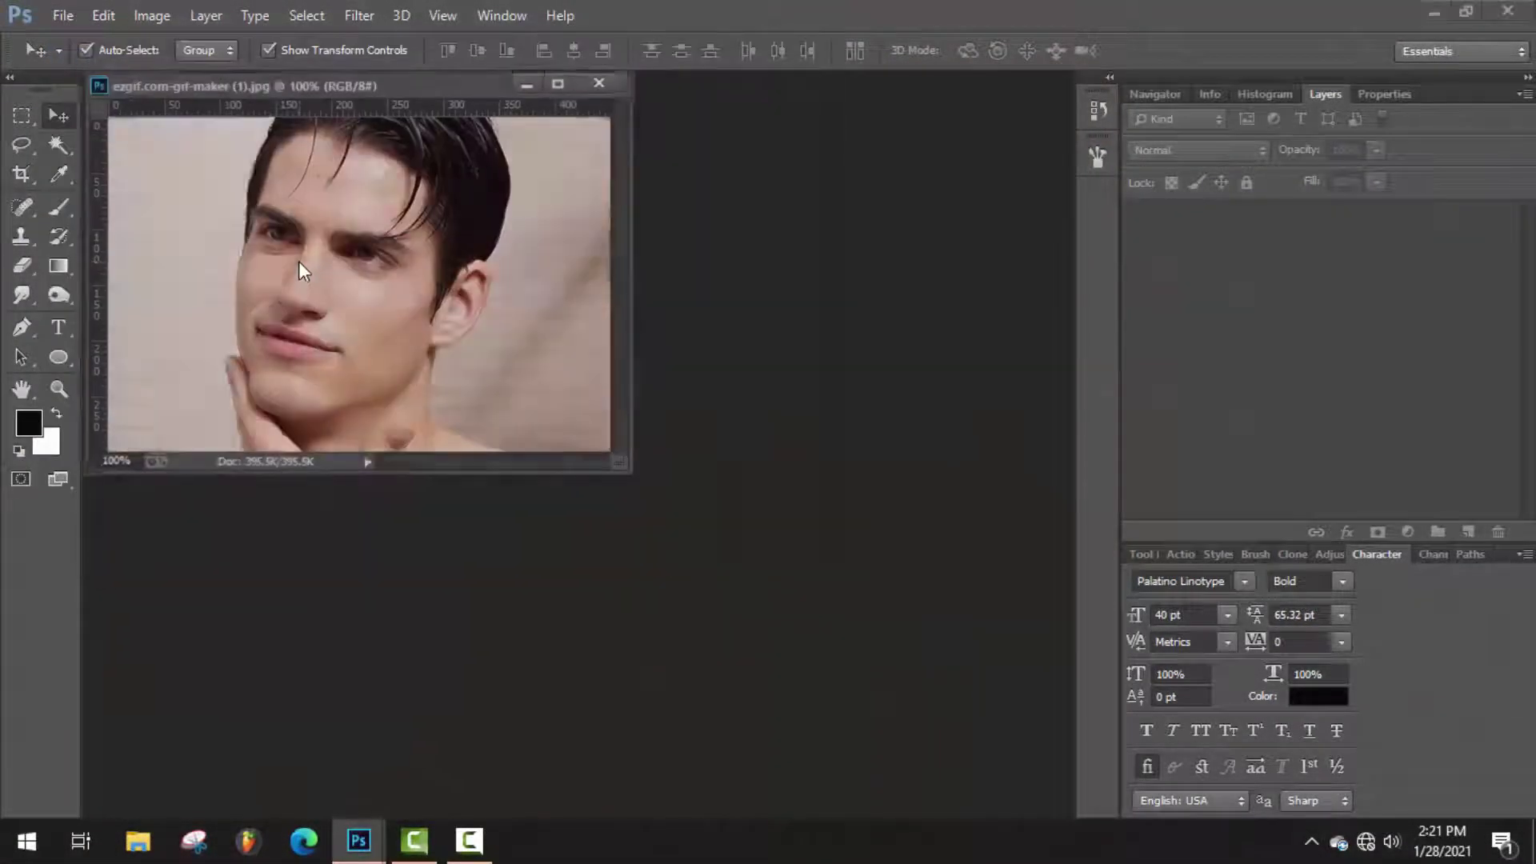
pyautogui.moveTo(304, 86); pyautogui.dragTo(480, 80)
# - Change the portrait's Image Size resolution to 300 pixels/inch and fit it to the screen
pyautogui.click(152, 16)
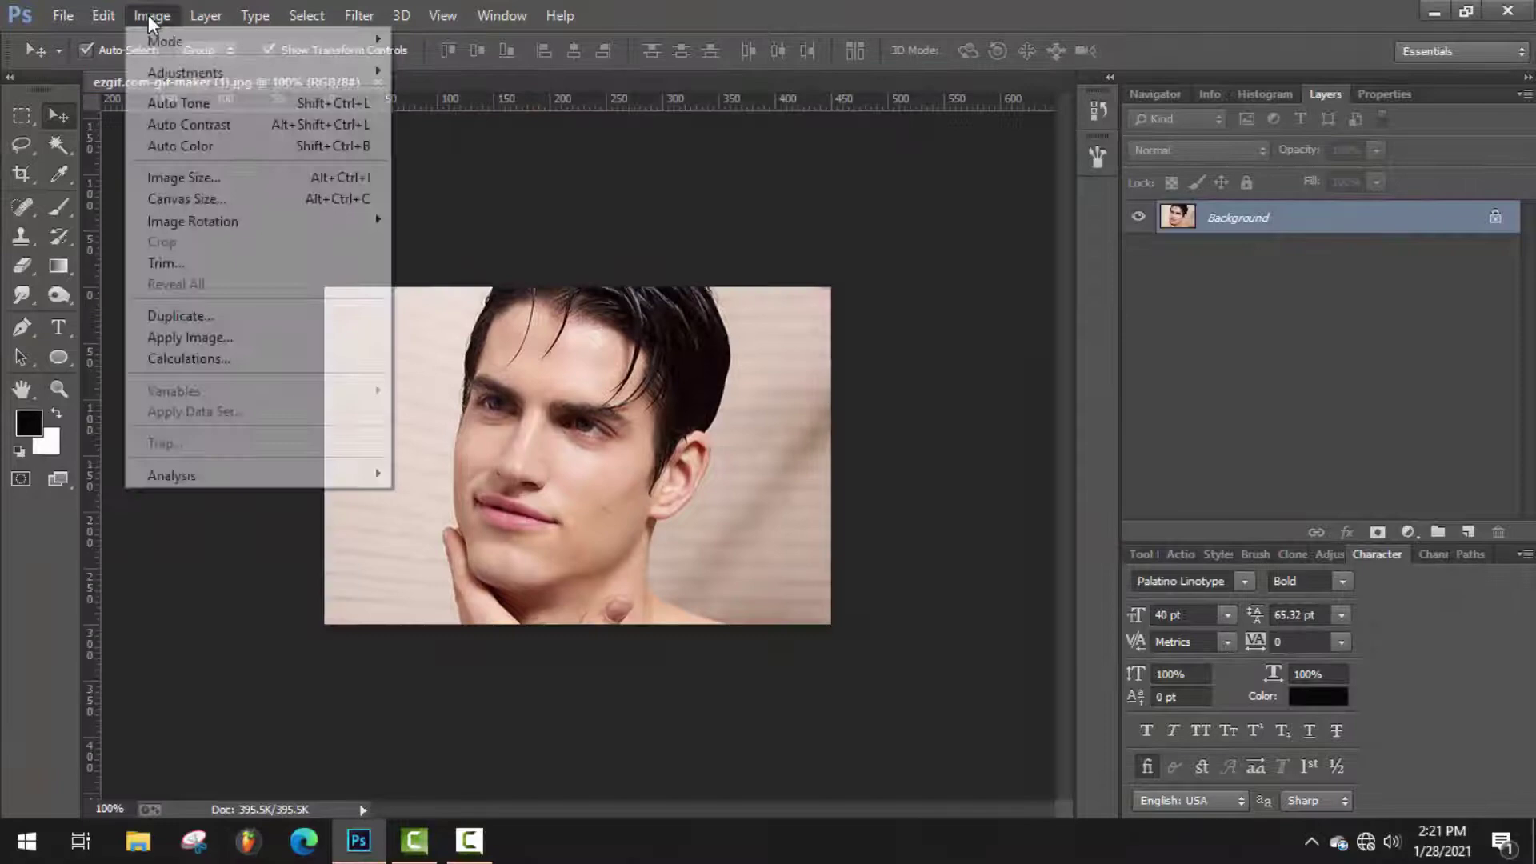
pyautogui.click(171, 176)
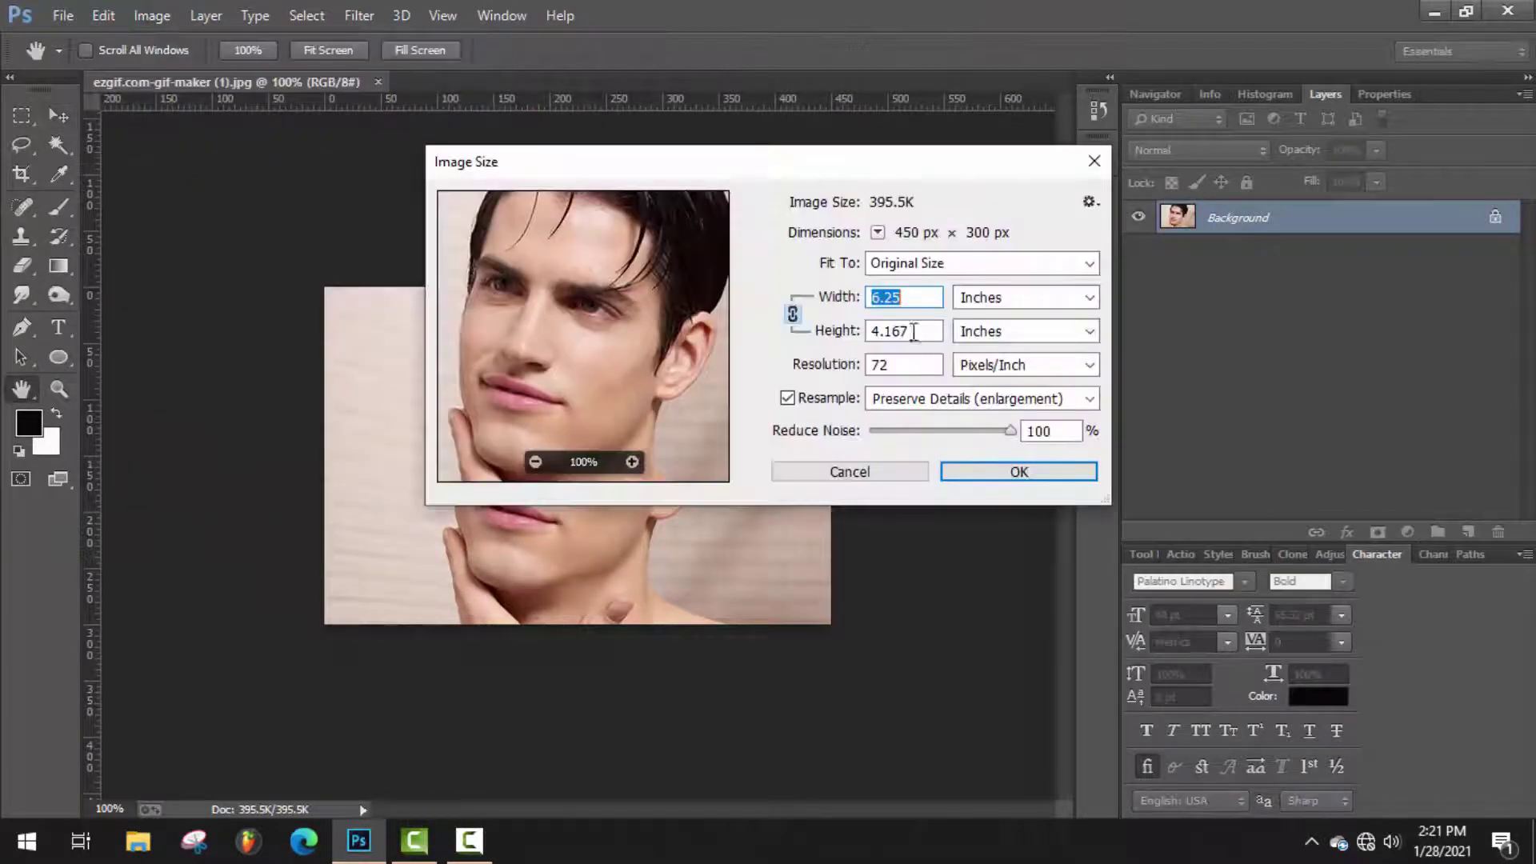
pyautogui.doubleClick(895, 365)
pyautogui.write('300')
pyautogui.click(1024, 476)
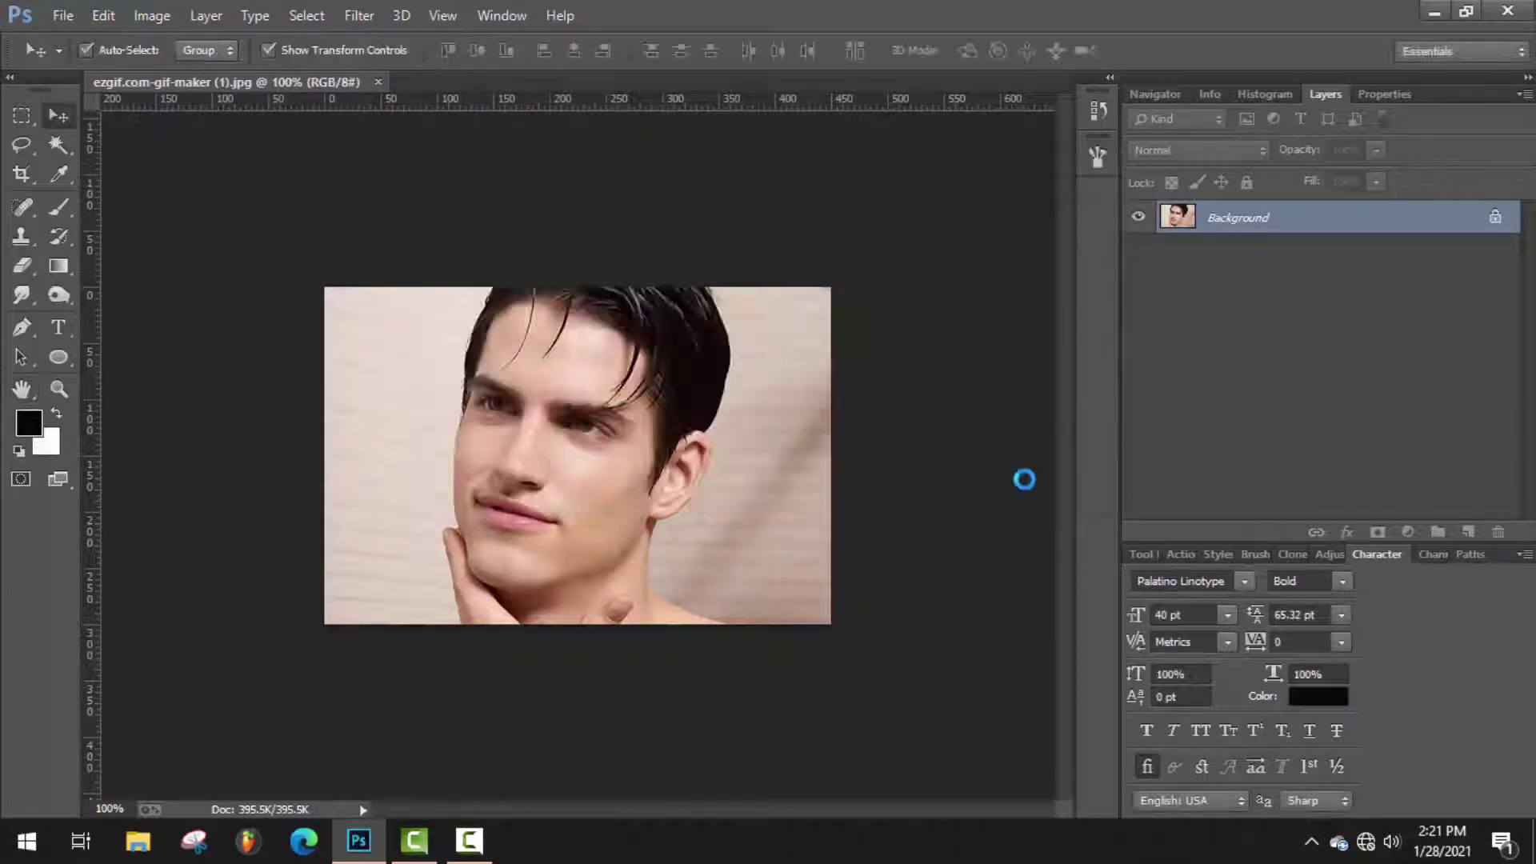
pyautogui.hotkey('ctrl', '0')
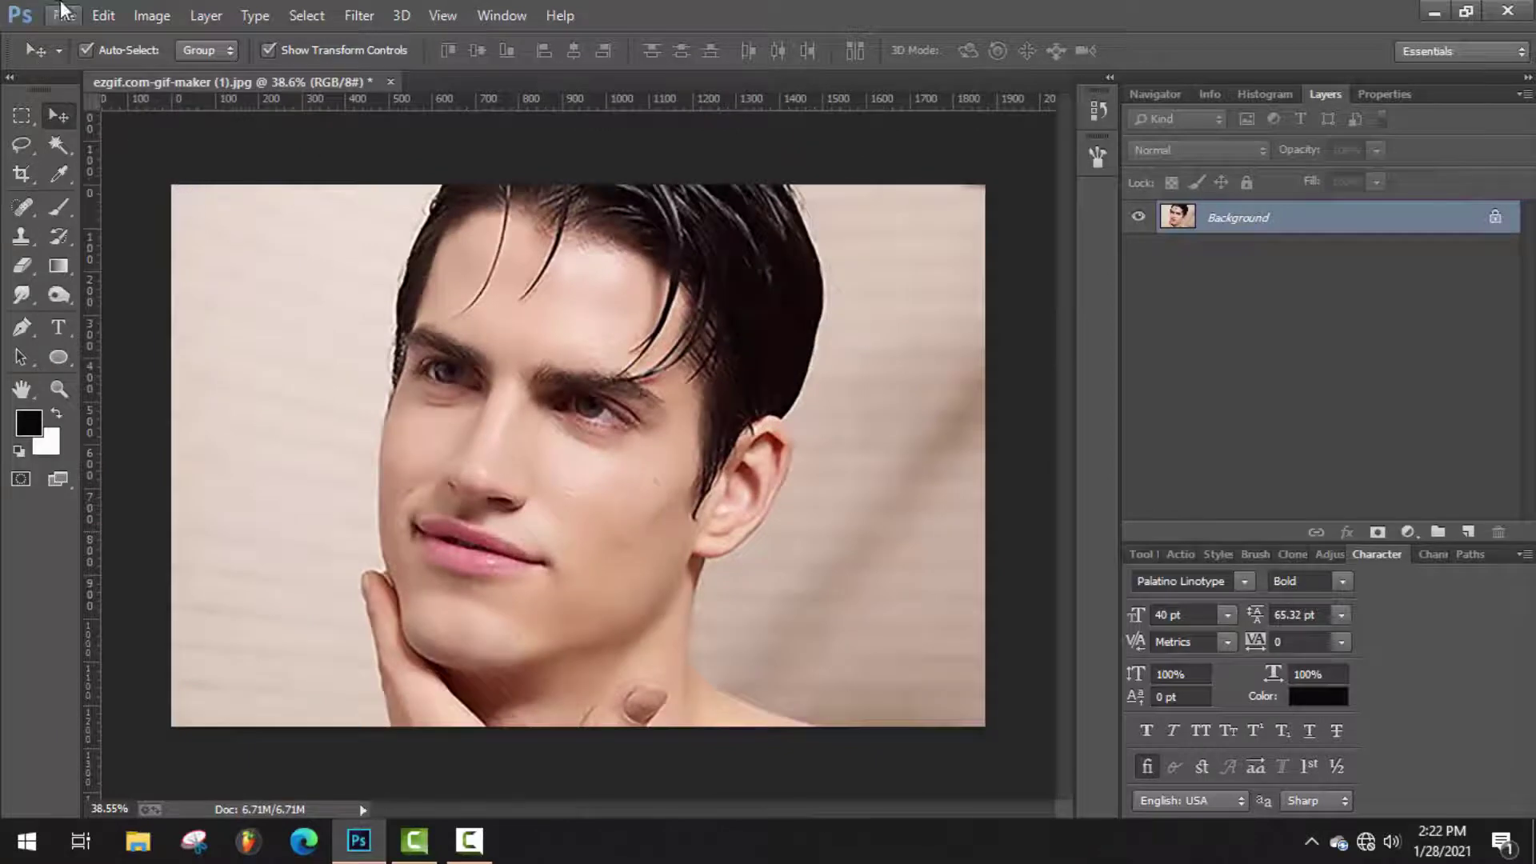
# - Create a new blank document with the default settings
pyautogui.click(62, 15)
pyautogui.click(84, 34)
pyautogui.click(889, 232)
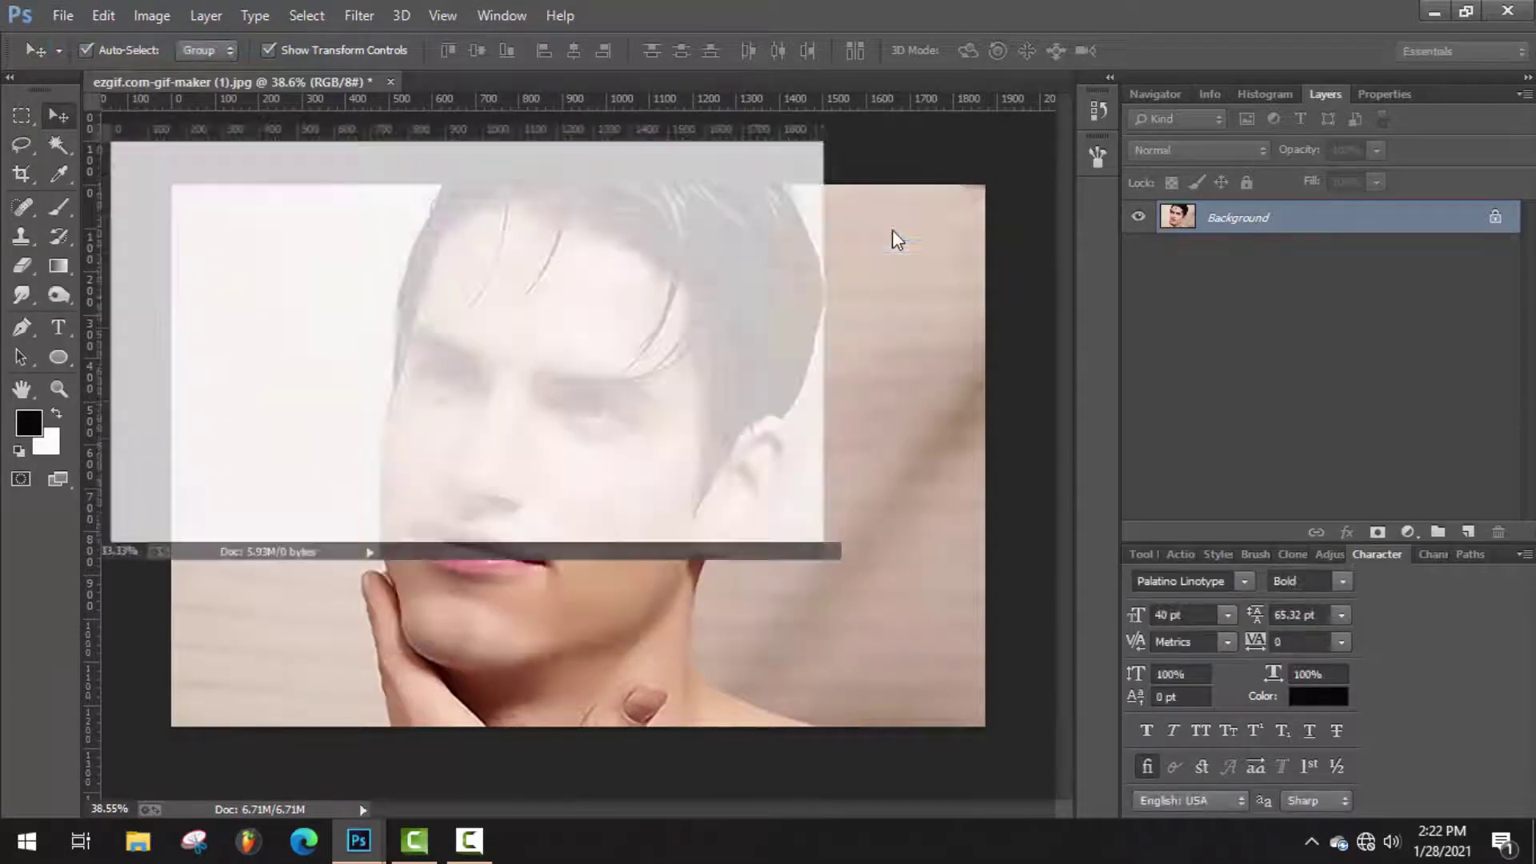
# - Dock Untitled-1, add a new empty layer, and select the Brush tool at 12 px
pyautogui.moveTo(574, 117); pyautogui.dragTo(768, 81)
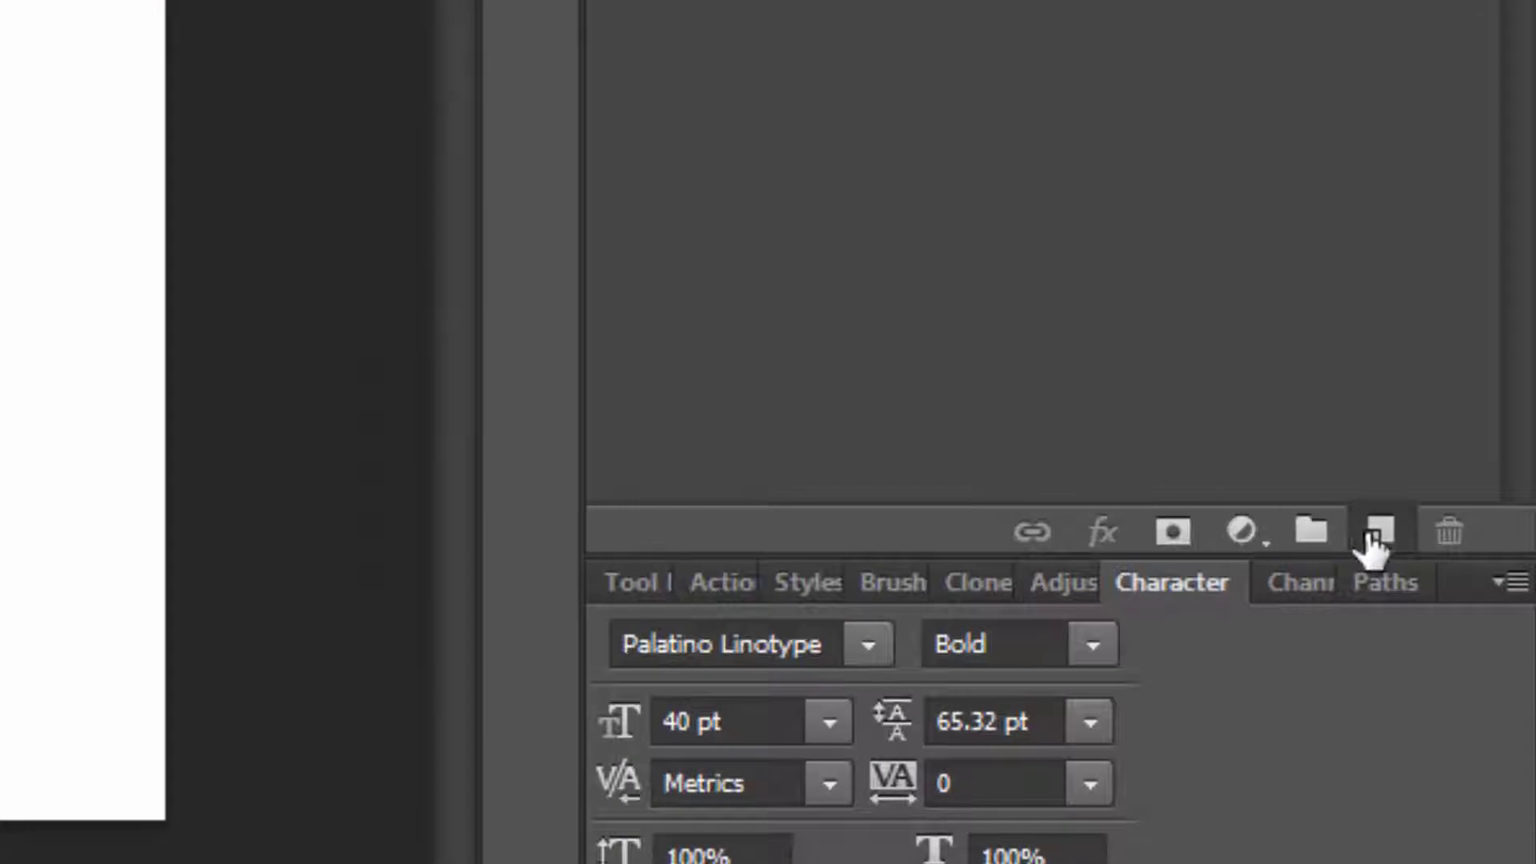
pyautogui.click(1408, 531)
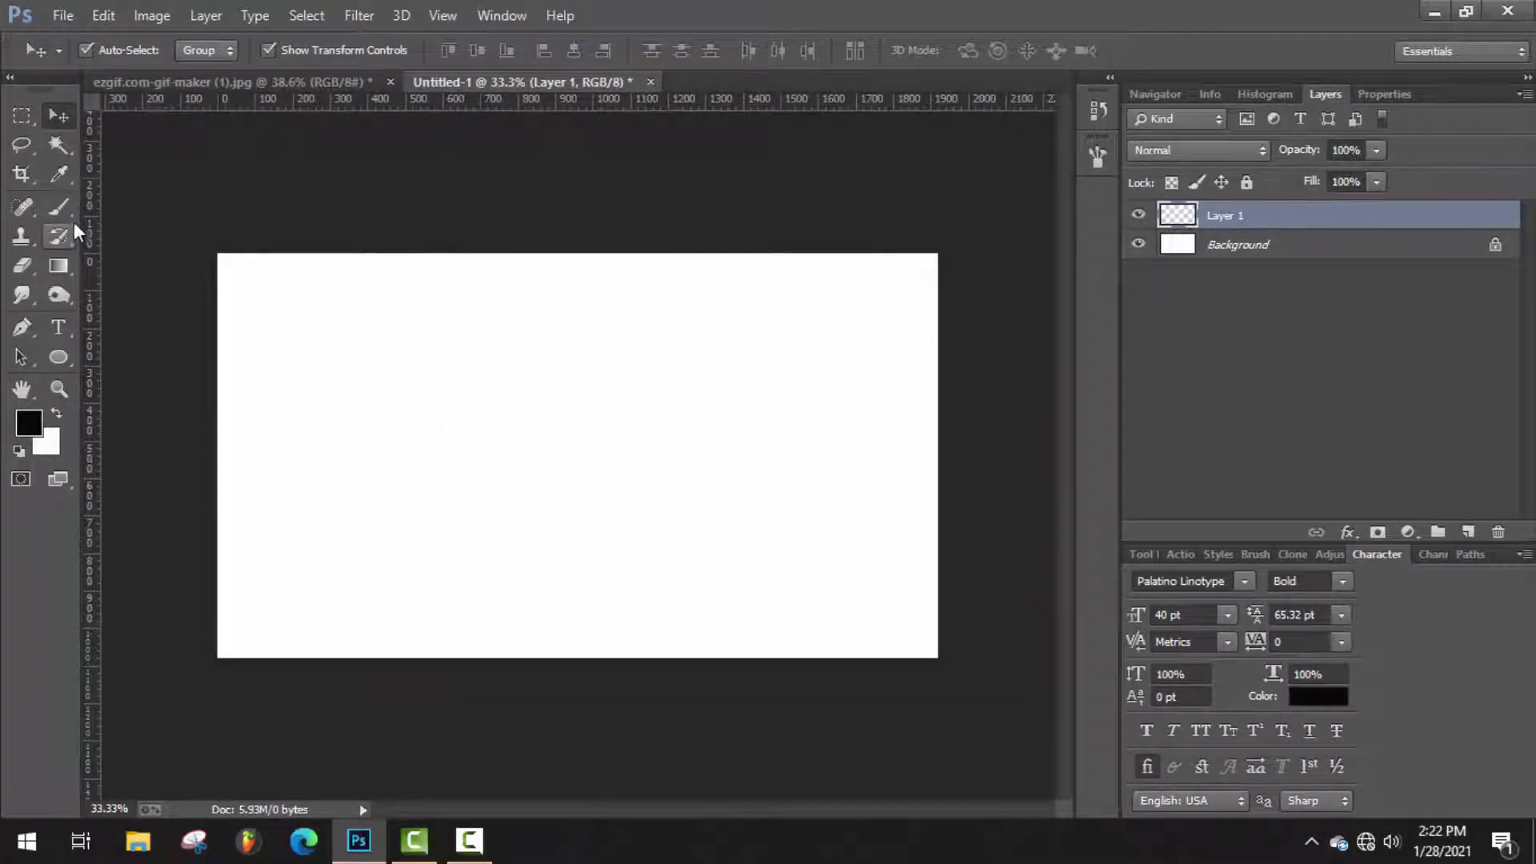
pyautogui.click(65, 208)
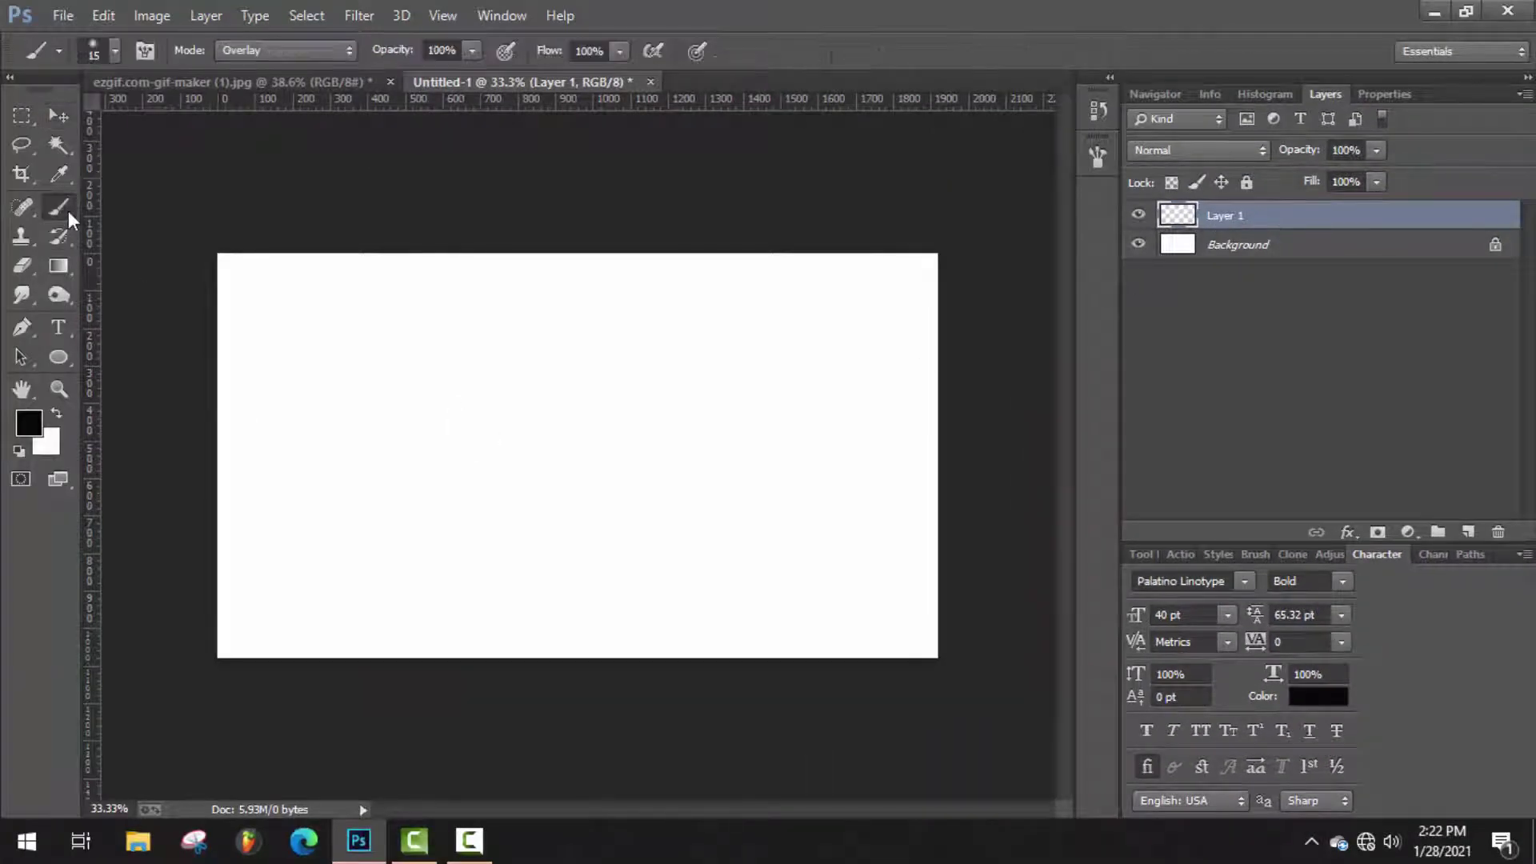
pyautogui.click(114, 51)
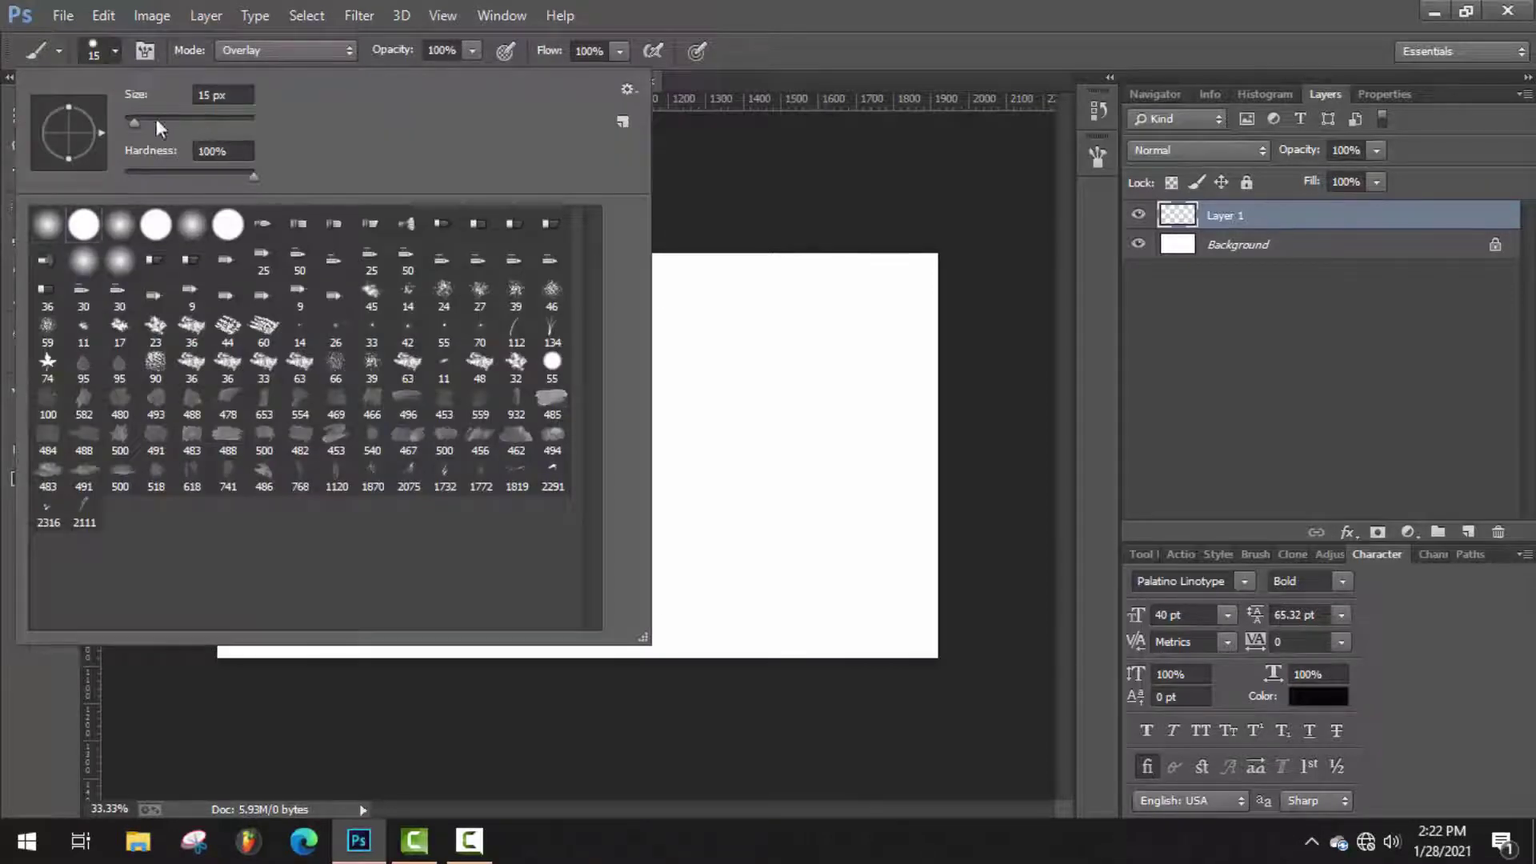
pyautogui.click(133, 122)
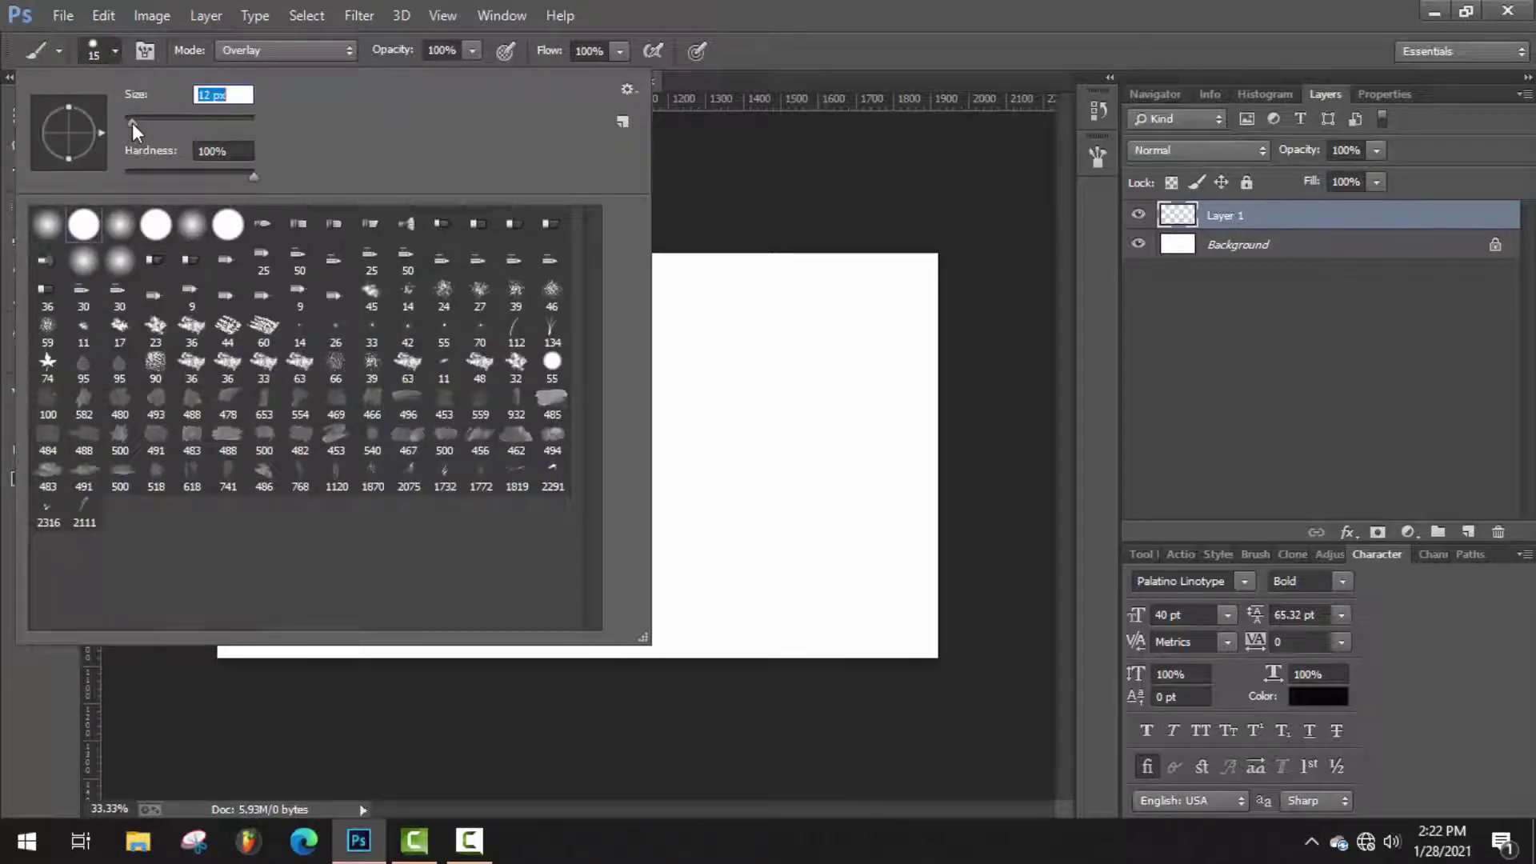
pyautogui.click(689, 363)
# - Shrink the brush to 6 px and paint a thin curved hair stroke on Layer 1
pyautogui.moveTo(690, 364); pyautogui.dragTo(693, 388)
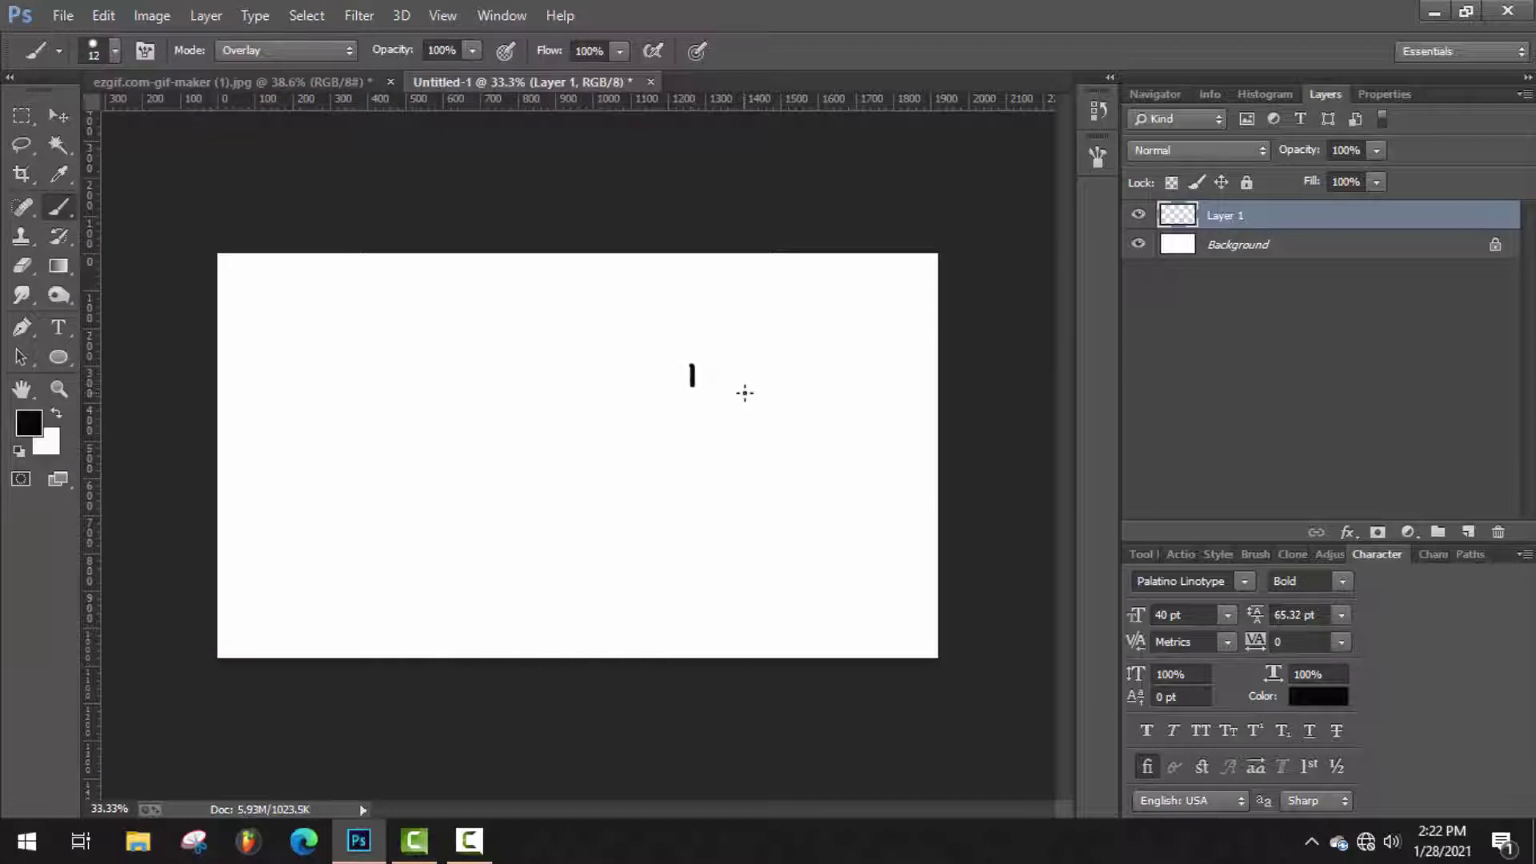
pyautogui.hotkey('ctrl', 'z')
pyautogui.click(113, 50)
pyautogui.click(128, 123)
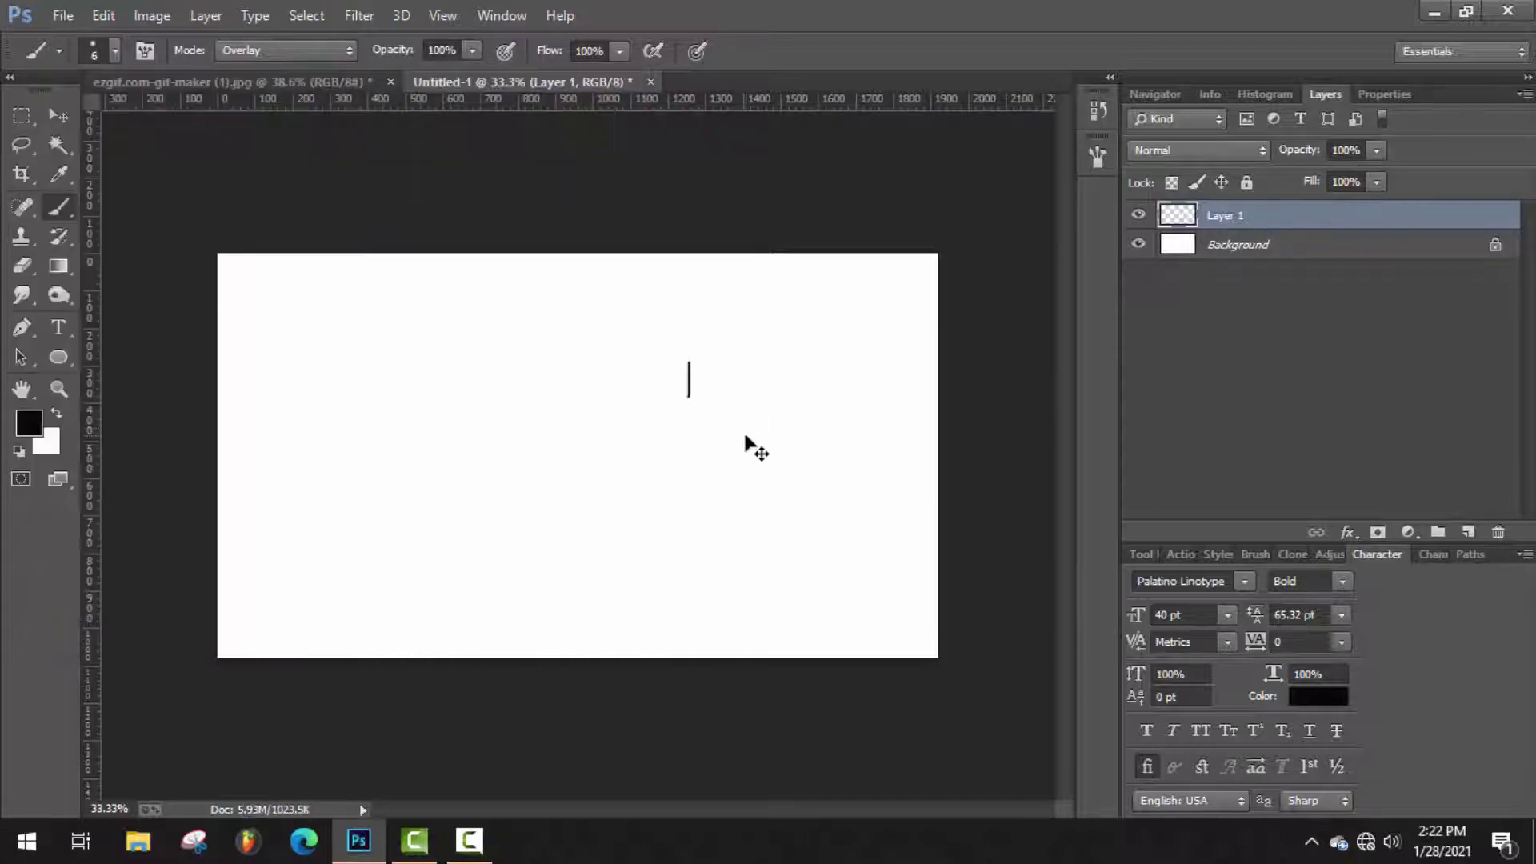
pyautogui.hotkey('ctrl', 'z')
pyautogui.moveTo(574, 386); pyautogui.dragTo(567, 419)
pyautogui.hotkey('ctrl', 'z')
pyautogui.scroll(2, 628, 424)
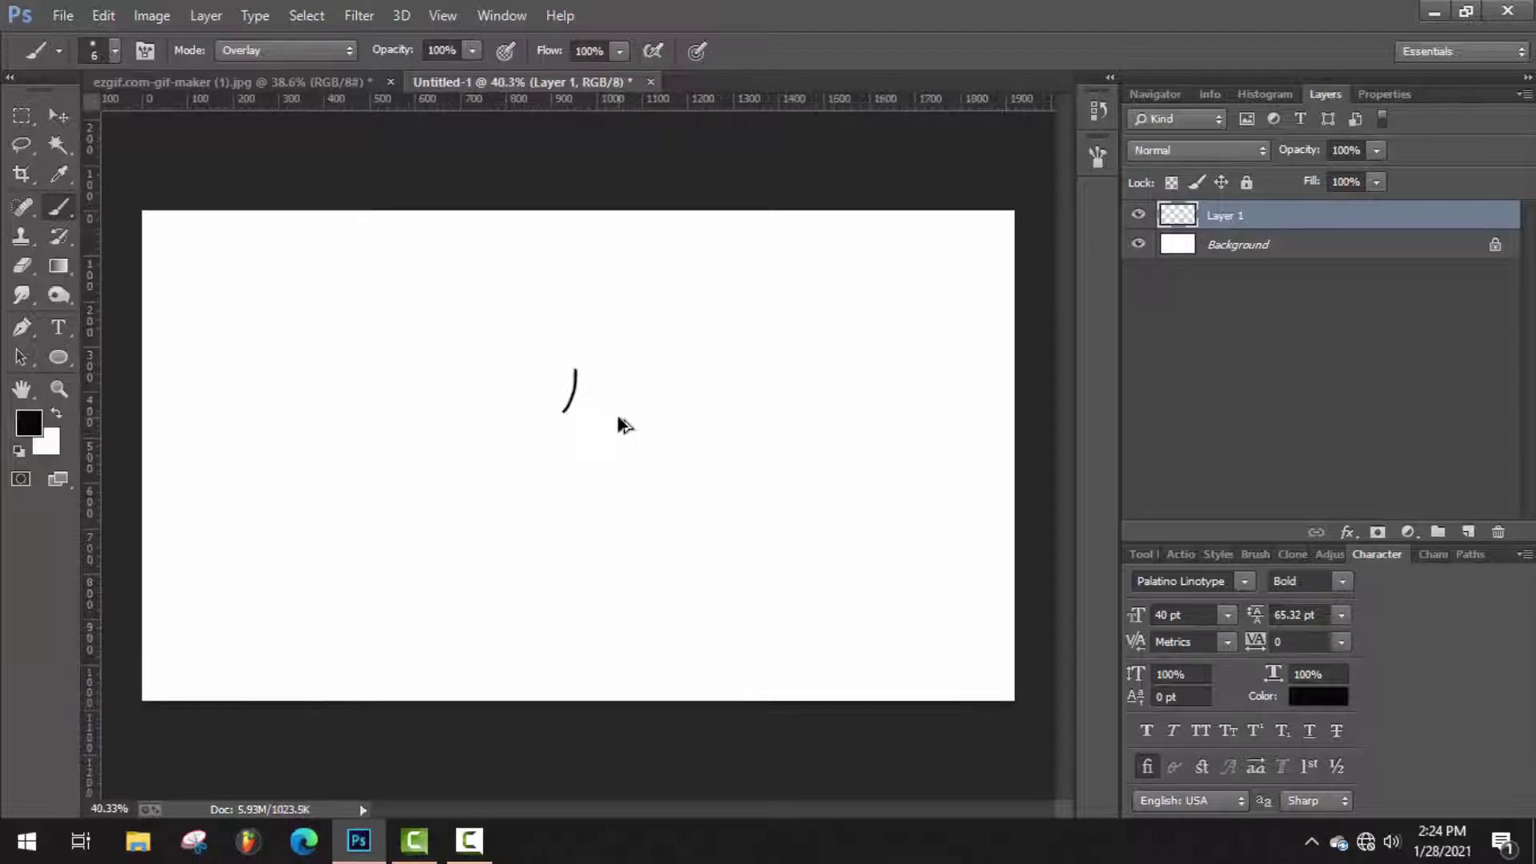
# - Select Layer 1 and use Edit > Define Brush Preset, starting to name it 'facial hair'
pyautogui.click(59, 115)
pyautogui.click(573, 389)
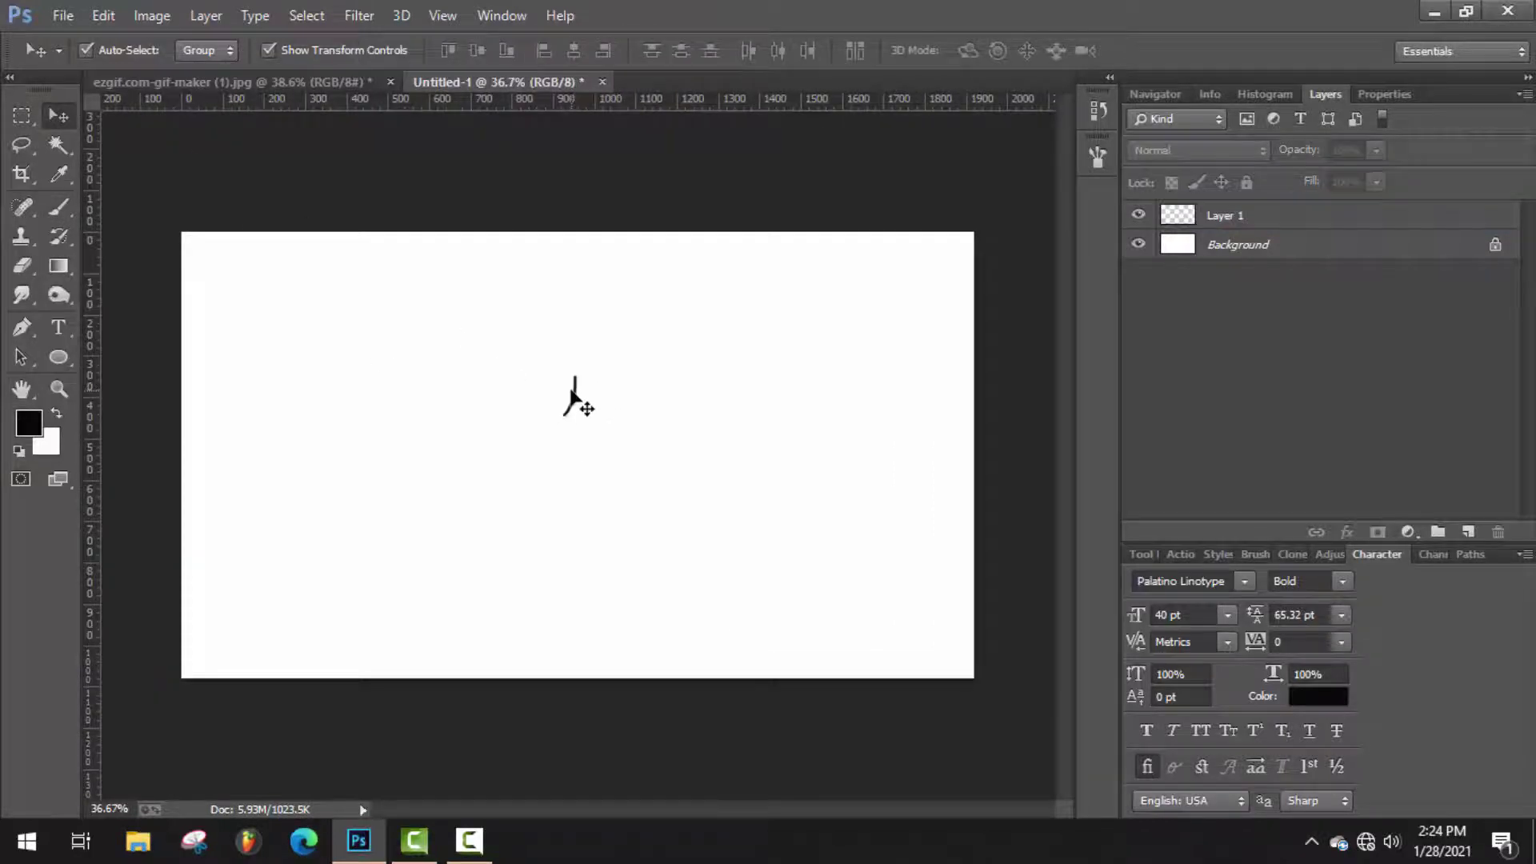
pyautogui.click(1270, 220)
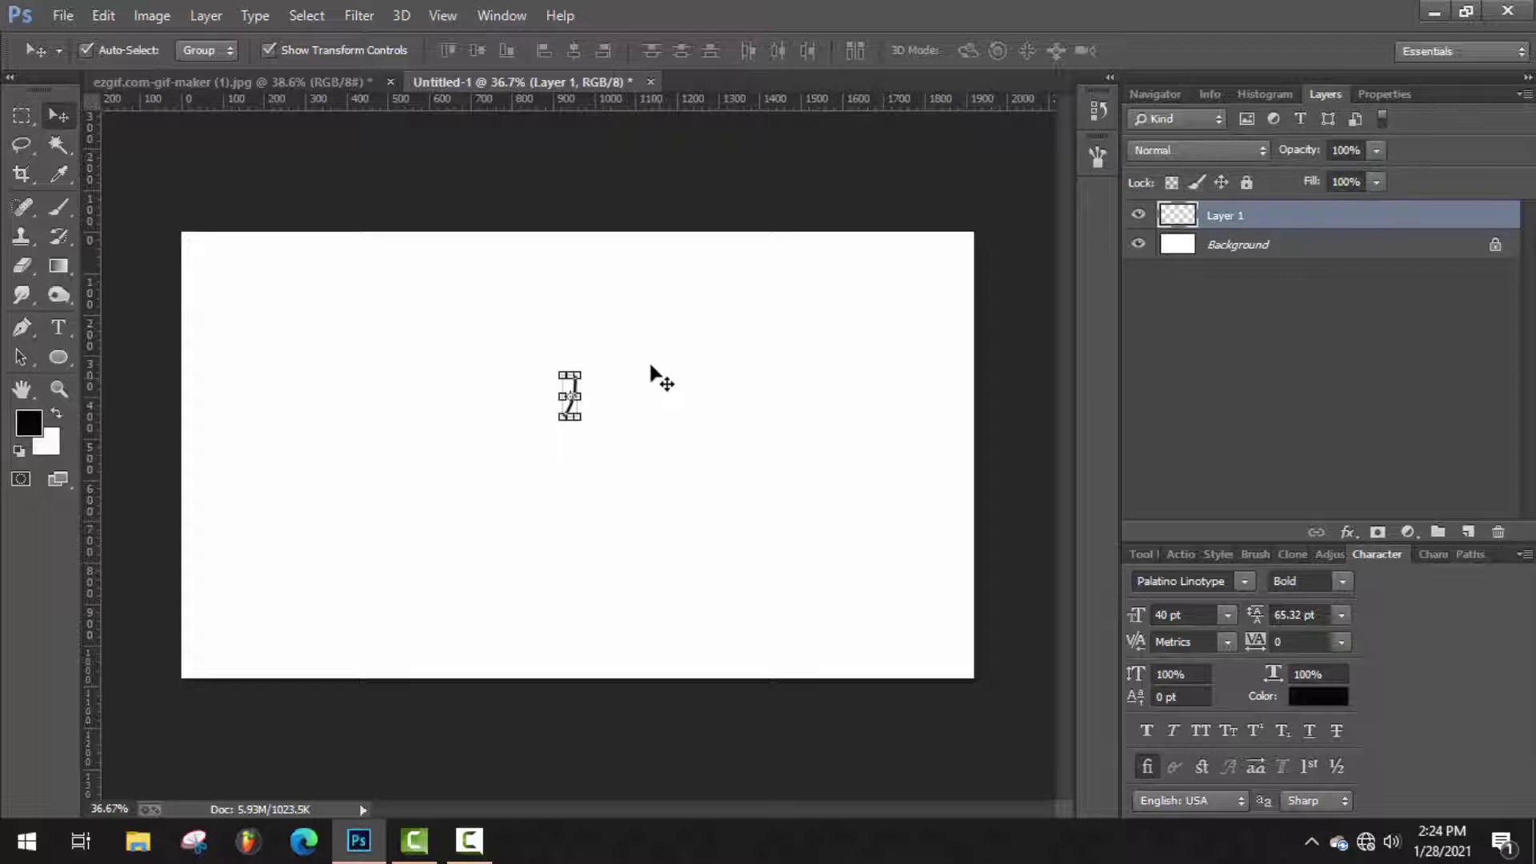
pyautogui.click(99, 18)
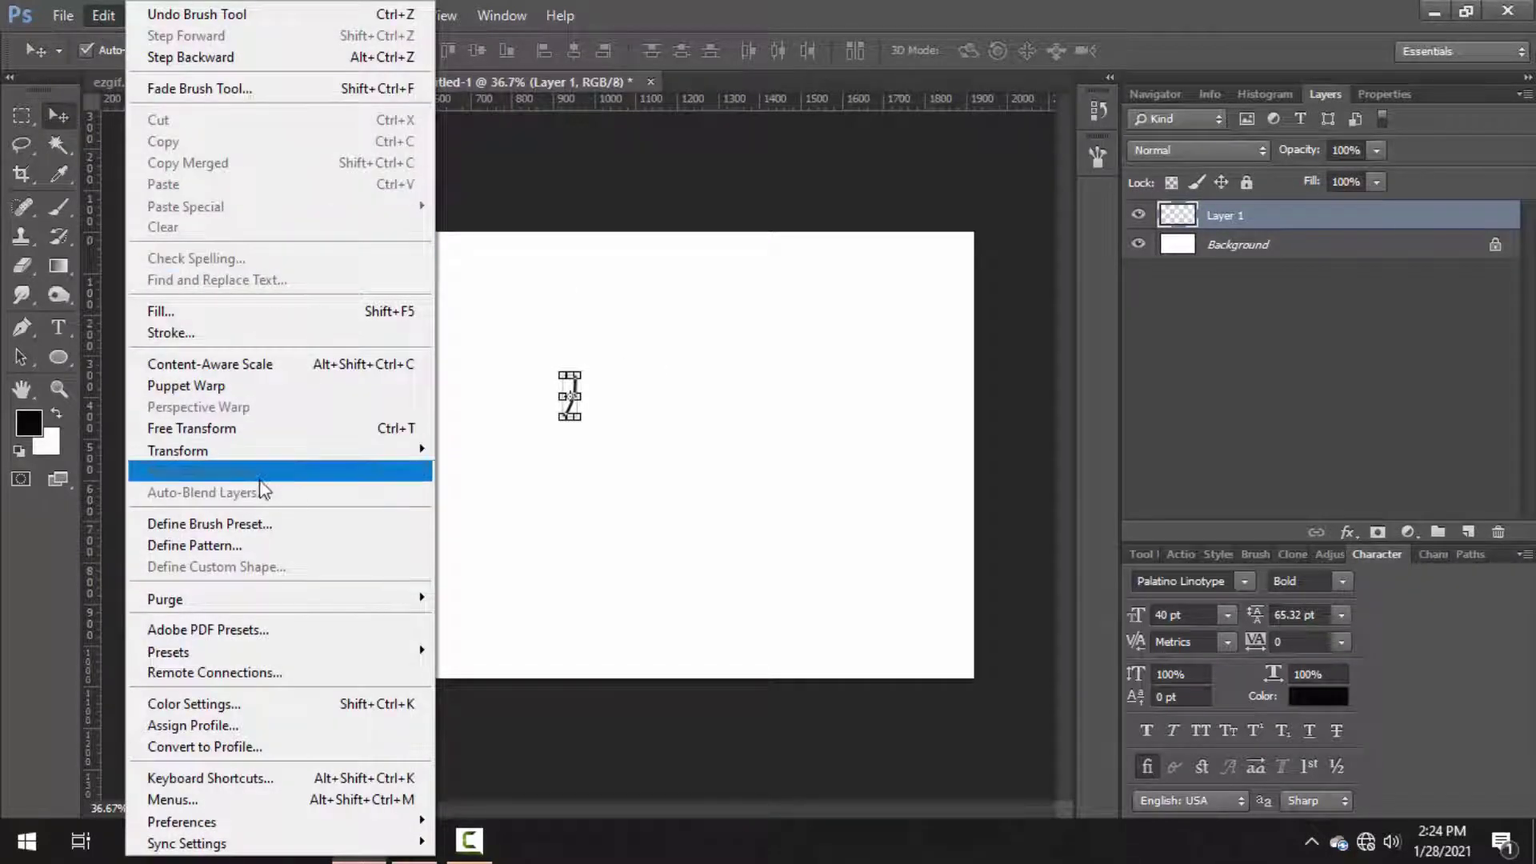
pyautogui.click(200, 528)
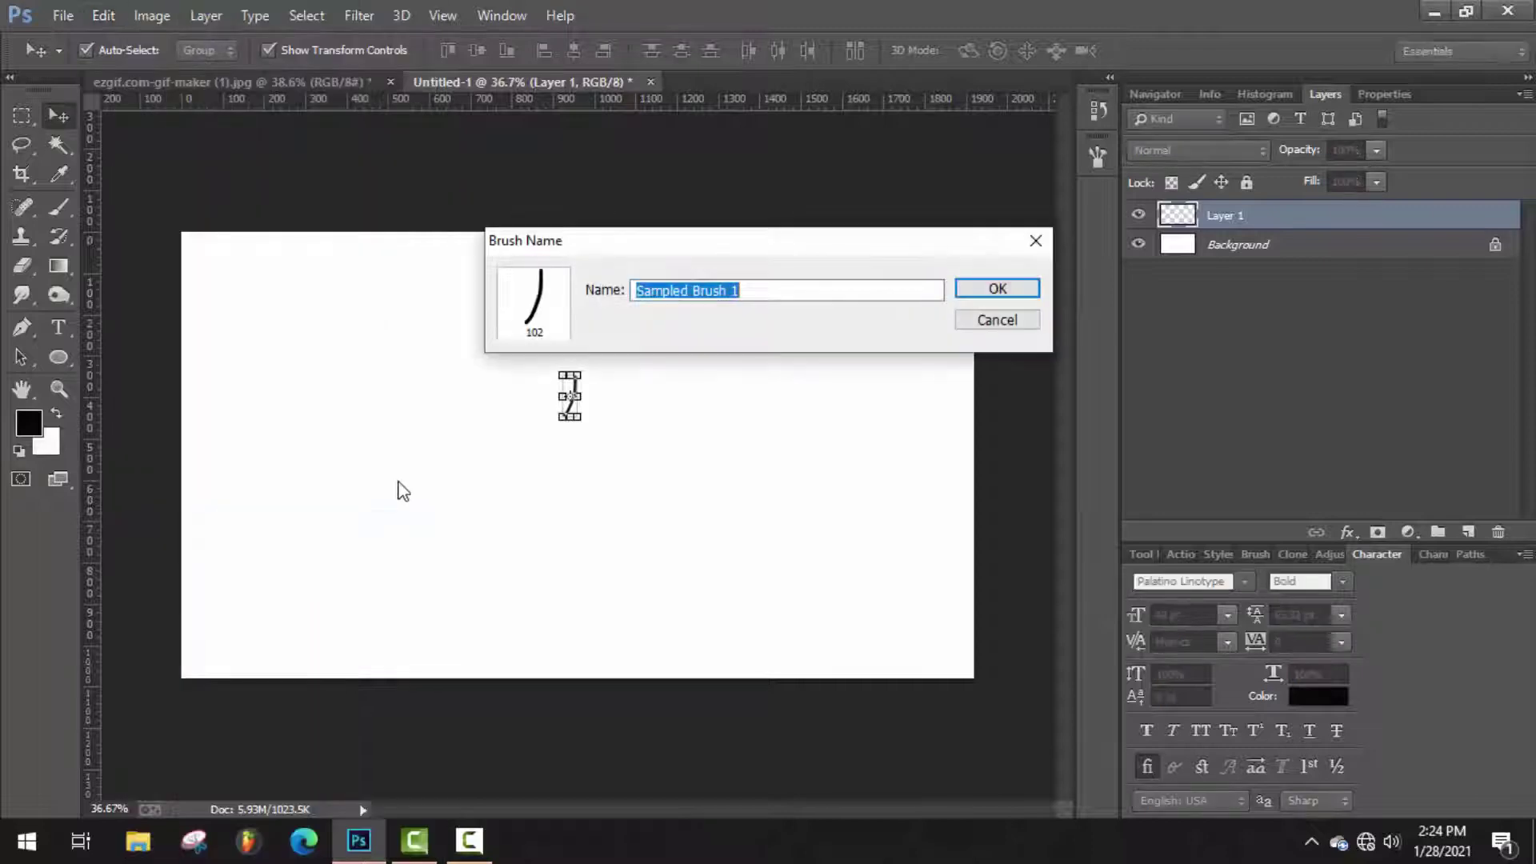
pyautogui.write('facial hair')
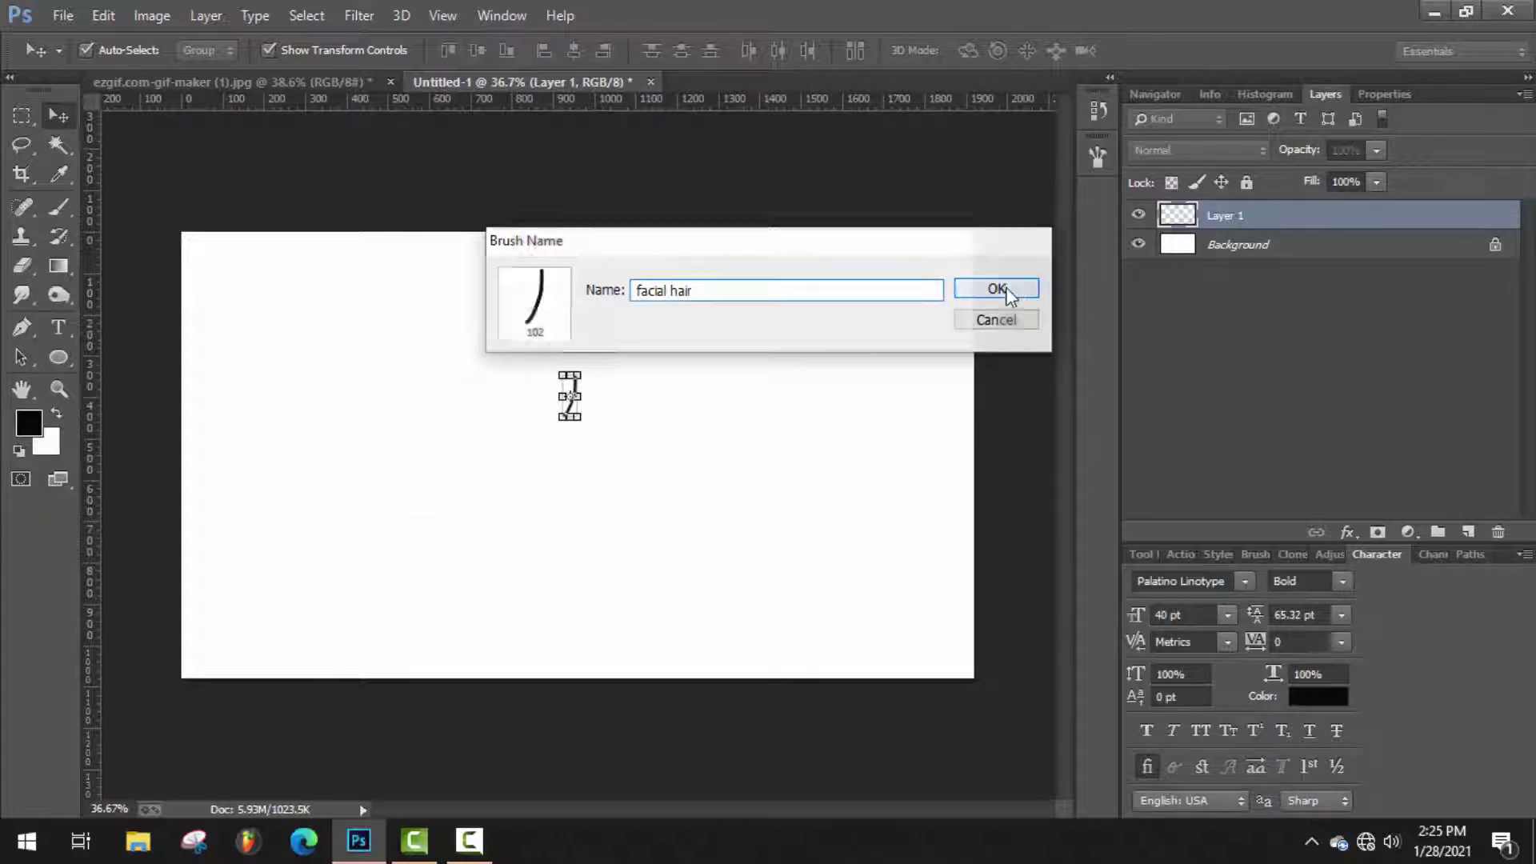
# - Confirm the 'facial hair' name and pick the new 102 px brush preset
pyautogui.click(1000, 289)
pyautogui.click(65, 207)
pyautogui.click(112, 51)
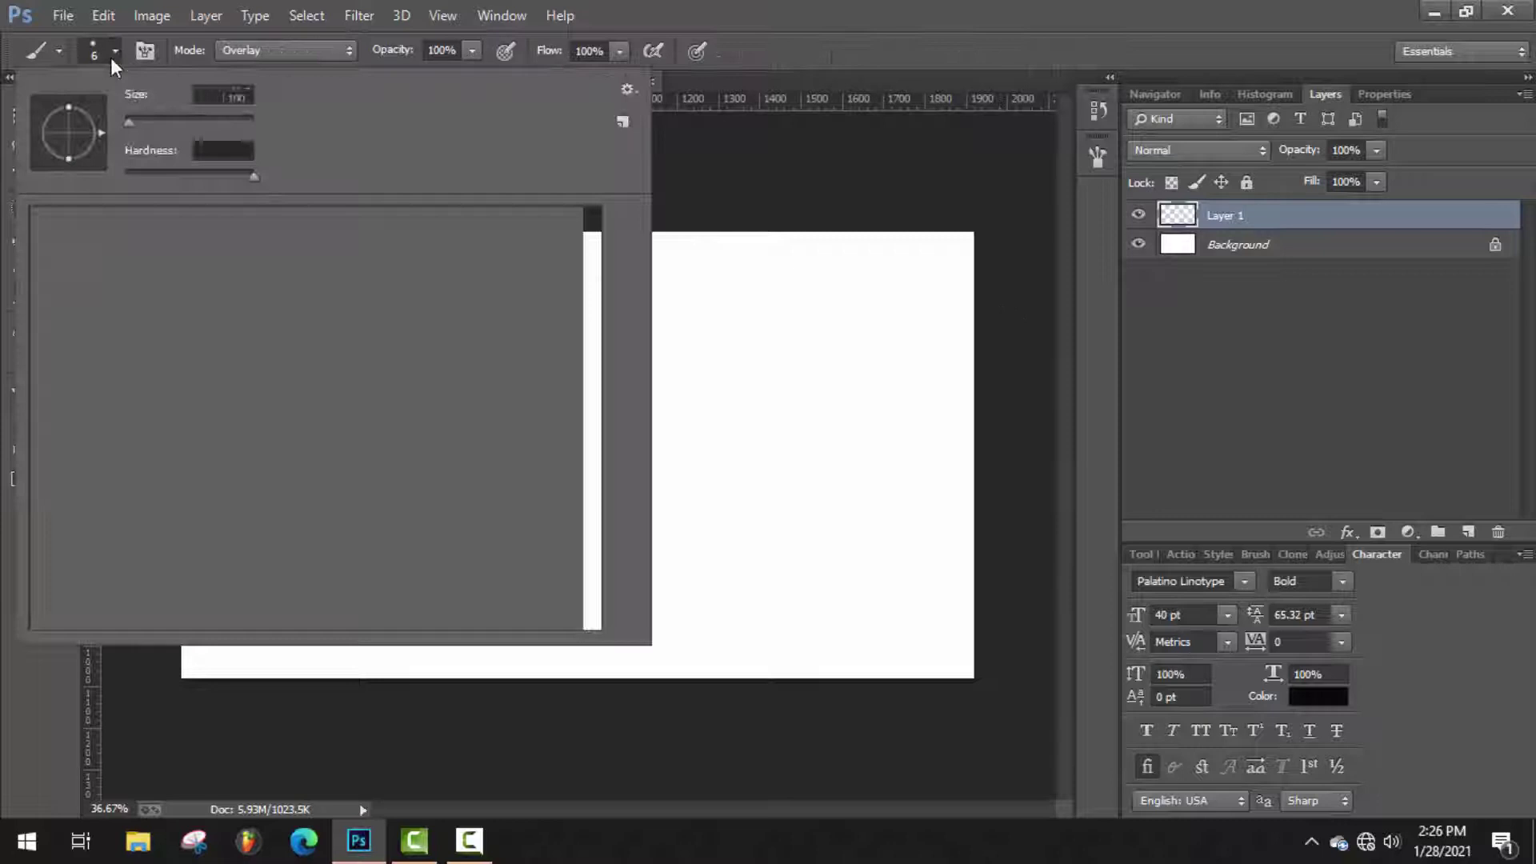
pyautogui.click(121, 512)
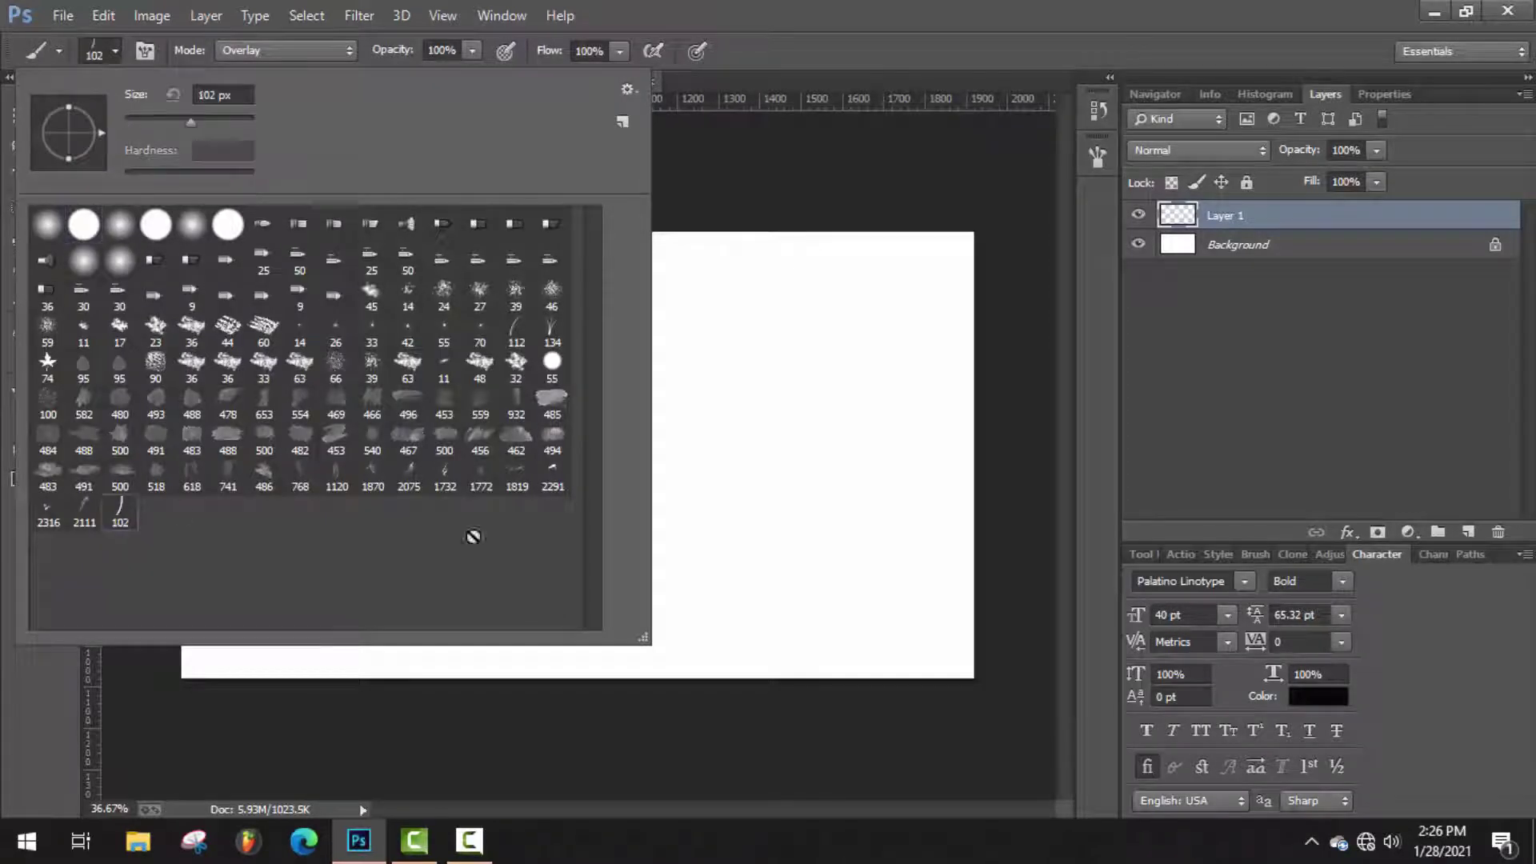
# - Paint test strokes on Untitled-1, then close it without saving
pyautogui.moveTo(575, 378); pyautogui.dragTo(565, 412)
pyautogui.moveTo(806, 382)
pyautogui.mouseDown()
pyautogui.moveTo(756, 480)
pyautogui.moveTo(676, 544)
pyautogui.mouseUp()
pyautogui.moveTo(436, 404); pyautogui.dragTo(500, 471)
pyautogui.moveTo(298, 480); pyautogui.dragTo(528, 552)
pyautogui.moveTo(498, 327)
pyautogui.mouseDown()
pyautogui.moveTo(490, 362)
pyautogui.moveTo(640, 572)
pyautogui.mouseUp()
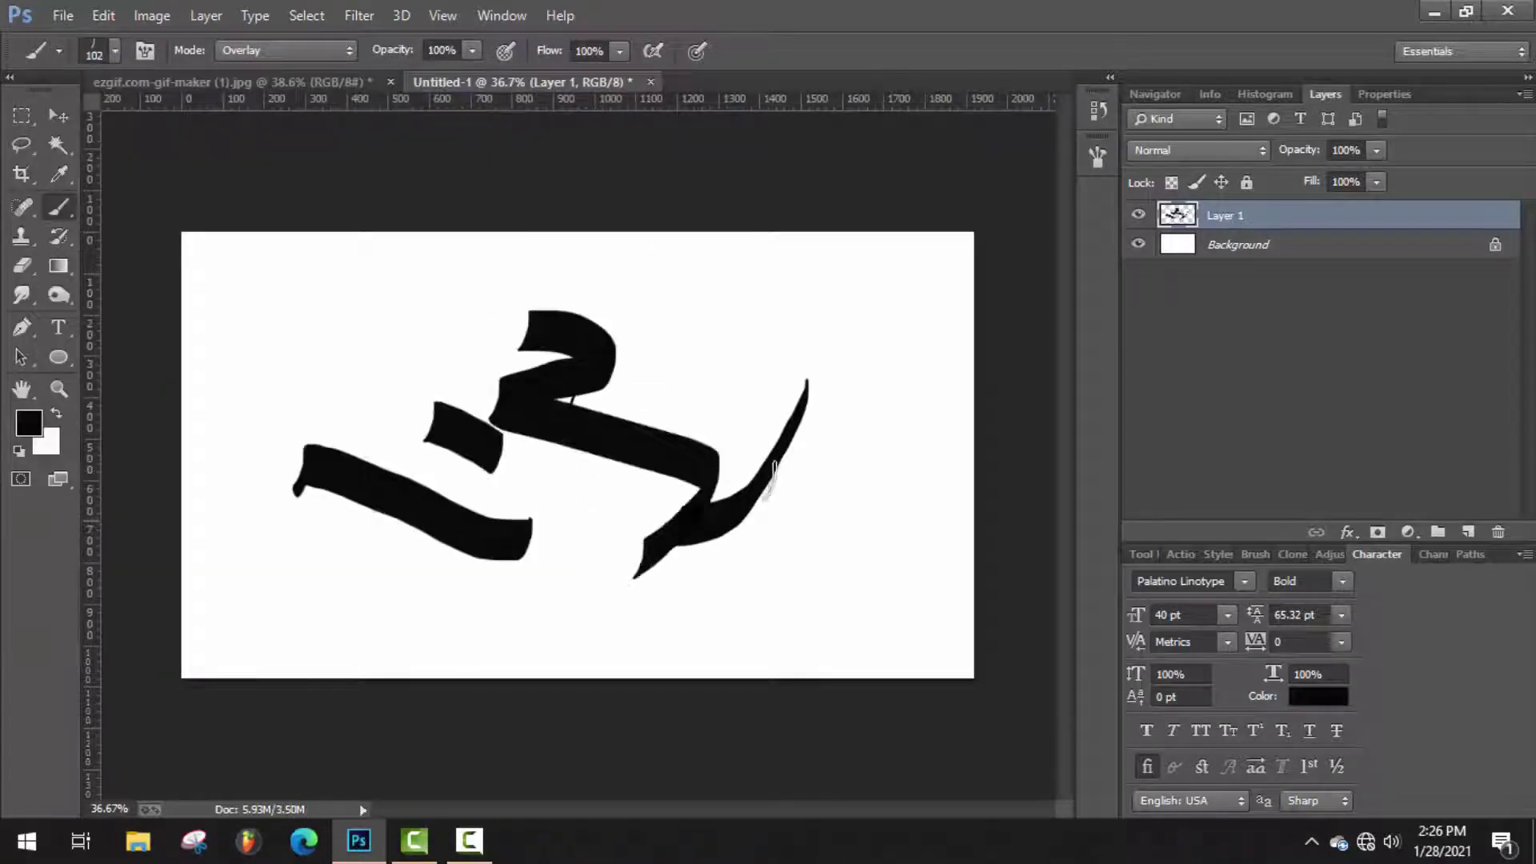
pyautogui.moveTo(312, 376)
pyautogui.mouseDown()
pyautogui.moveTo(341, 354)
pyautogui.moveTo(445, 398)
pyautogui.moveTo(490, 345)
pyautogui.mouseUp()
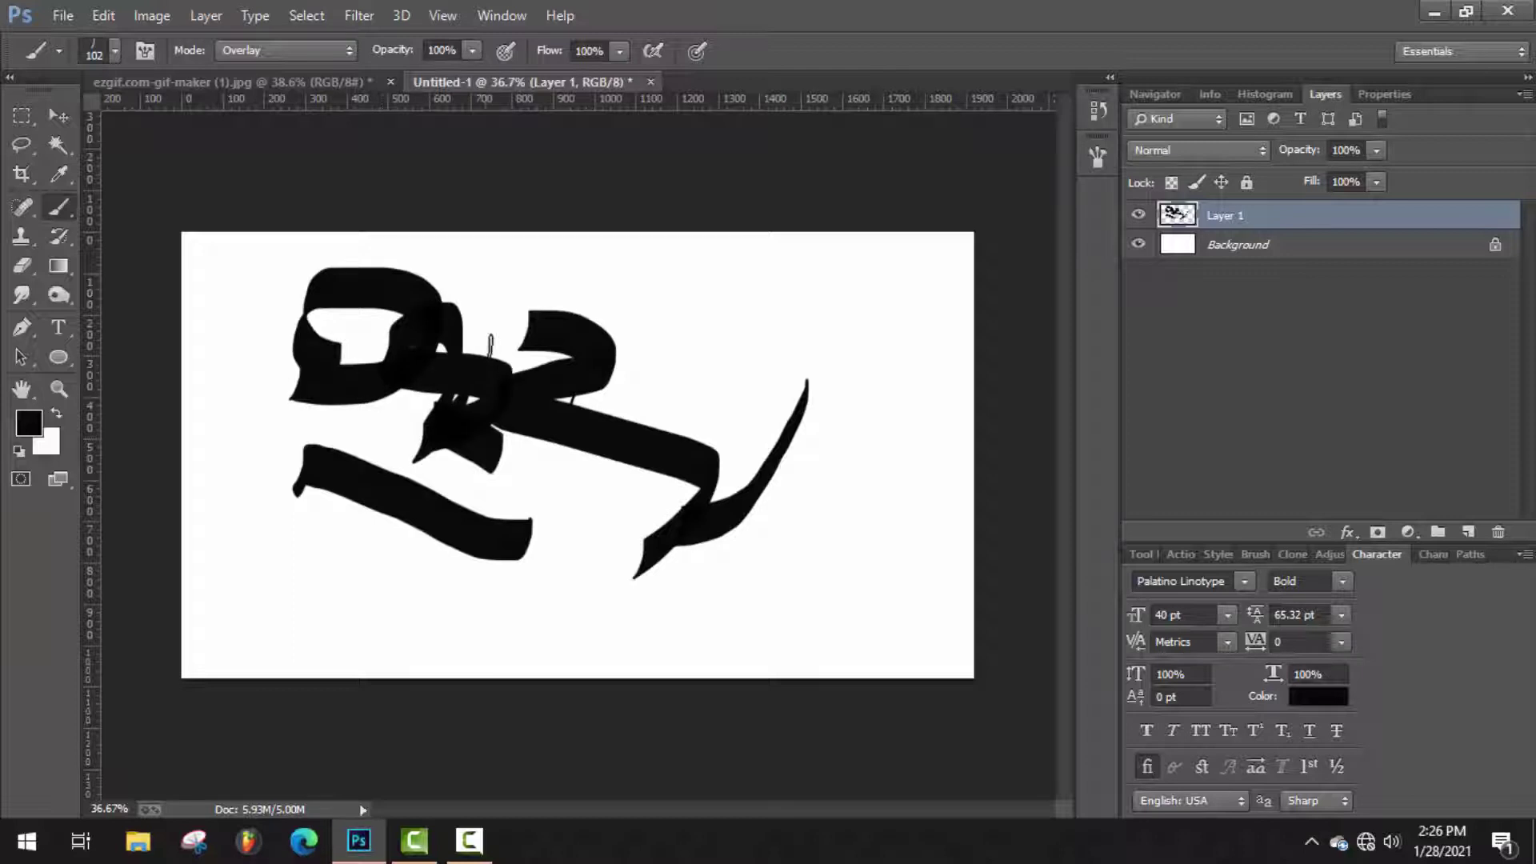
pyautogui.click(650, 81)
pyautogui.click(775, 332)
# - Undo a test stroke on the portrait's cheek and set the brush size to 15 px
pyautogui.moveTo(607, 516)
pyautogui.mouseDown()
pyautogui.moveTo(605, 564)
pyautogui.moveTo(552, 612)
pyautogui.mouseUp()
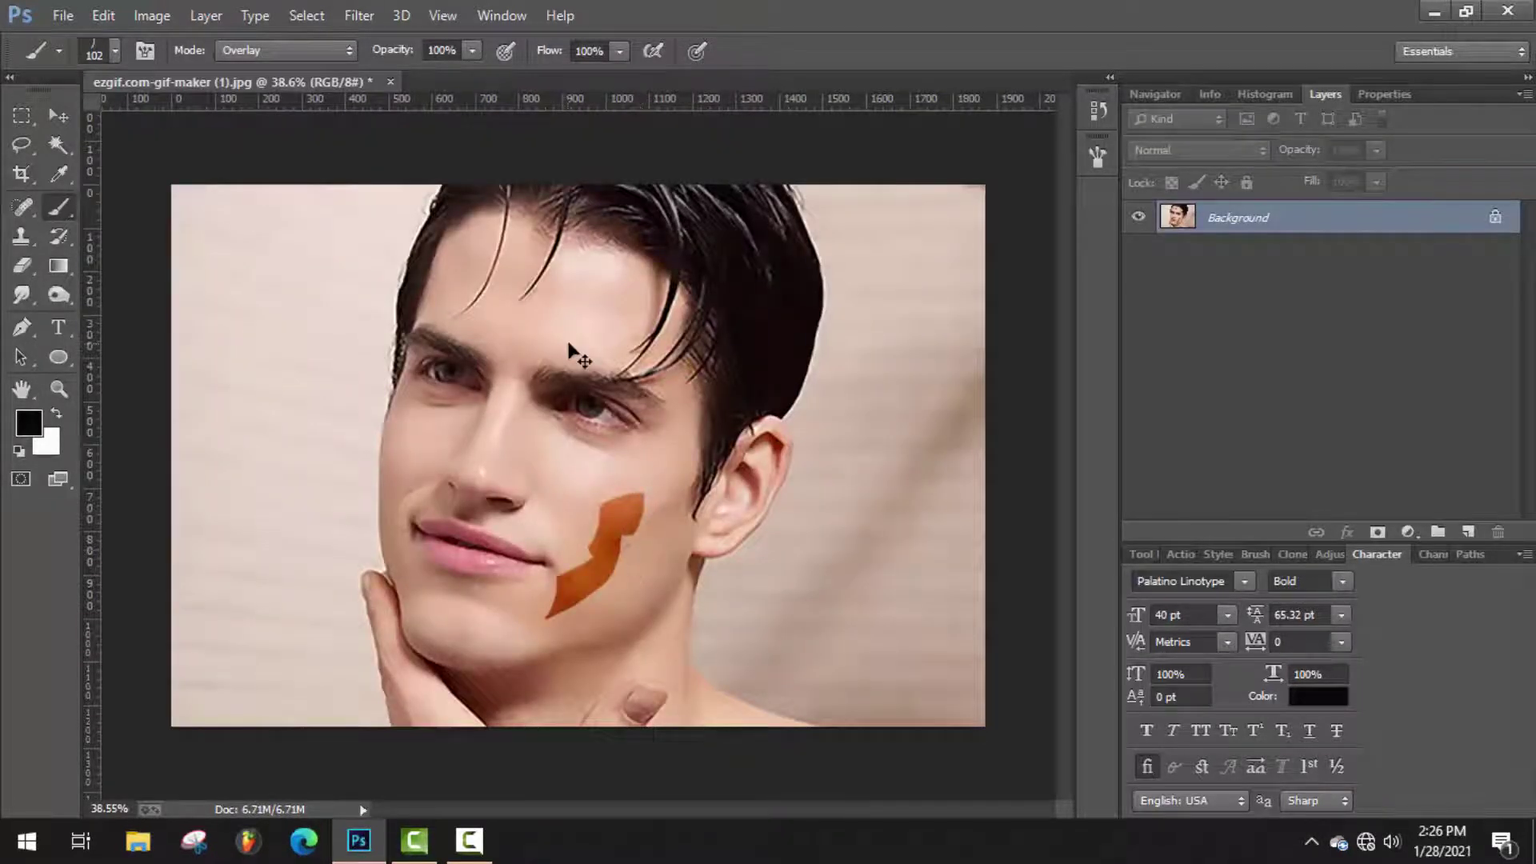
pyautogui.hotkey('ctrl', 'z')
pyautogui.click(115, 50)
pyautogui.moveTo(179, 125); pyautogui.dragTo(135, 122)
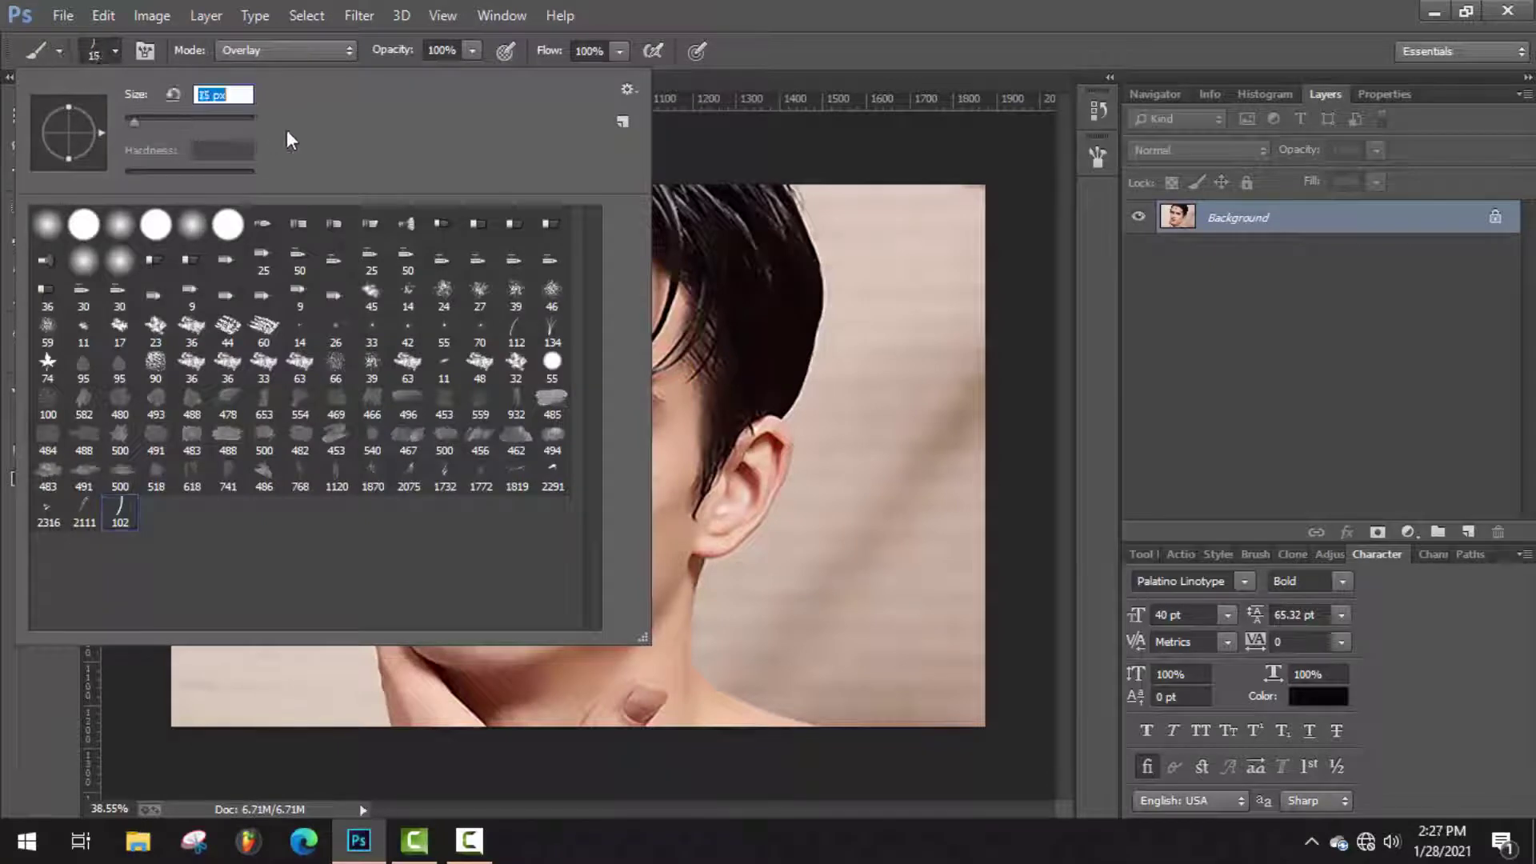
pyautogui.click(155, 67)
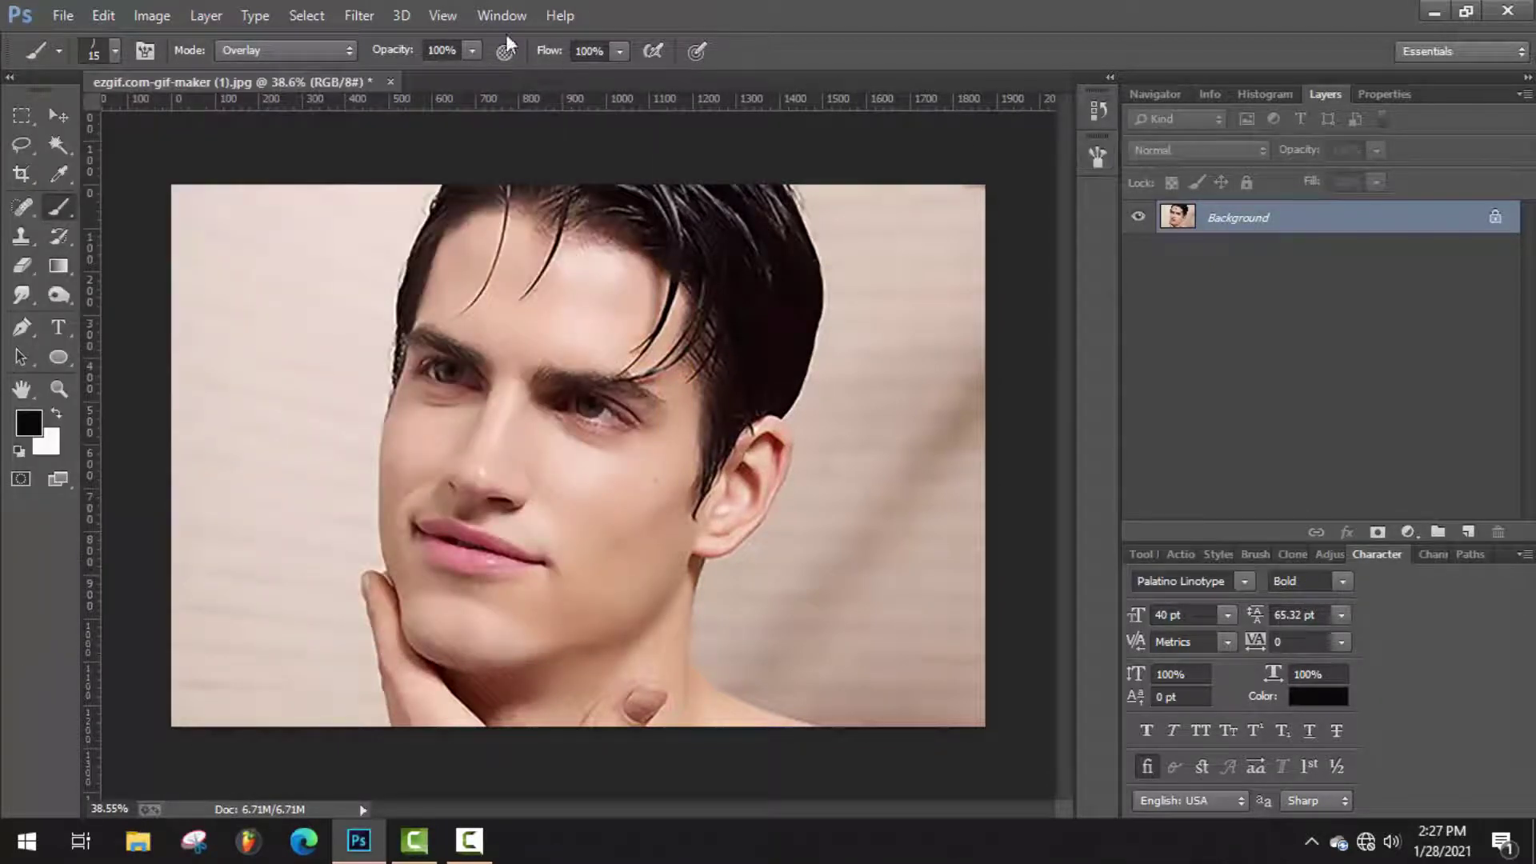
# - Open the Brush panel, enable Shape Dynamics, and raise angle and roundness jitter
pyautogui.click(489, 14)
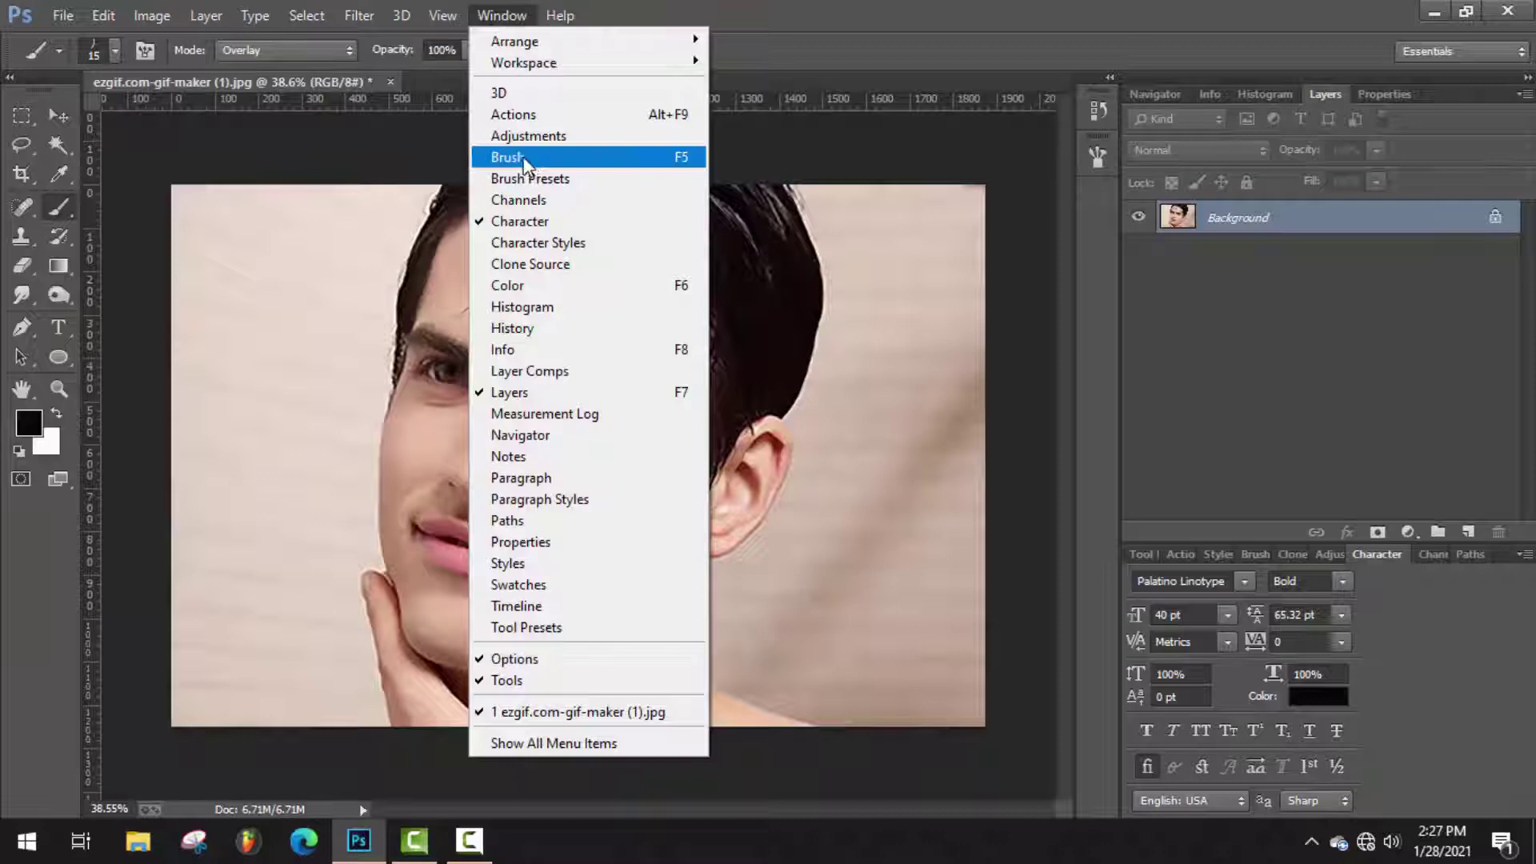
pyautogui.click(525, 159)
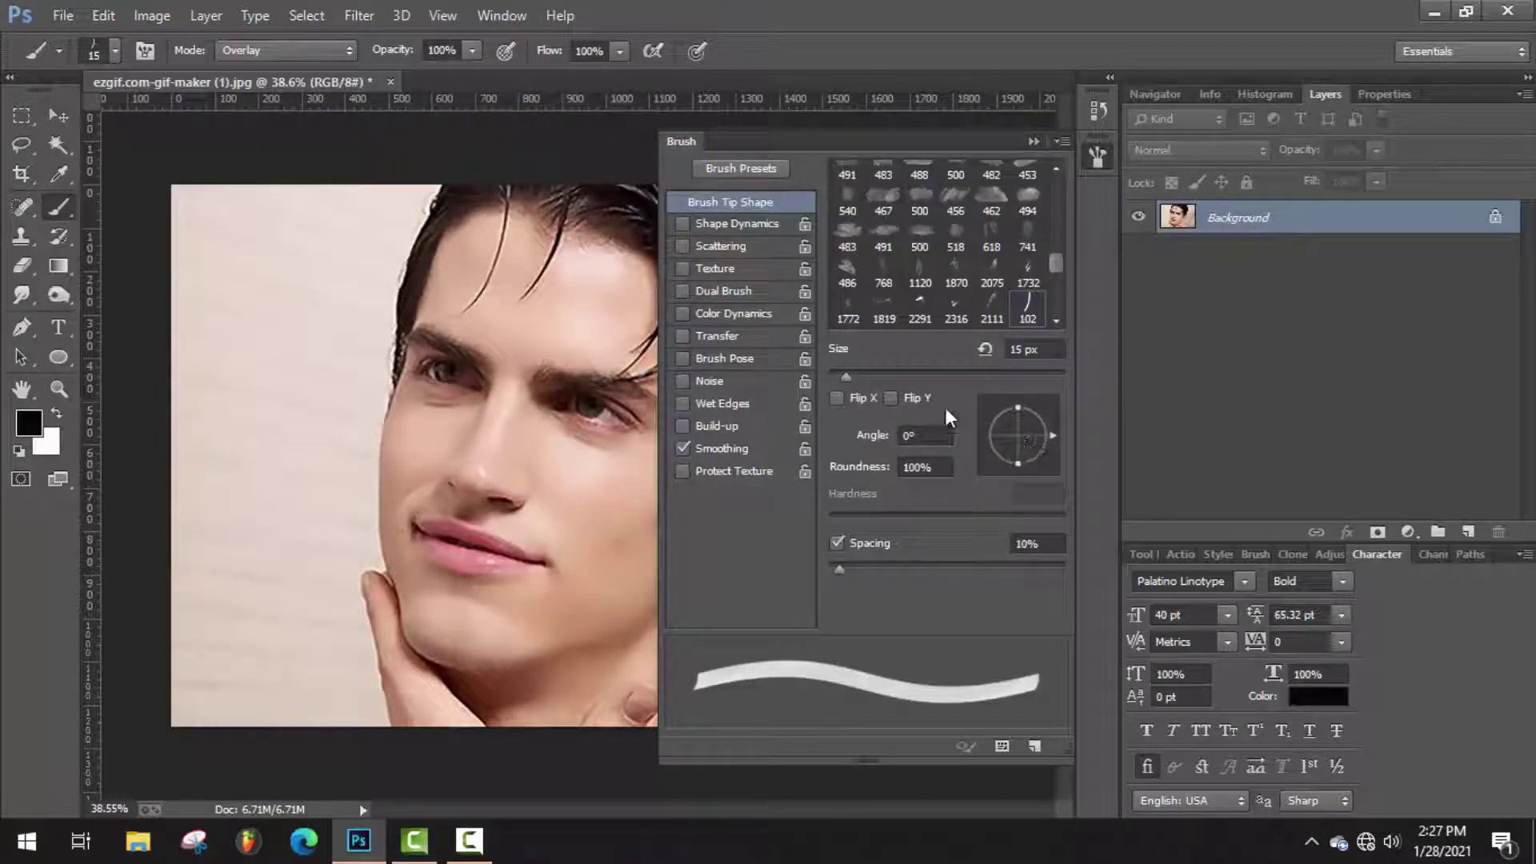
pyautogui.click(723, 224)
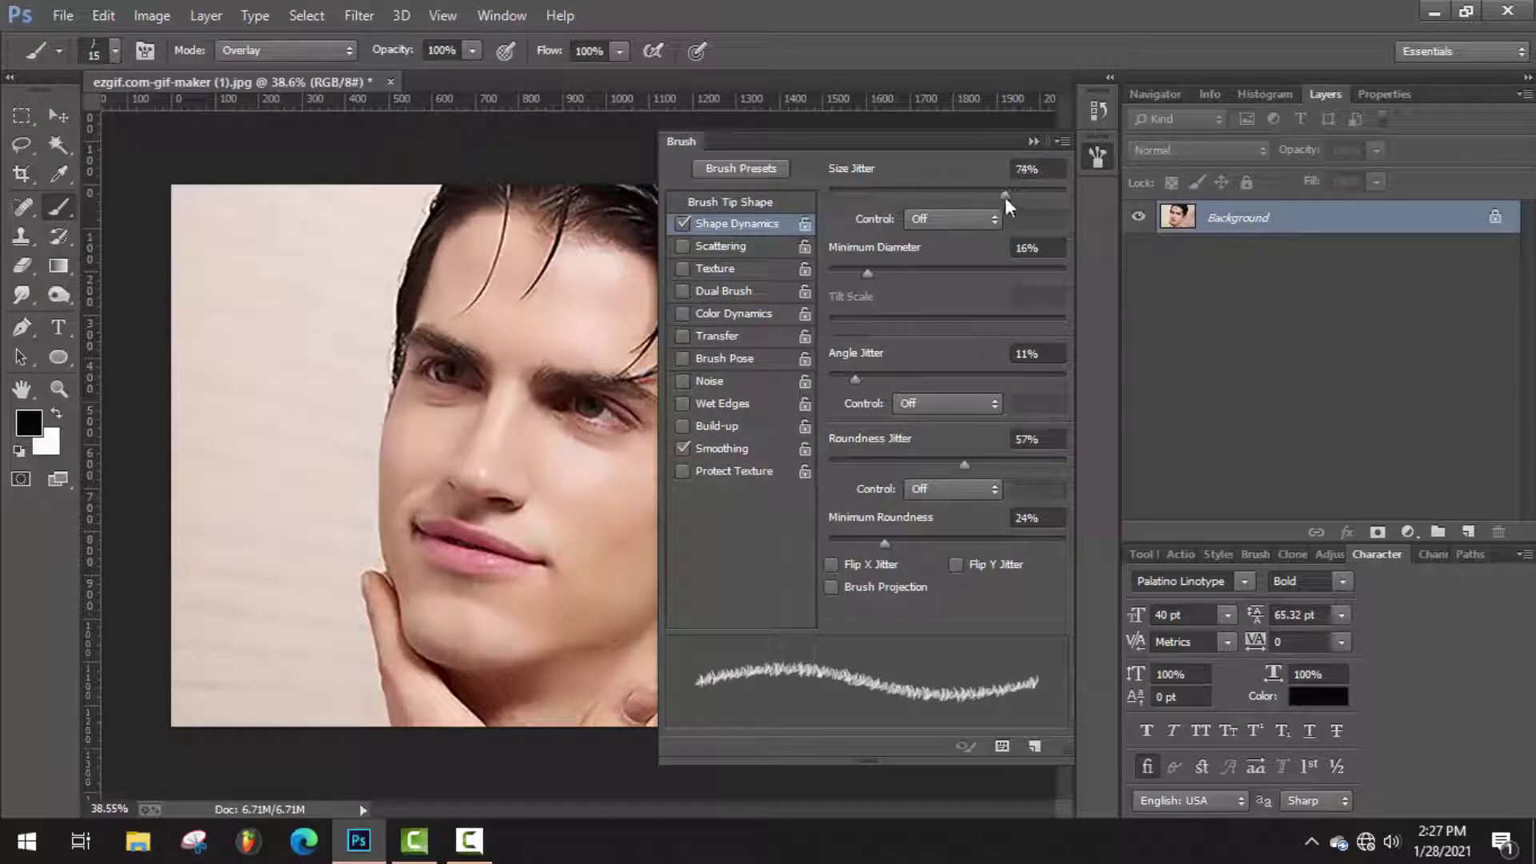
pyautogui.moveTo(906, 274); pyautogui.dragTo(881, 285)
pyautogui.moveTo(882, 382)
pyautogui.mouseDown()
pyautogui.moveTo(949, 388)
pyautogui.moveTo(818, 390)
pyautogui.moveTo(872, 390)
pyautogui.mouseUp()
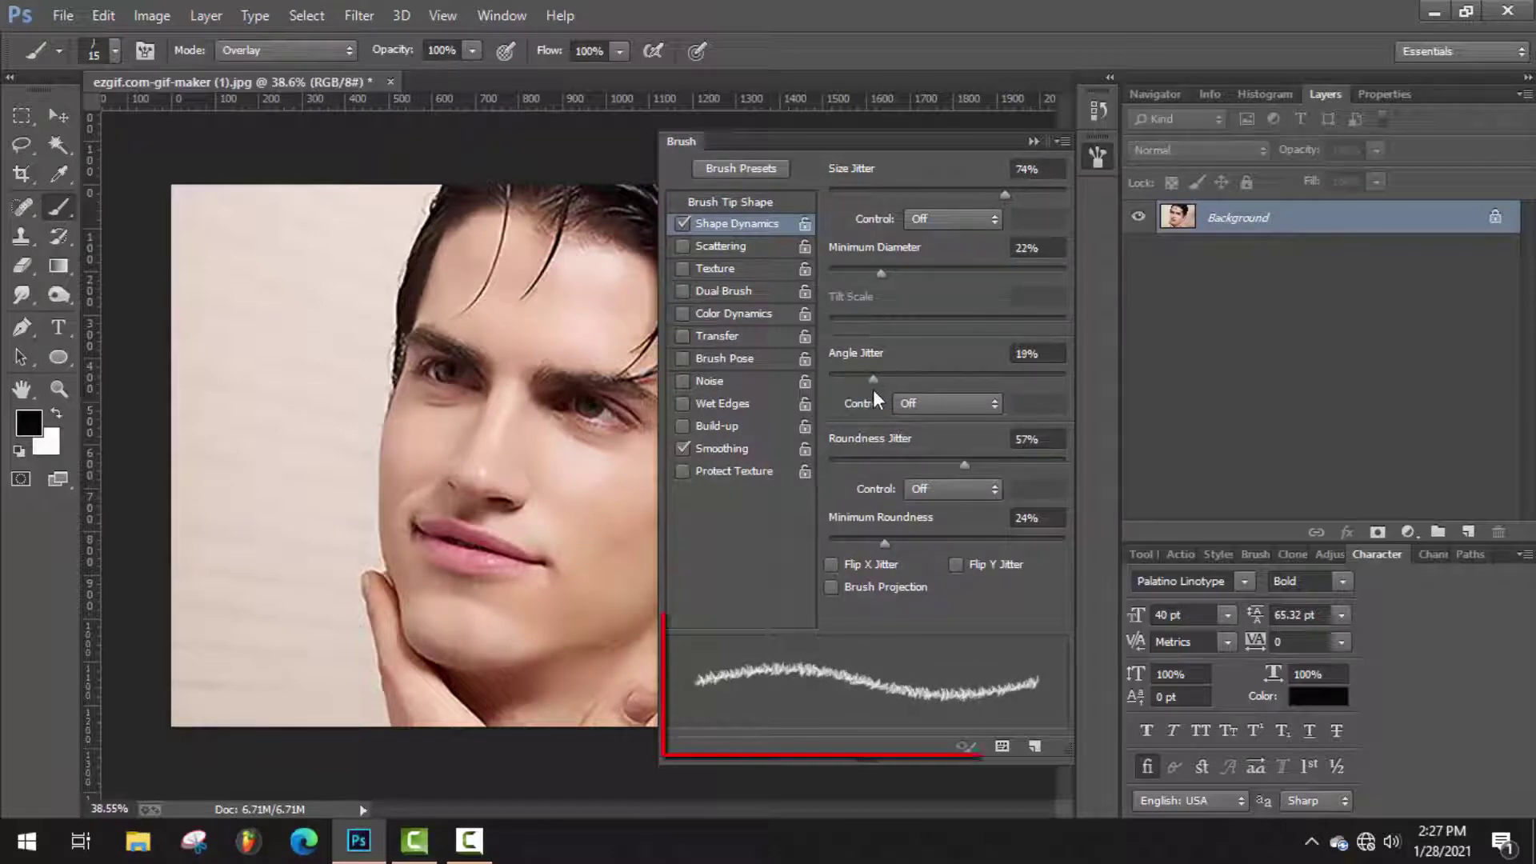
pyautogui.moveTo(962, 452); pyautogui.dragTo(1017, 472)
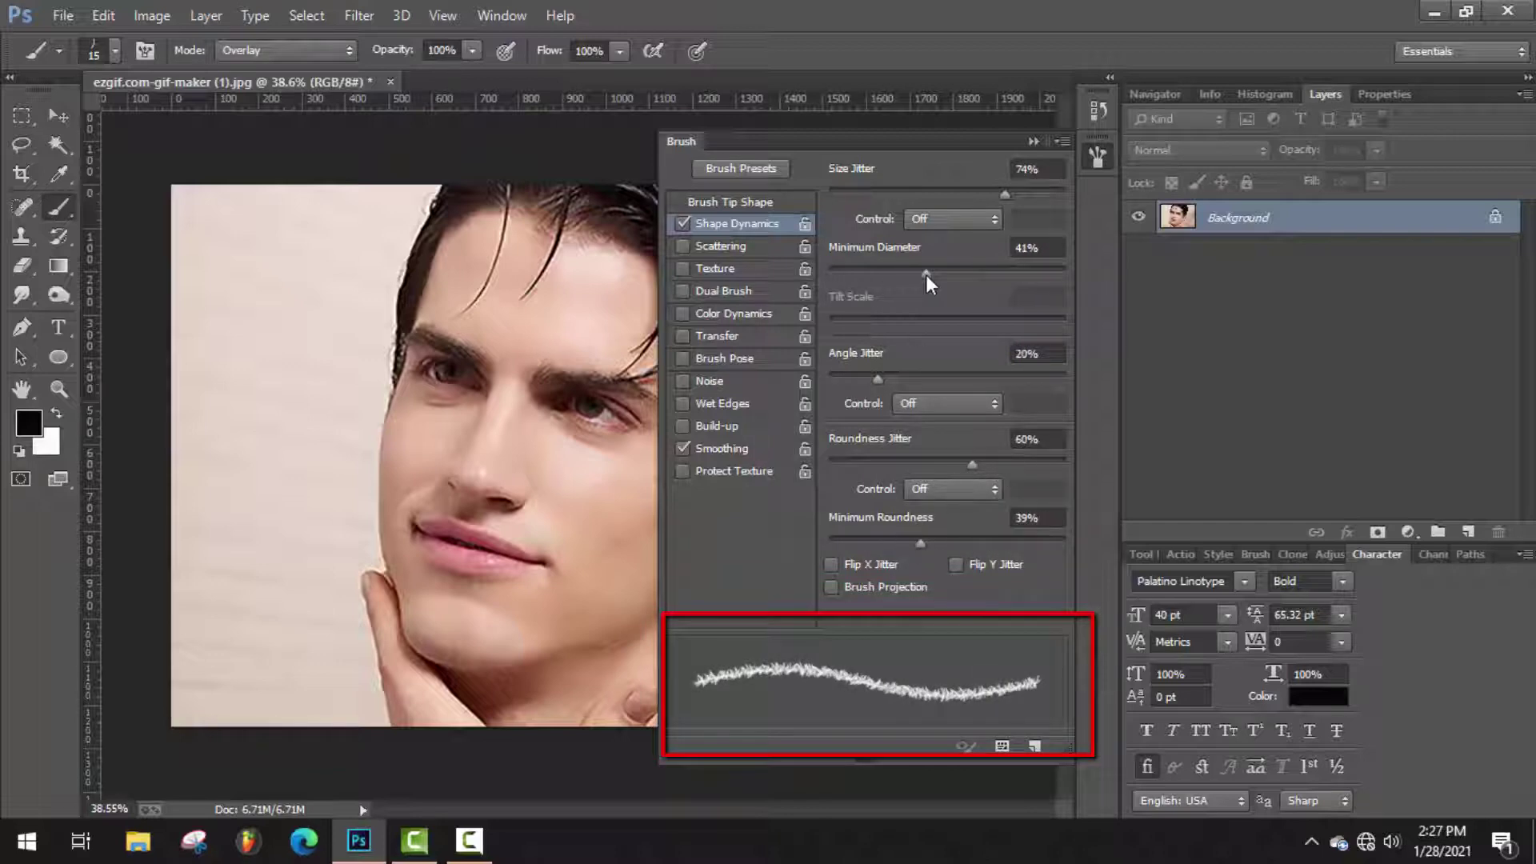
# - Fine-tune to Minimum Diameter 32%, Angle Jitter 8%, and Minimum Roundness 59%
pyautogui.moveTo(925, 276); pyautogui.dragTo(881, 276)
pyautogui.moveTo(878, 378)
pyautogui.mouseDown()
pyautogui.moveTo(982, 381)
pyautogui.moveTo(840, 404)
pyautogui.mouseUp()
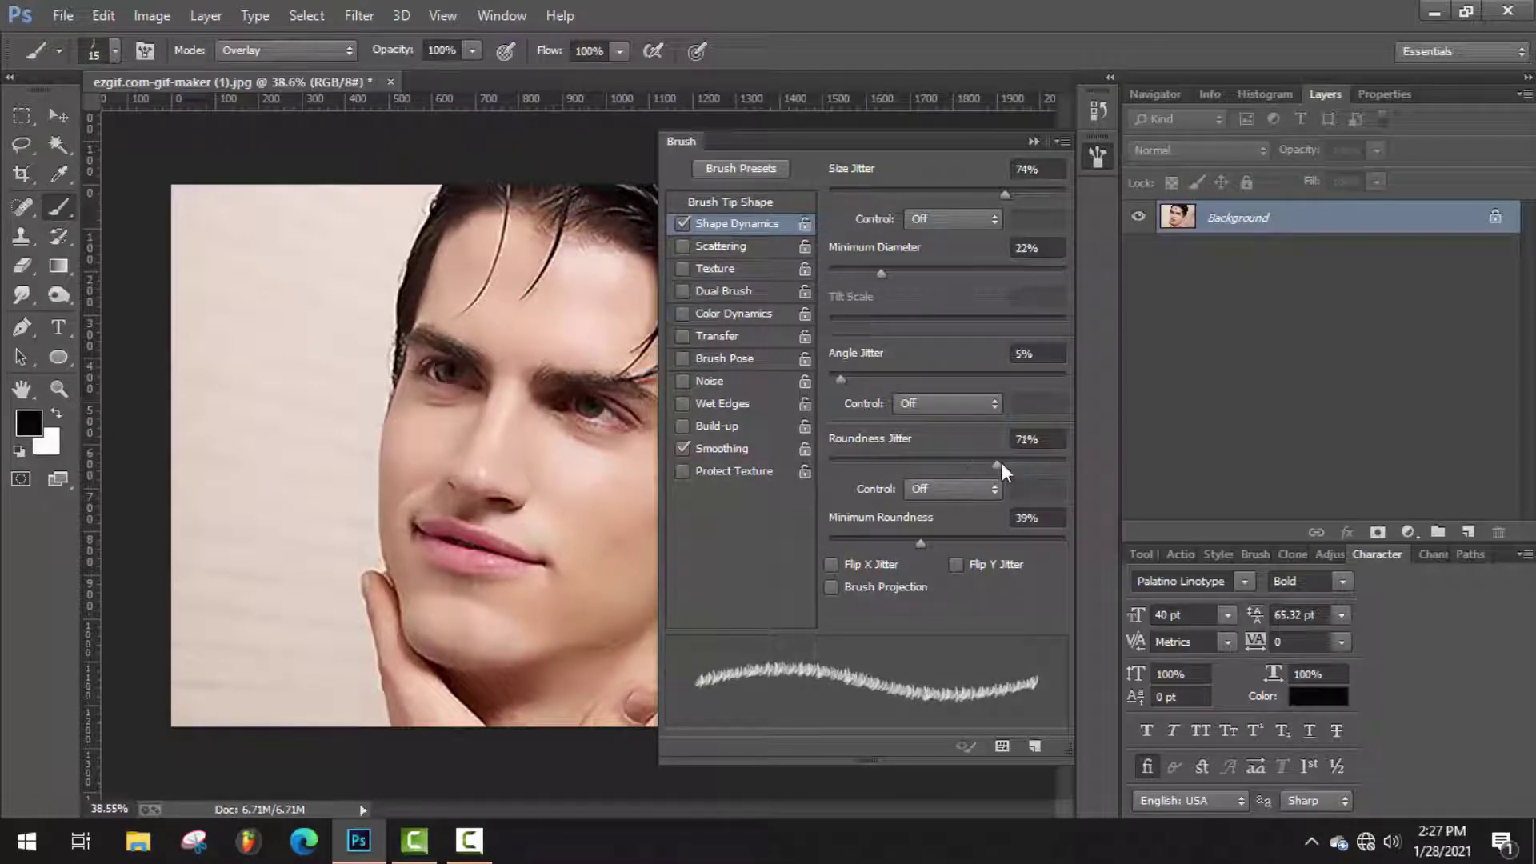
pyautogui.moveTo(930, 544); pyautogui.dragTo(1026, 542)
pyautogui.moveTo(880, 273)
pyautogui.mouseDown()
pyautogui.moveTo(937, 280)
pyautogui.moveTo(906, 299)
pyautogui.mouseUp()
pyautogui.moveTo(840, 379); pyautogui.dragTo(848, 387)
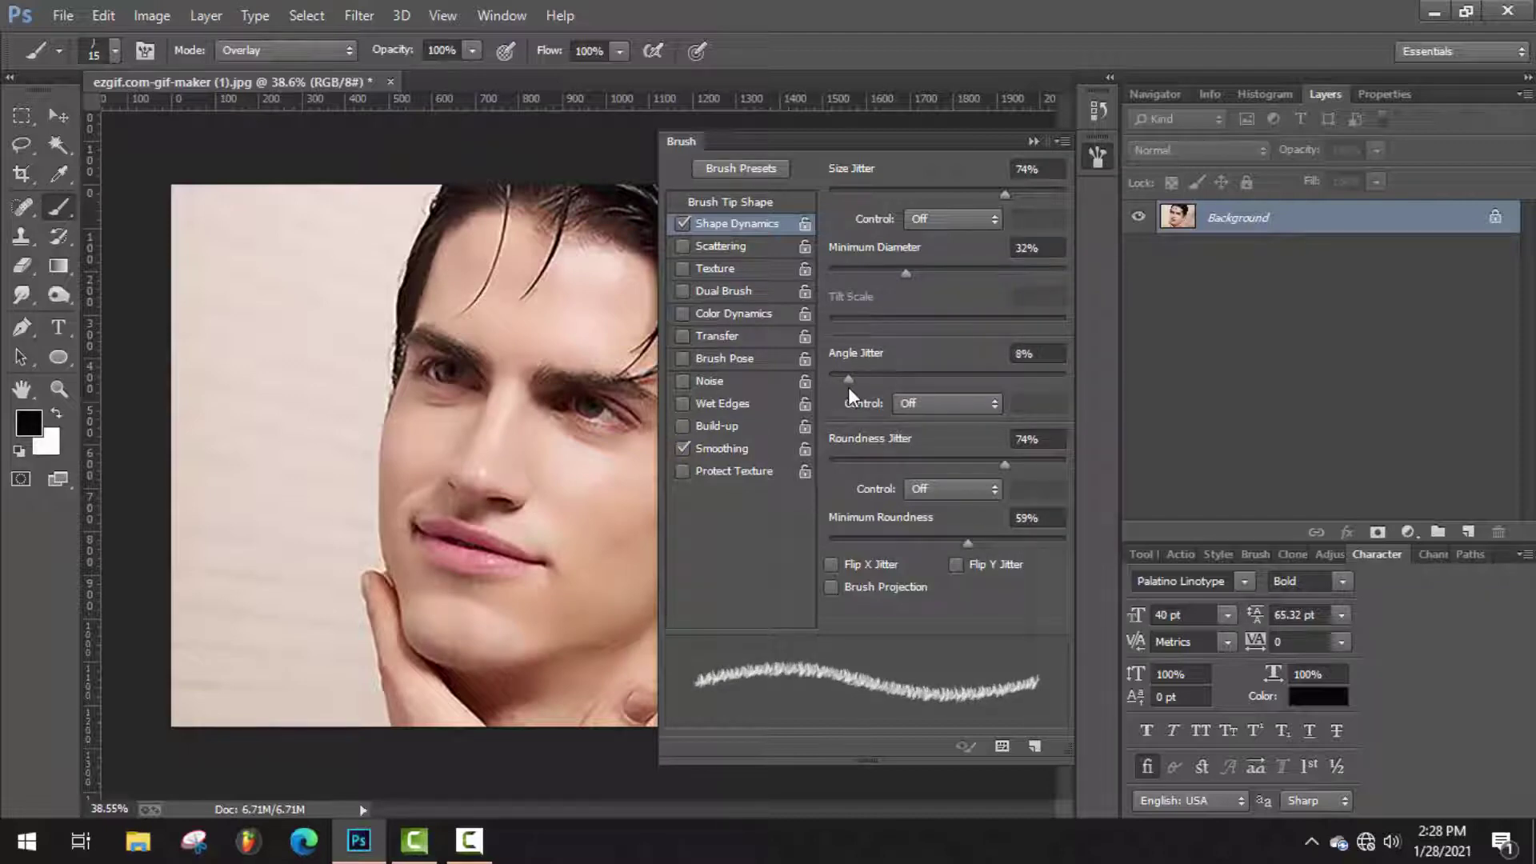
# - Enable Scattering at 690% with Count 4, test it on the cheek, and close the Brush panel
pyautogui.click(737, 246)
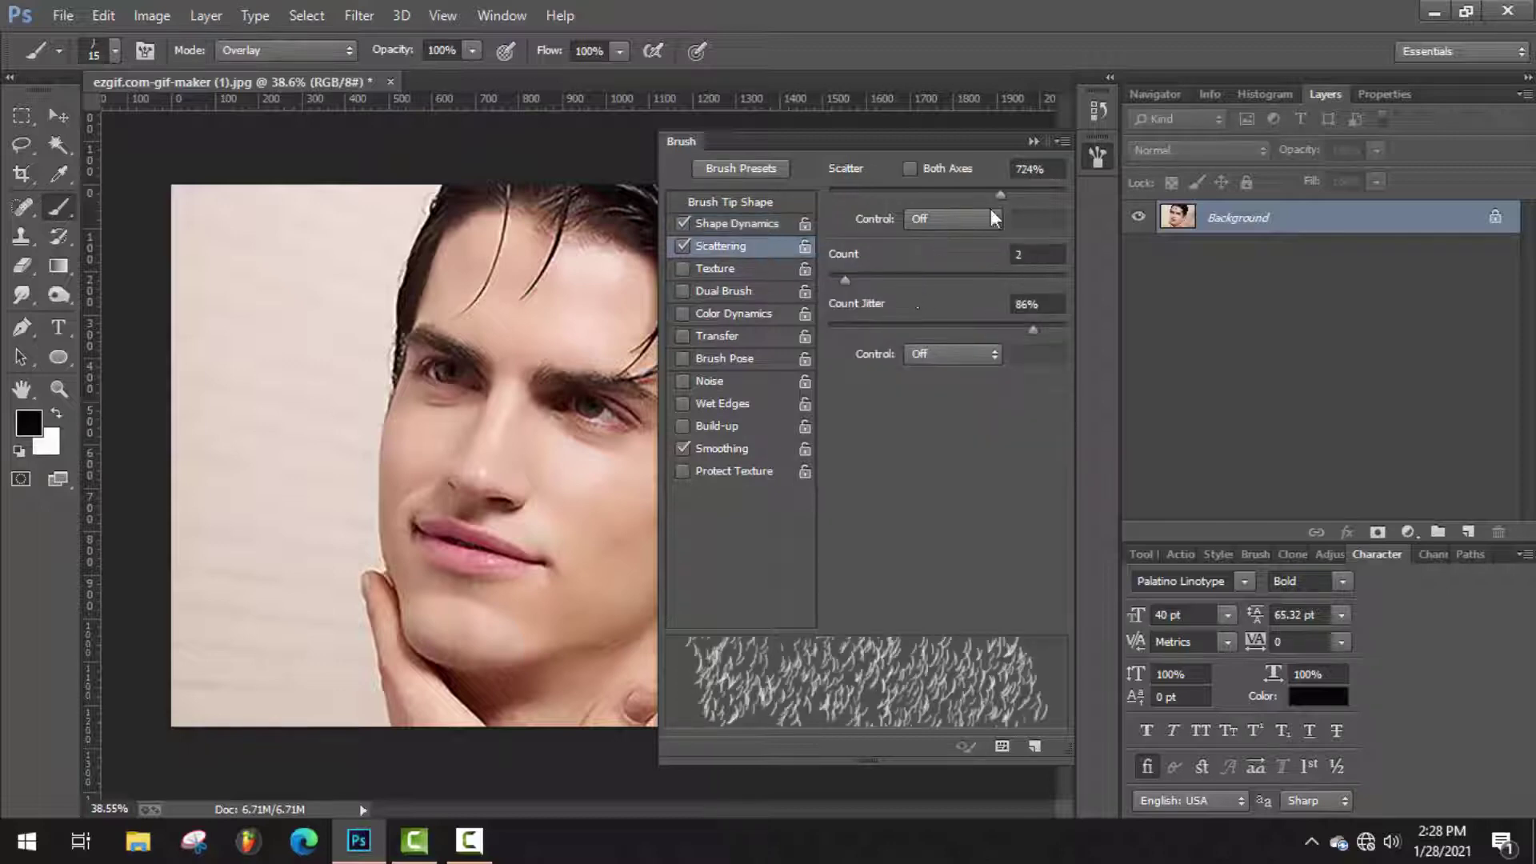
pyautogui.moveTo(1000, 194); pyautogui.dragTo(978, 195)
pyautogui.moveTo(845, 280)
pyautogui.mouseDown()
pyautogui.moveTo(909, 281)
pyautogui.moveTo(864, 292)
pyautogui.moveTo(872, 282)
pyautogui.mouseUp()
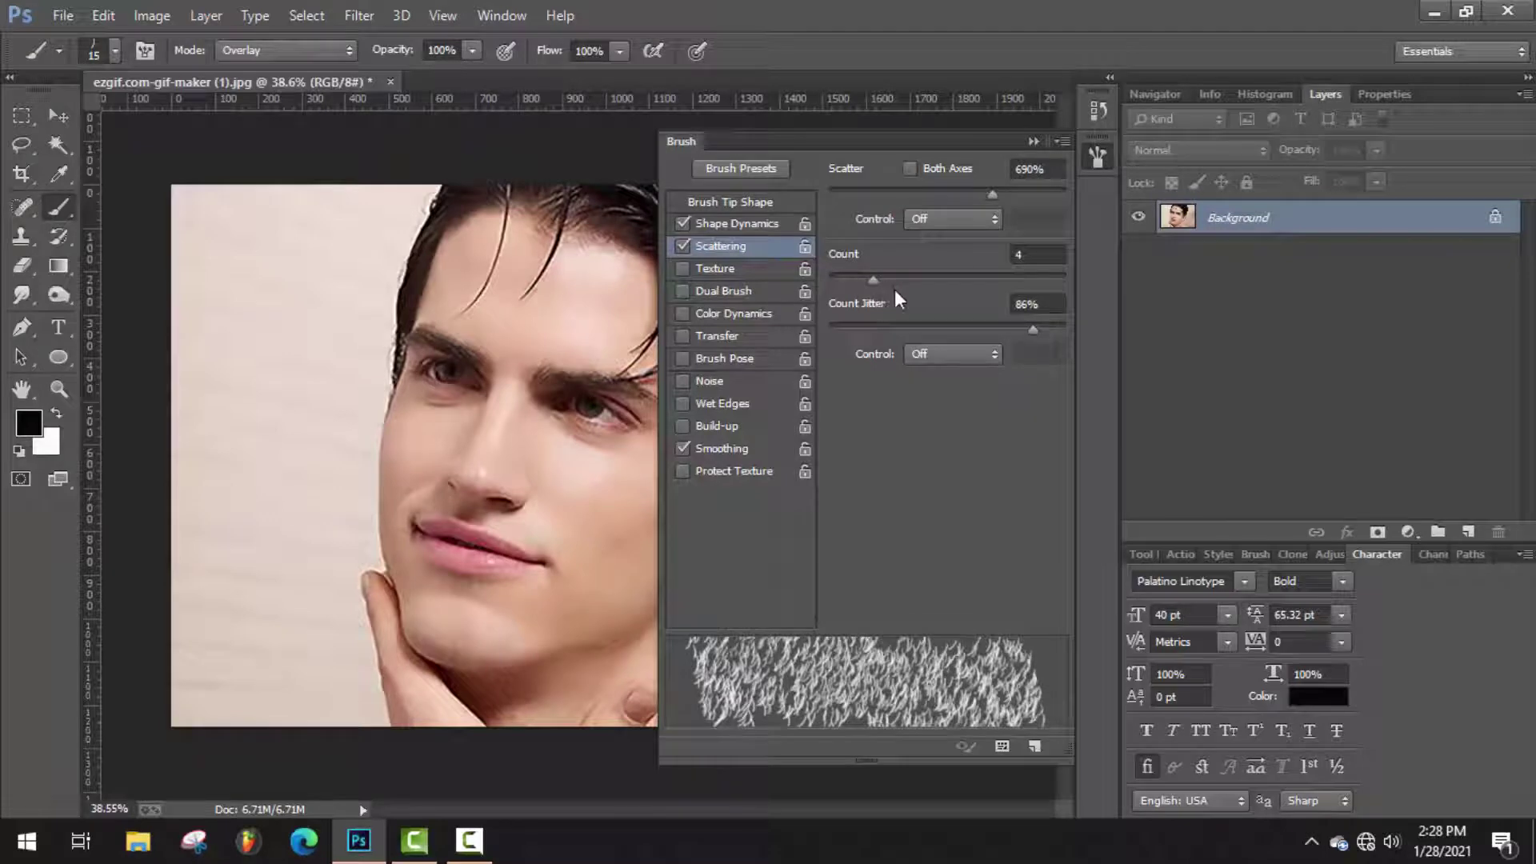
pyautogui.moveTo(605, 516); pyautogui.dragTo(587, 558)
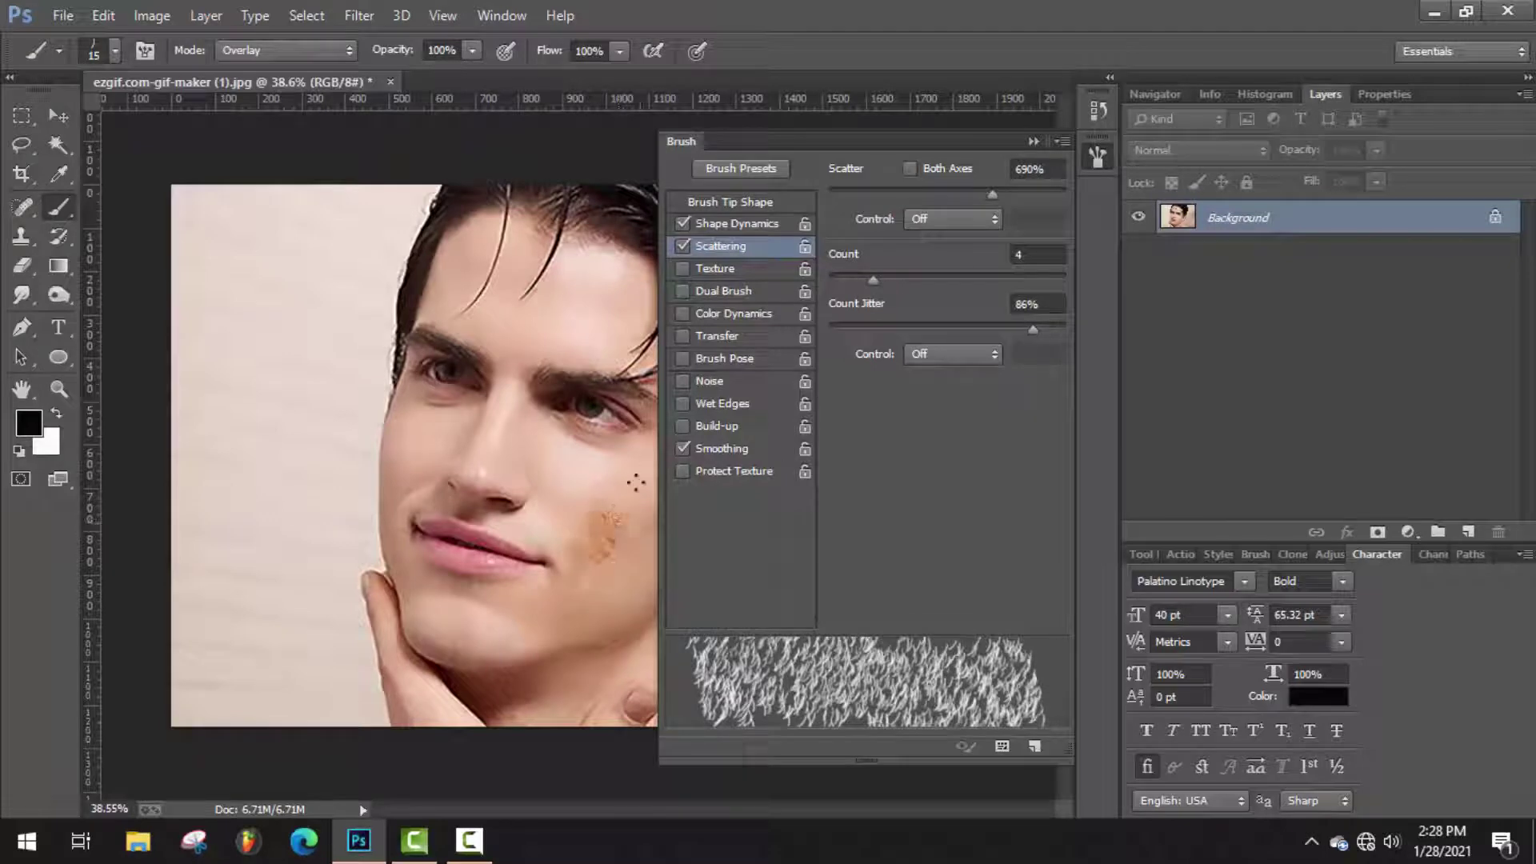
pyautogui.hotkey('ctrl', 'z')
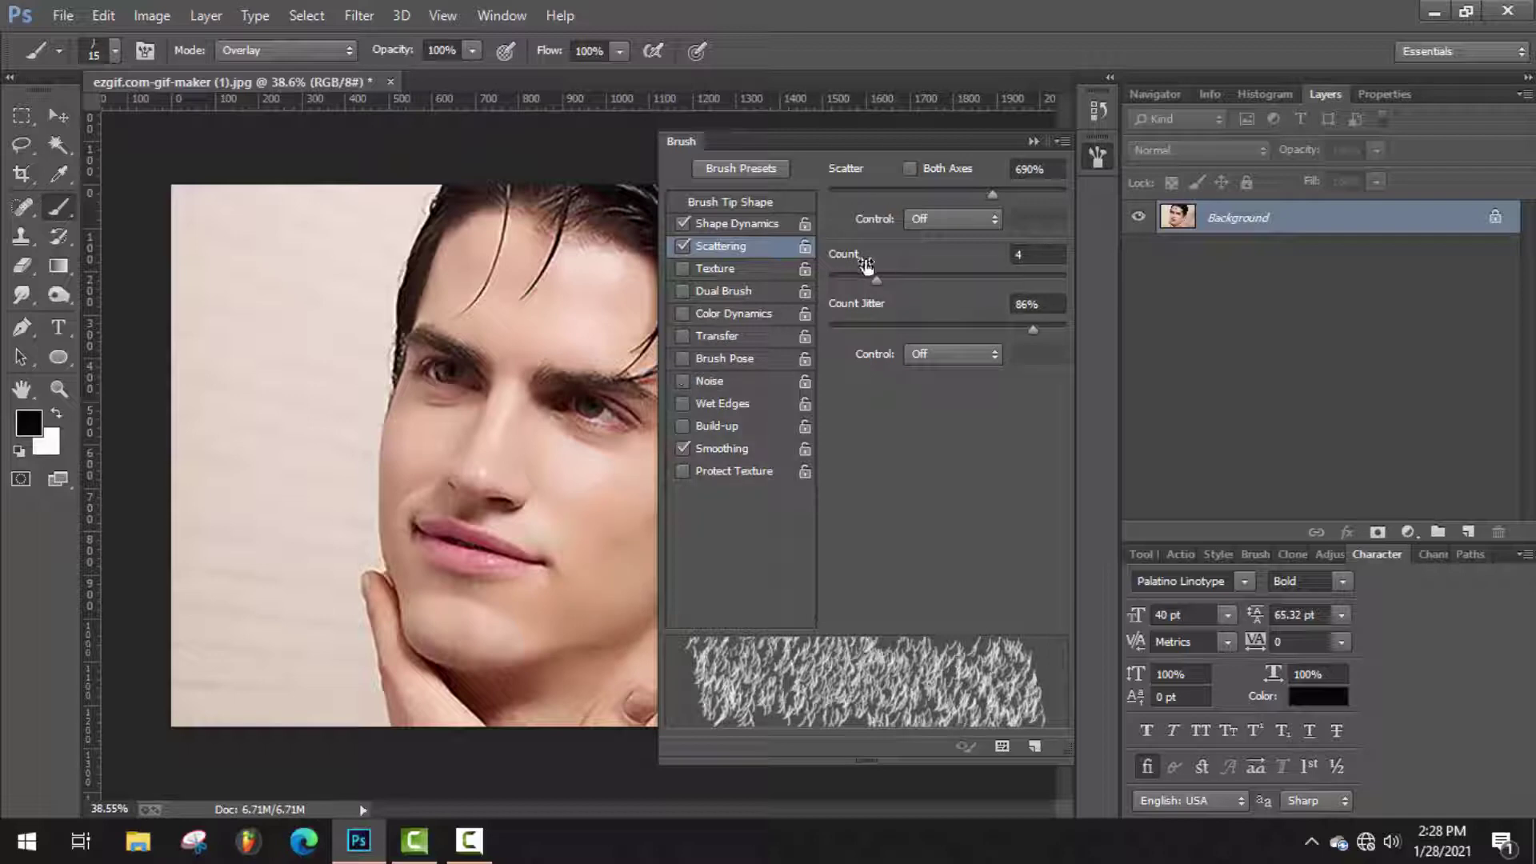
pyautogui.click(735, 202)
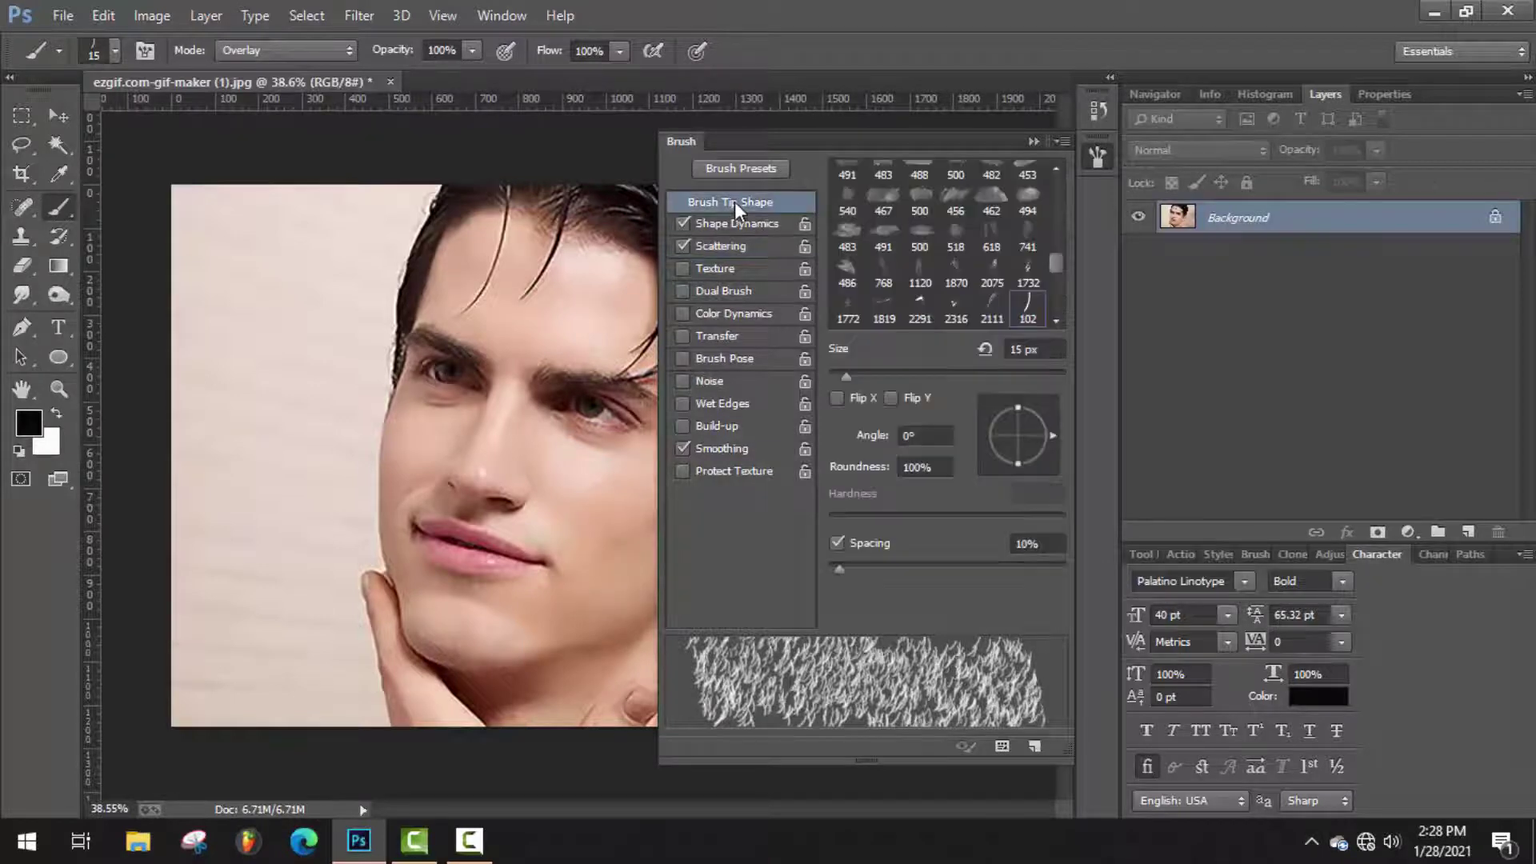
pyautogui.click(1098, 160)
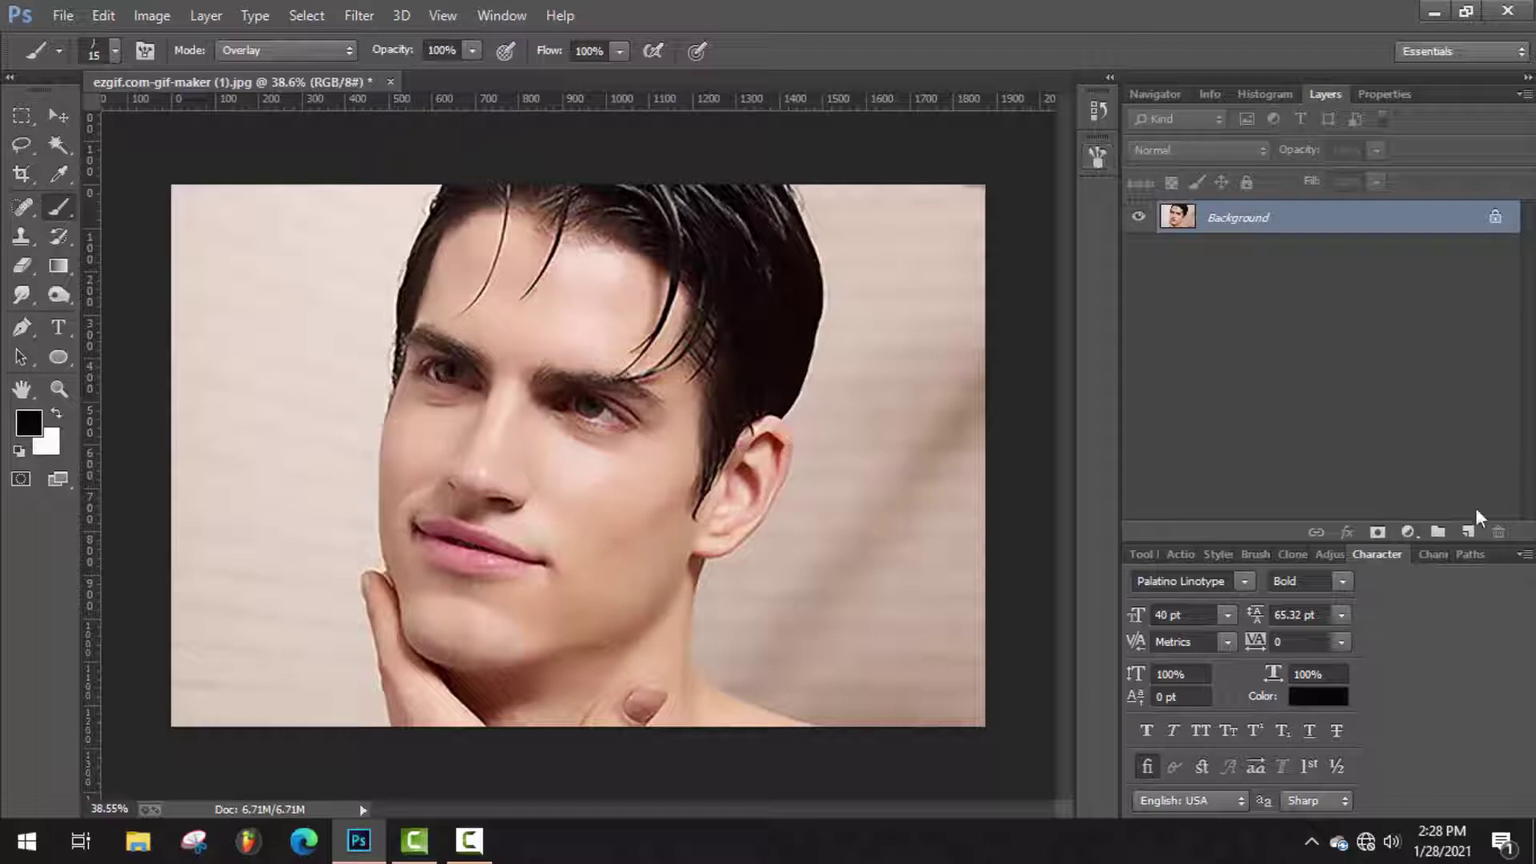
# - Add an empty layer above the photo and sample the dark hair colour as foreground
pyautogui.click(1469, 533)
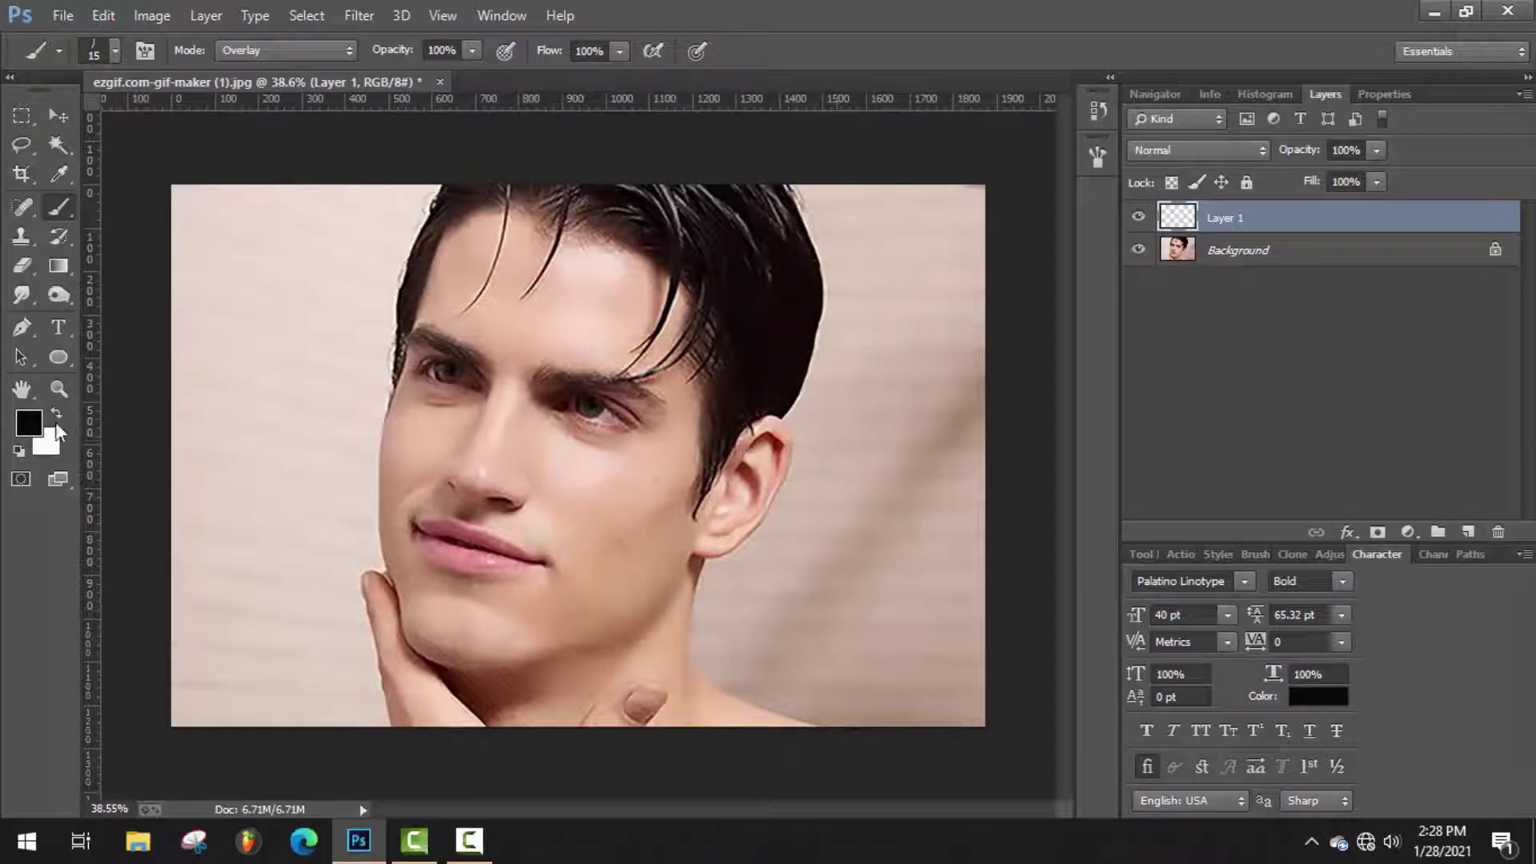
pyautogui.click(31, 423)
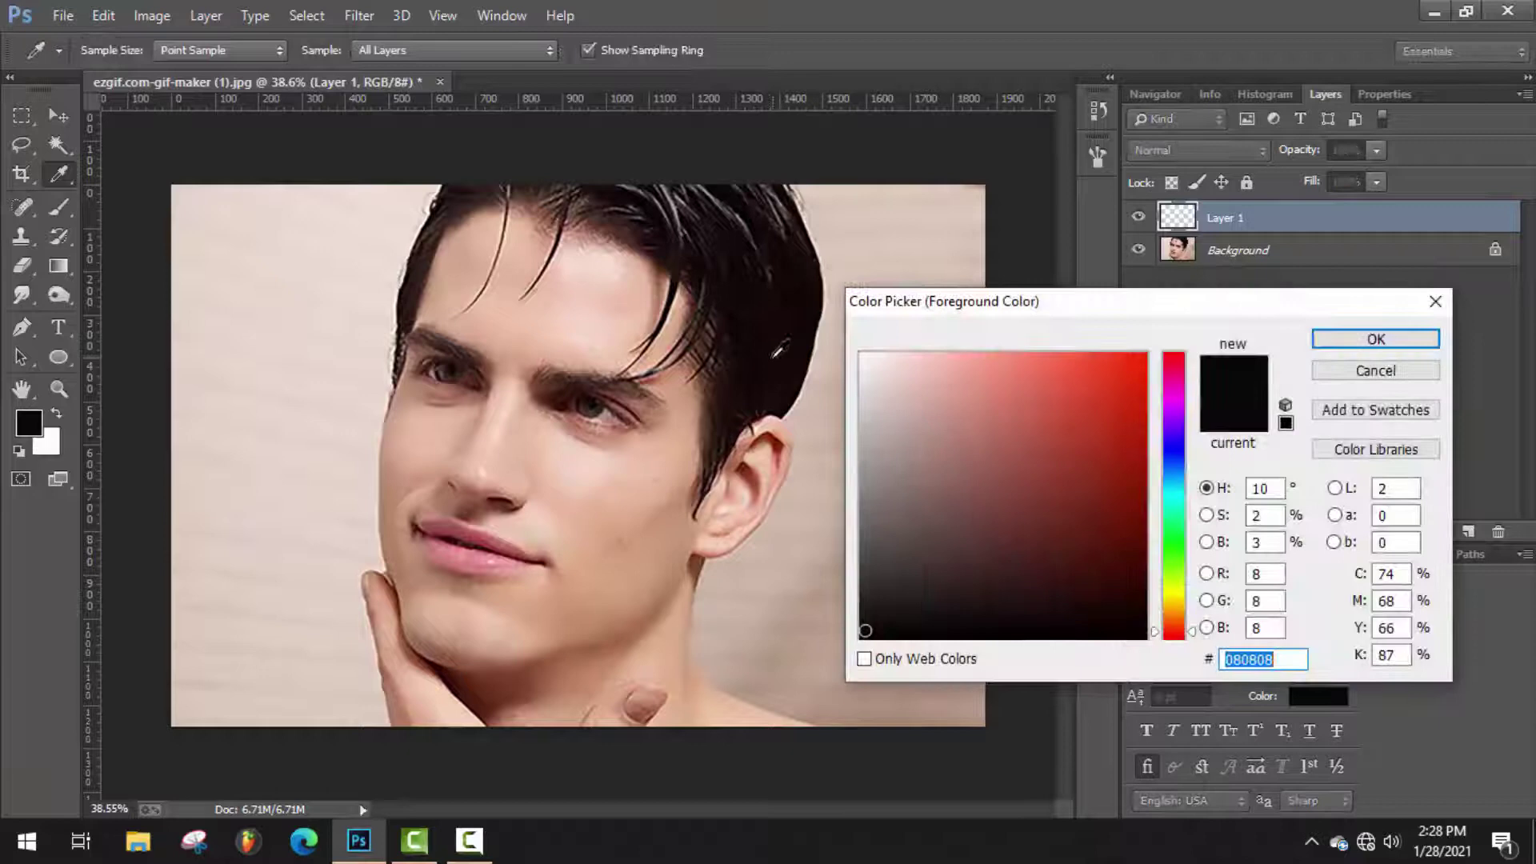
pyautogui.click(773, 355)
# - Confirm the hair colour, zoom in, and paint stubble from the ear down to the chin
pyautogui.click(1370, 340)
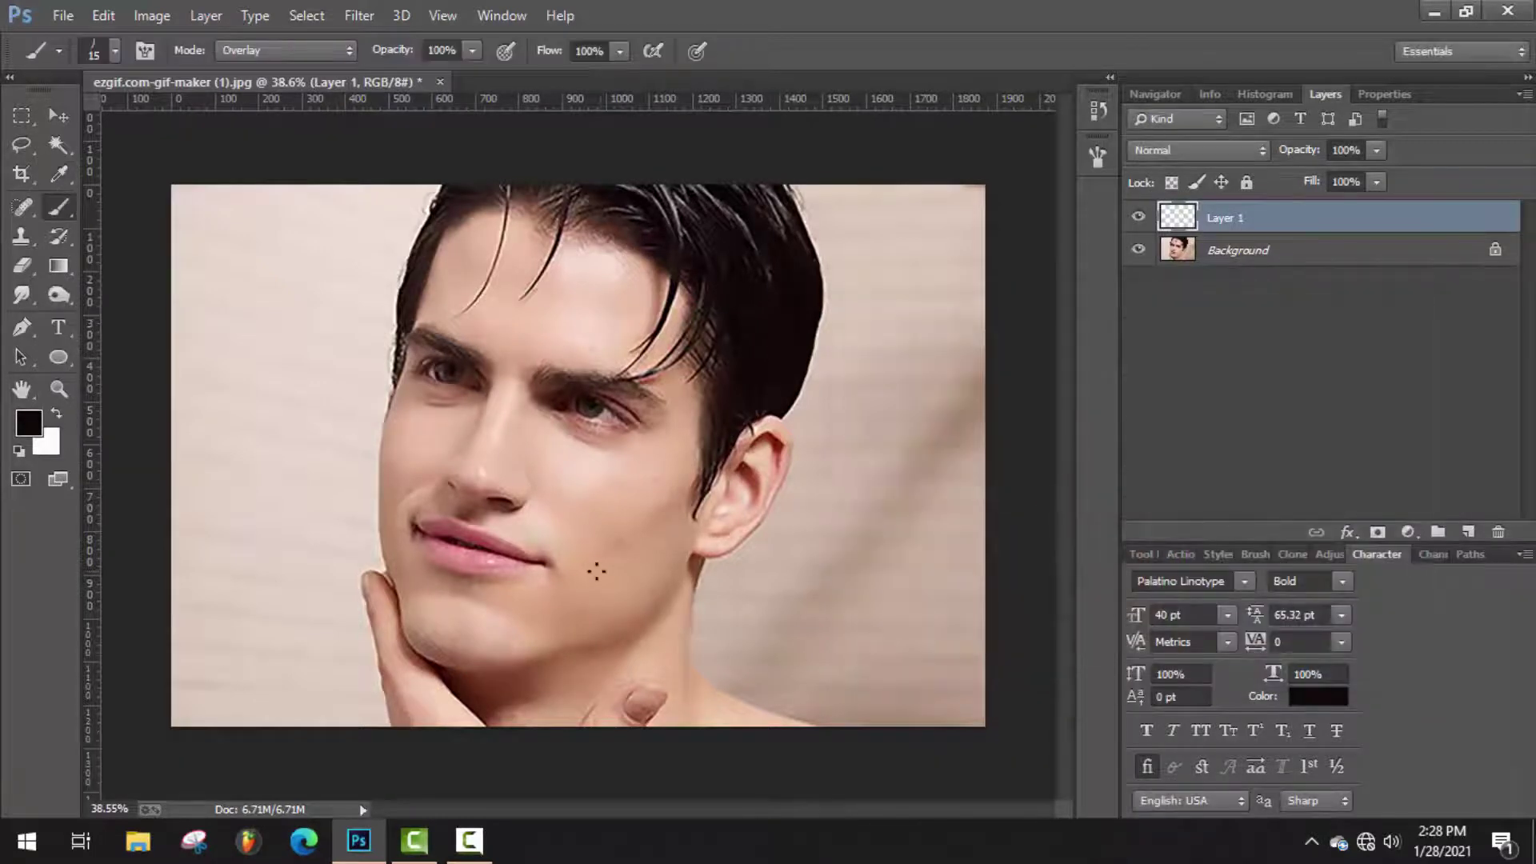
pyautogui.scroll(1, 654, 544)
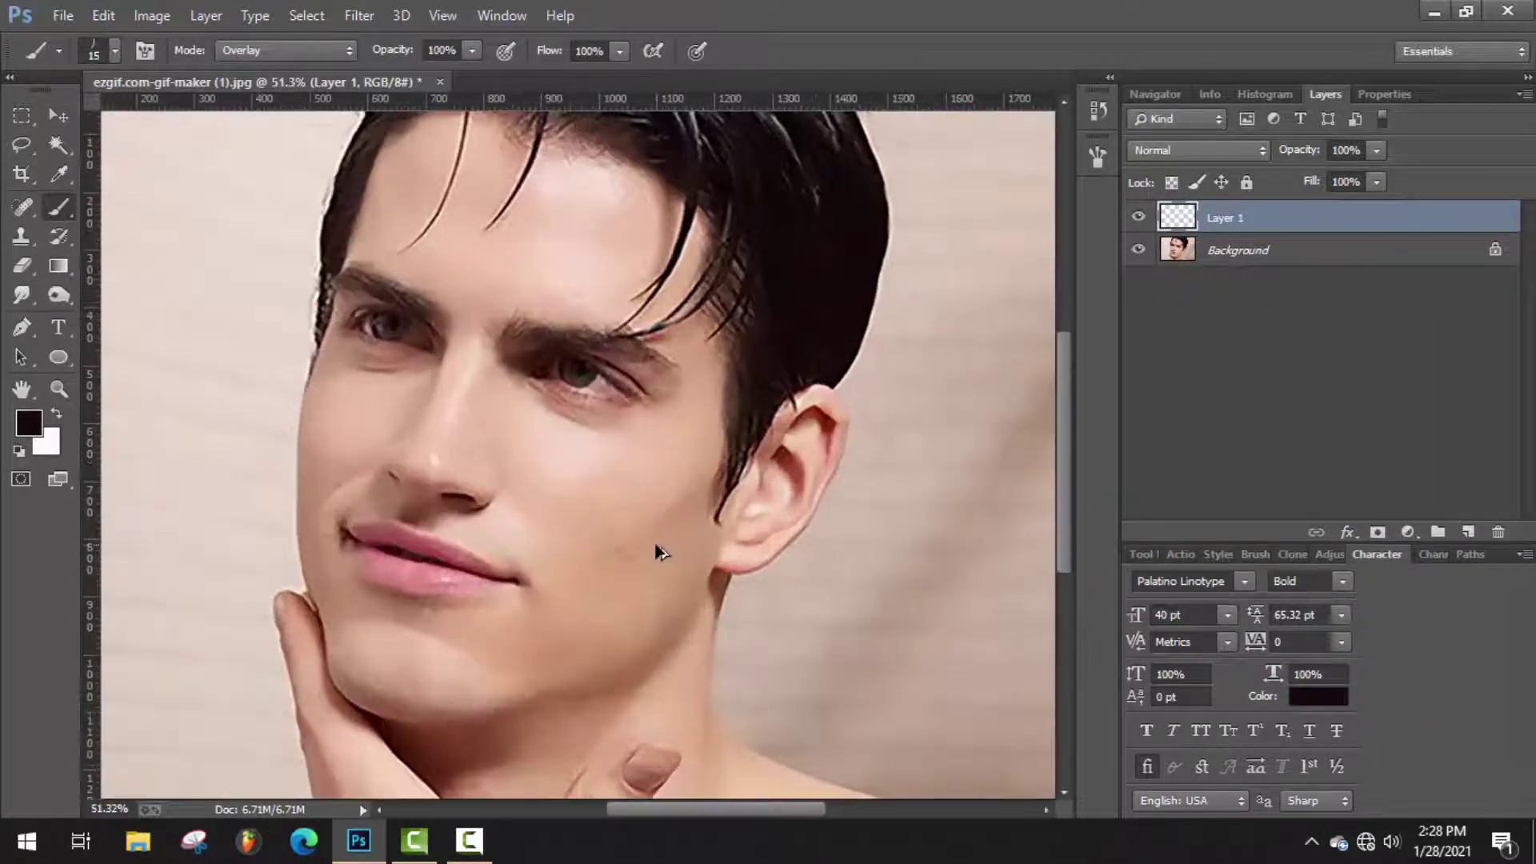
pyautogui.moveTo(700, 516)
pyautogui.mouseDown()
pyautogui.moveTo(648, 574)
pyautogui.moveTo(512, 640)
pyautogui.mouseUp()
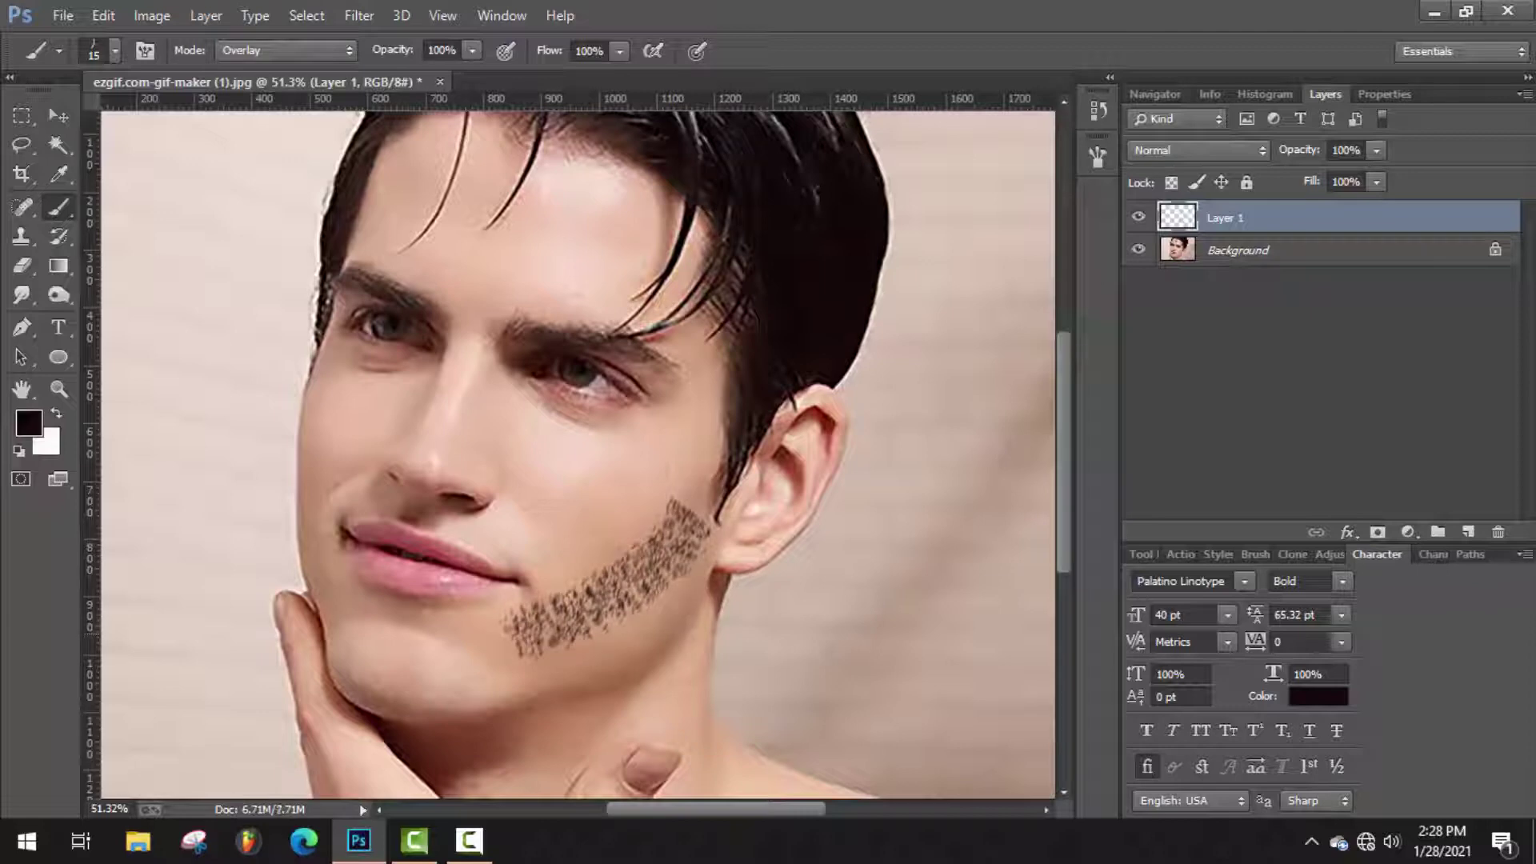
pyautogui.moveTo(728, 500)
pyautogui.mouseDown()
pyautogui.moveTo(648, 644)
pyautogui.moveTo(600, 672)
pyautogui.moveTo(472, 704)
pyautogui.mouseUp()
# - Rotate the brush tip to -35° and paint more stubble up the cheek toward the sideburn
pyautogui.press('F5')
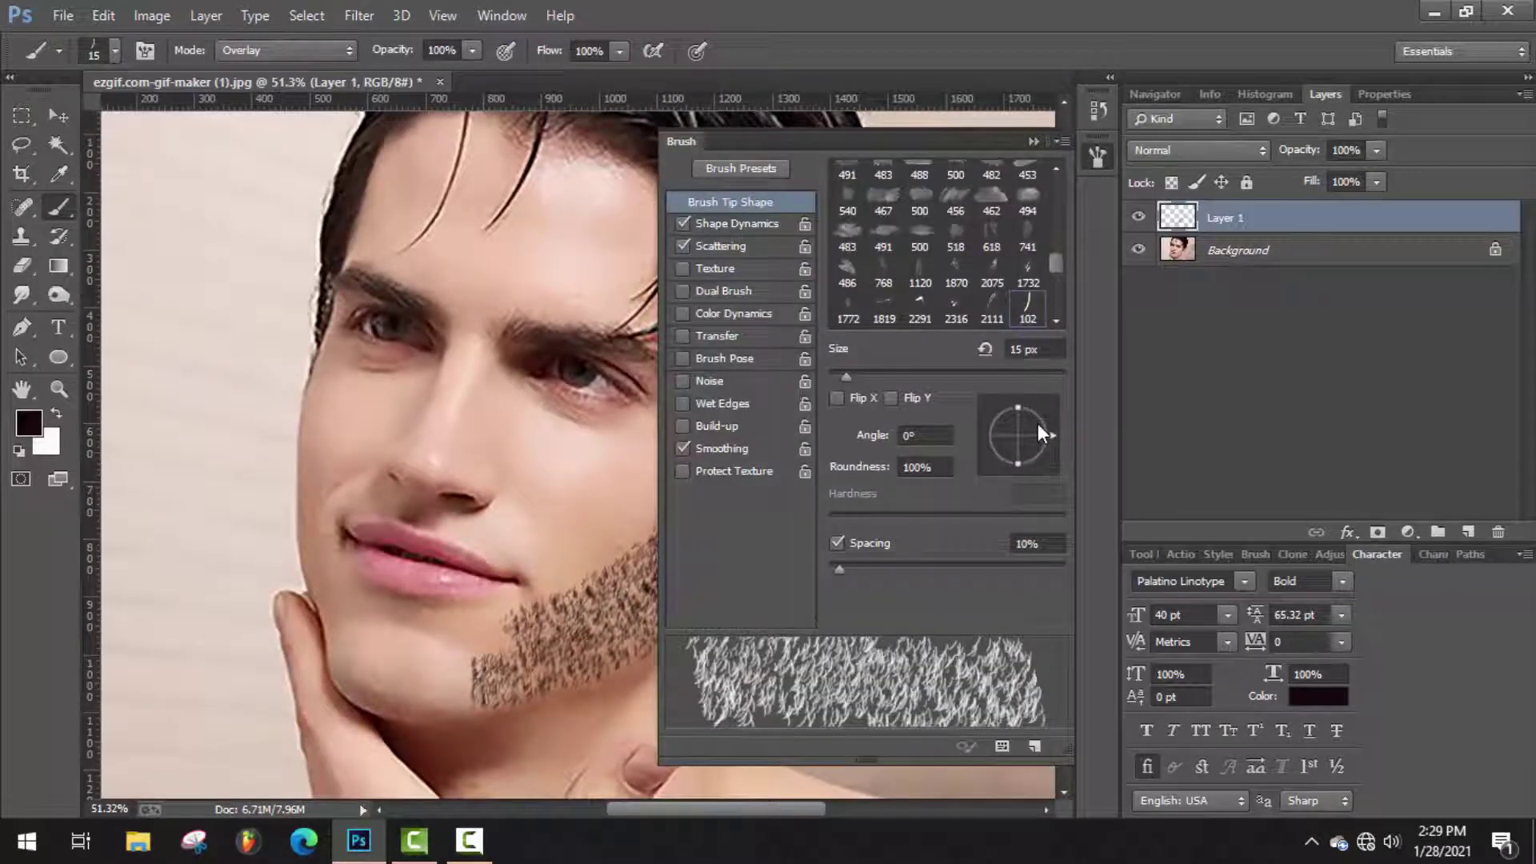
pyautogui.moveTo(1042, 430)
pyautogui.mouseDown()
pyautogui.moveTo(988, 410)
pyautogui.moveTo(1049, 436)
pyautogui.moveTo(1048, 451)
pyautogui.moveTo(1049, 439)
pyautogui.mouseUp()
pyautogui.moveTo(635, 528); pyautogui.dragTo(548, 592)
pyautogui.click(838, 524)
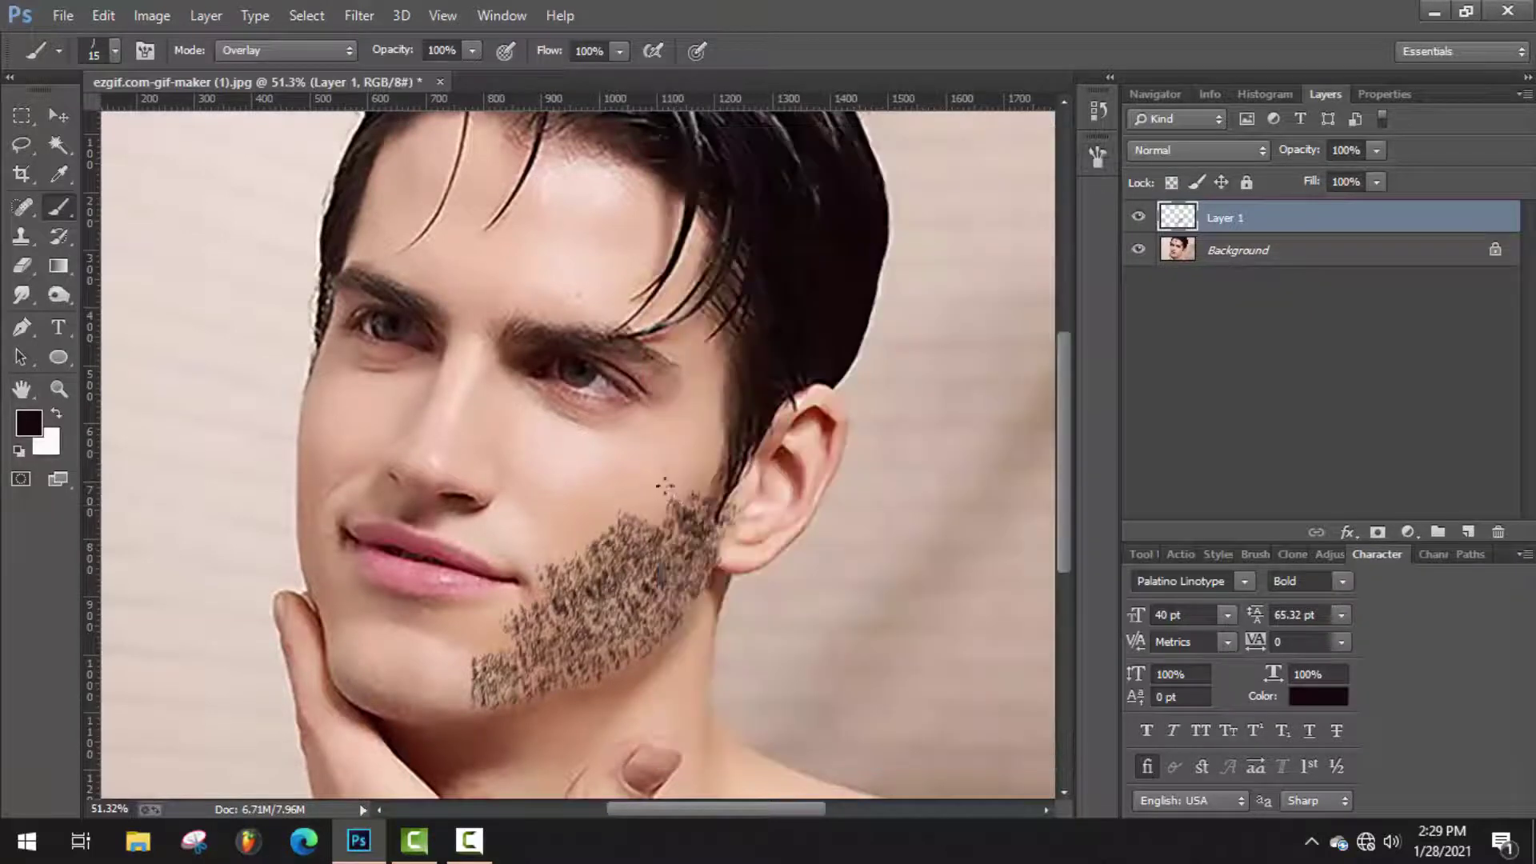
pyautogui.moveTo(665, 485)
pyautogui.mouseDown()
pyautogui.moveTo(598, 528)
pyautogui.moveTo(540, 660)
pyautogui.moveTo(448, 680)
pyautogui.moveTo(460, 632)
pyautogui.moveTo(538, 678)
pyautogui.moveTo(640, 577)
pyautogui.moveTo(688, 608)
pyautogui.moveTo(613, 678)
pyautogui.mouseUp()
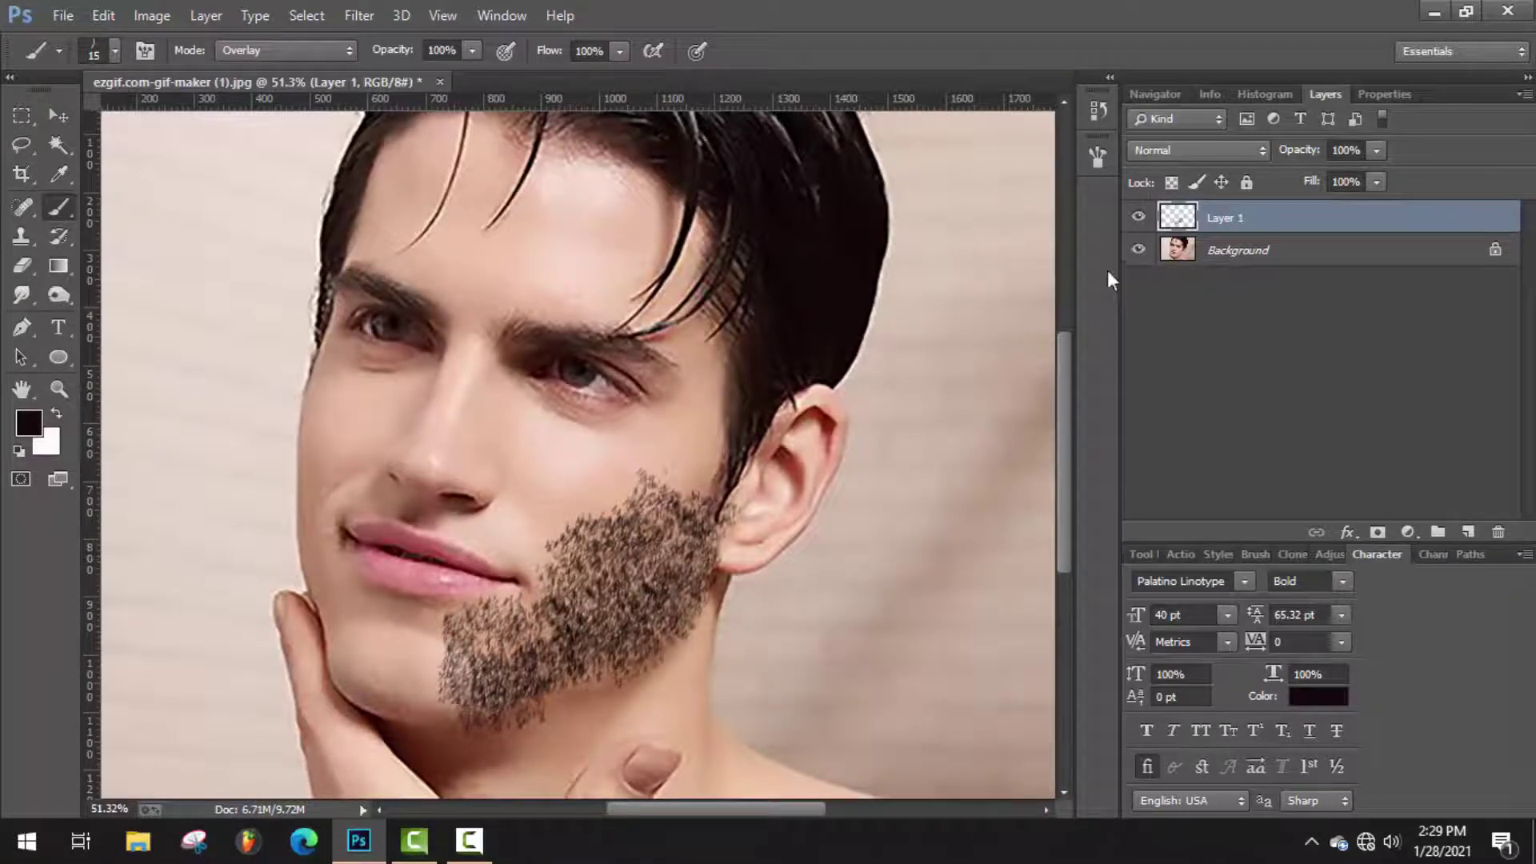
# - At a -164° brush angle, paint stubble from the lip corner down the chin and lower jaw
pyautogui.click(1099, 157)
pyautogui.moveTo(1016, 472); pyautogui.dragTo(1003, 443)
pyautogui.moveTo(310, 496)
pyautogui.mouseDown()
pyautogui.moveTo(331, 584)
pyautogui.moveTo(387, 652)
pyautogui.moveTo(440, 680)
pyautogui.mouseUp()
pyautogui.moveTo(333, 649); pyautogui.dragTo(428, 716)
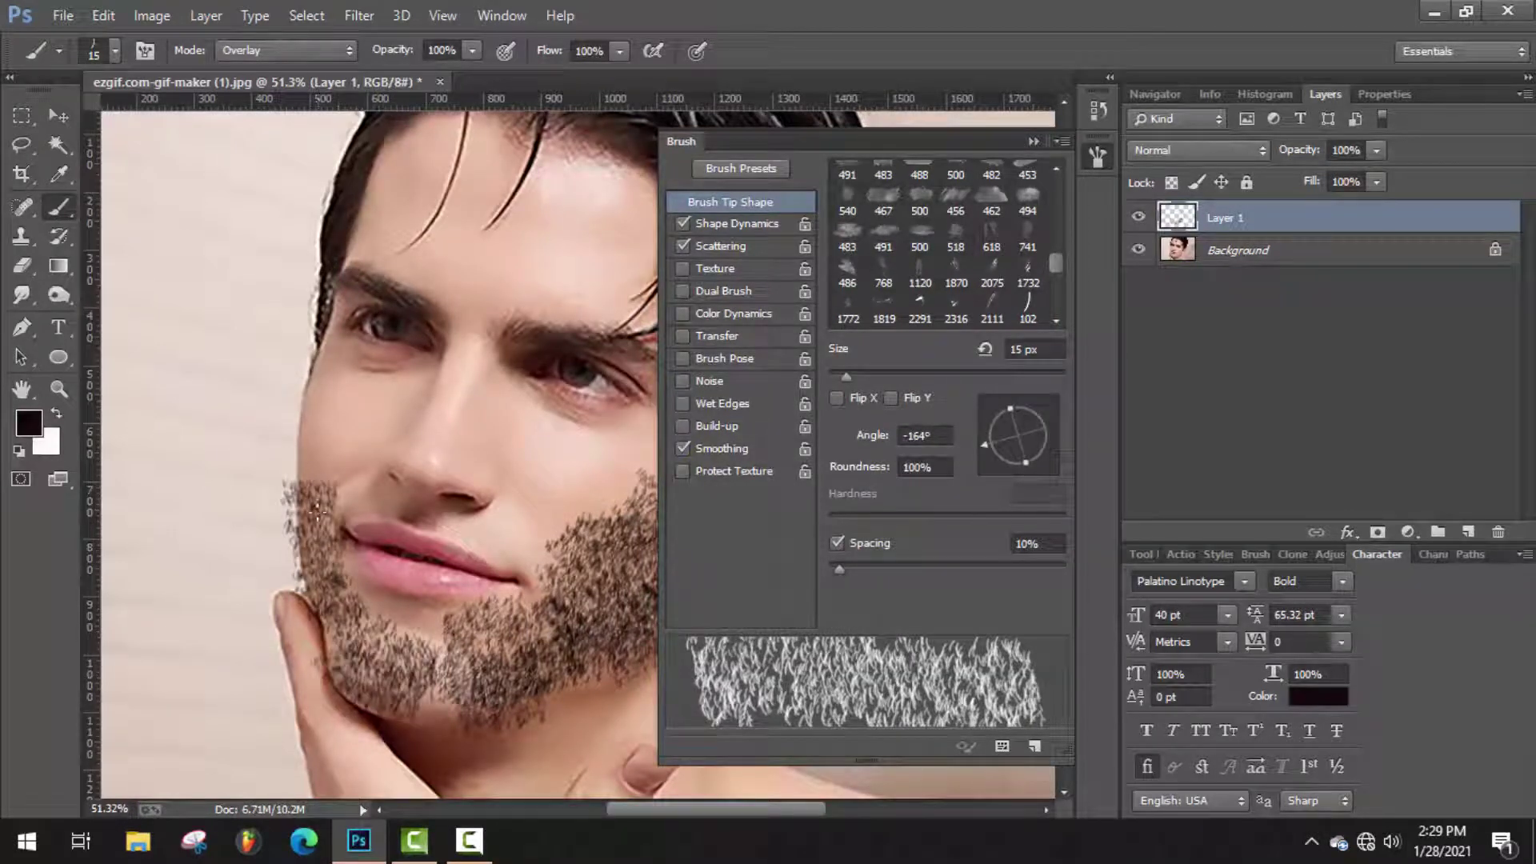
pyautogui.moveTo(311, 463); pyautogui.dragTo(372, 648)
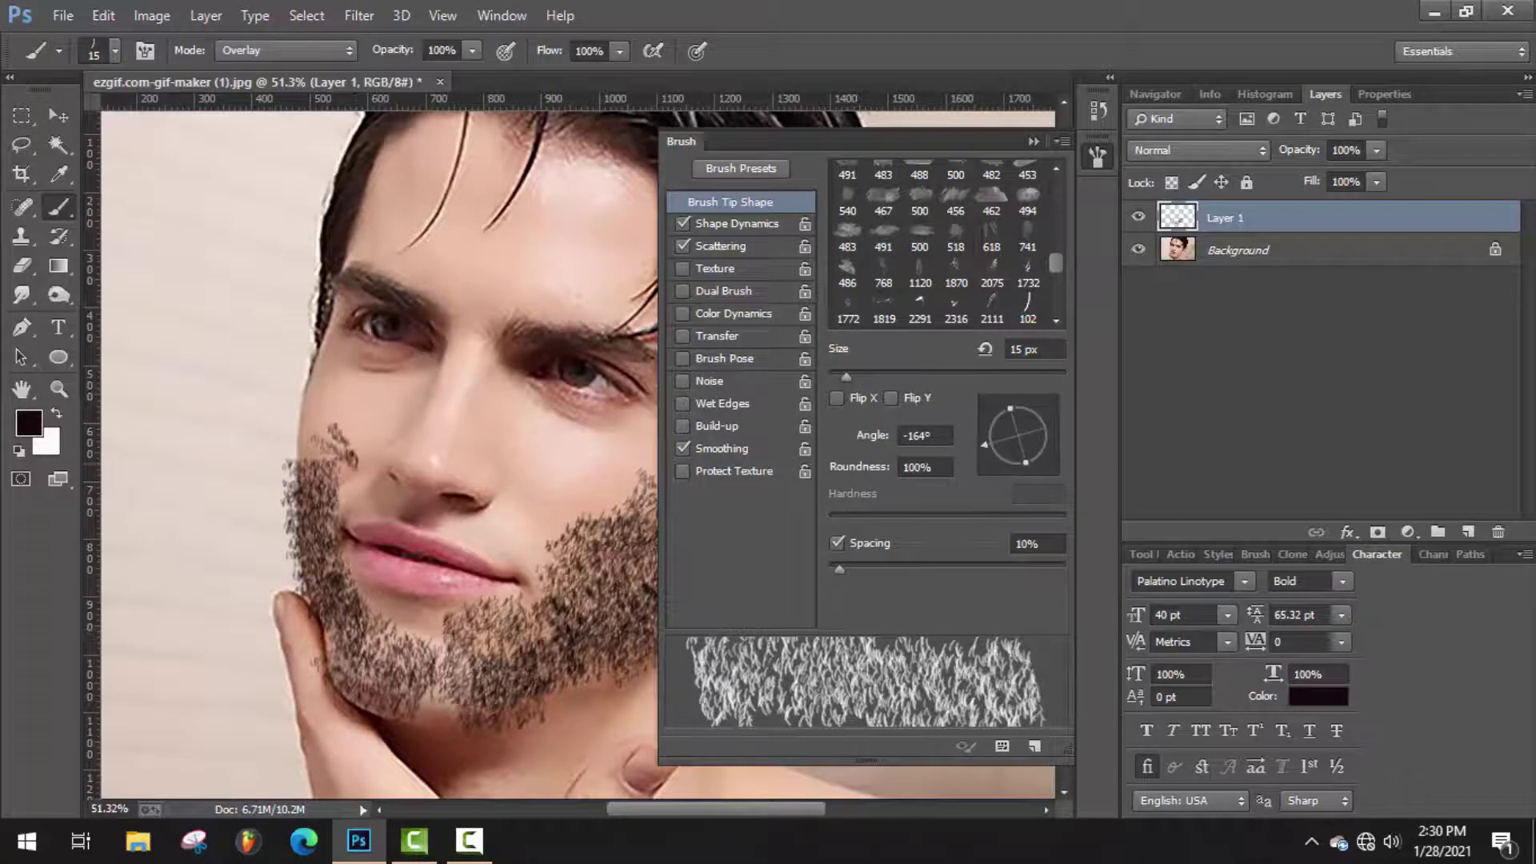
pyautogui.moveTo(344, 432); pyautogui.dragTo(298, 448)
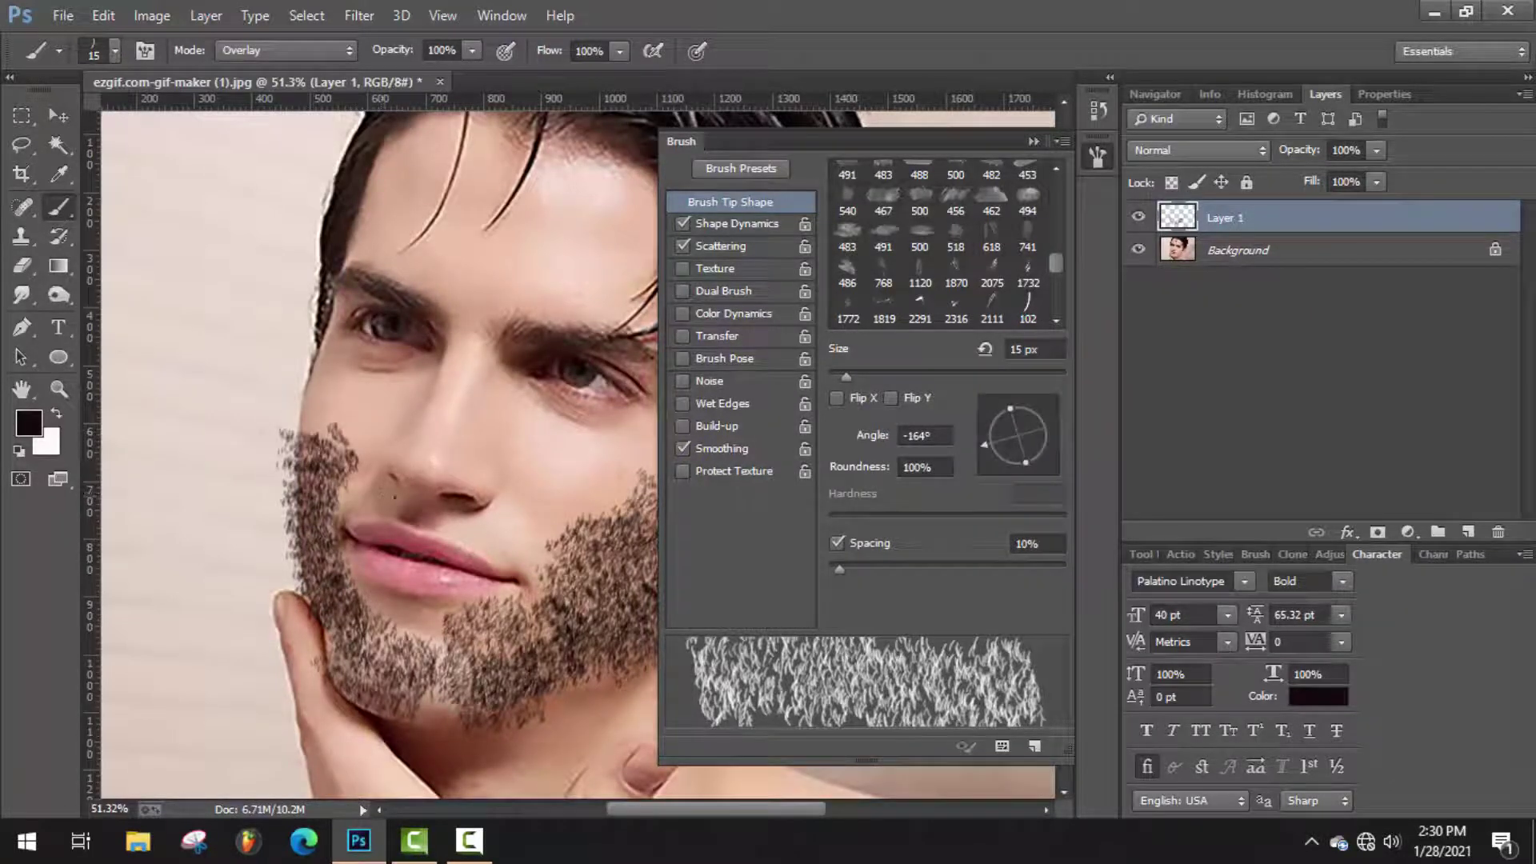
# - Paint moustache stubble across the upper lip and under the nose at 155° and -2° angles
pyautogui.moveTo(984, 443); pyautogui.dragTo(987, 422)
pyautogui.moveTo(404, 480)
pyautogui.mouseDown()
pyautogui.moveTo(348, 528)
pyautogui.moveTo(320, 489)
pyautogui.mouseUp()
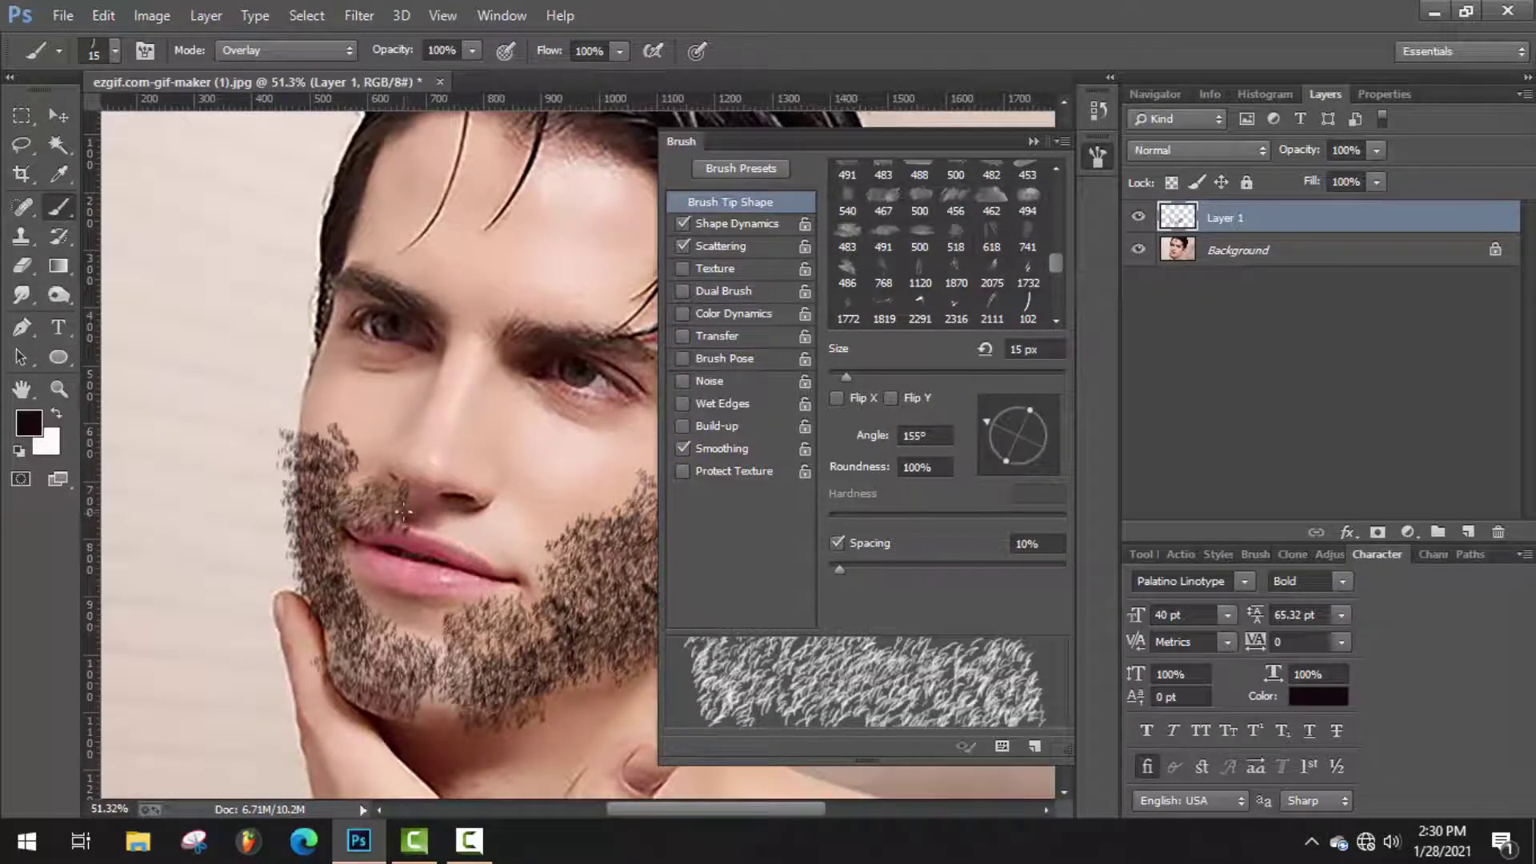
pyautogui.moveTo(404, 512); pyautogui.dragTo(336, 524)
pyautogui.moveTo(1034, 462); pyautogui.dragTo(1058, 435)
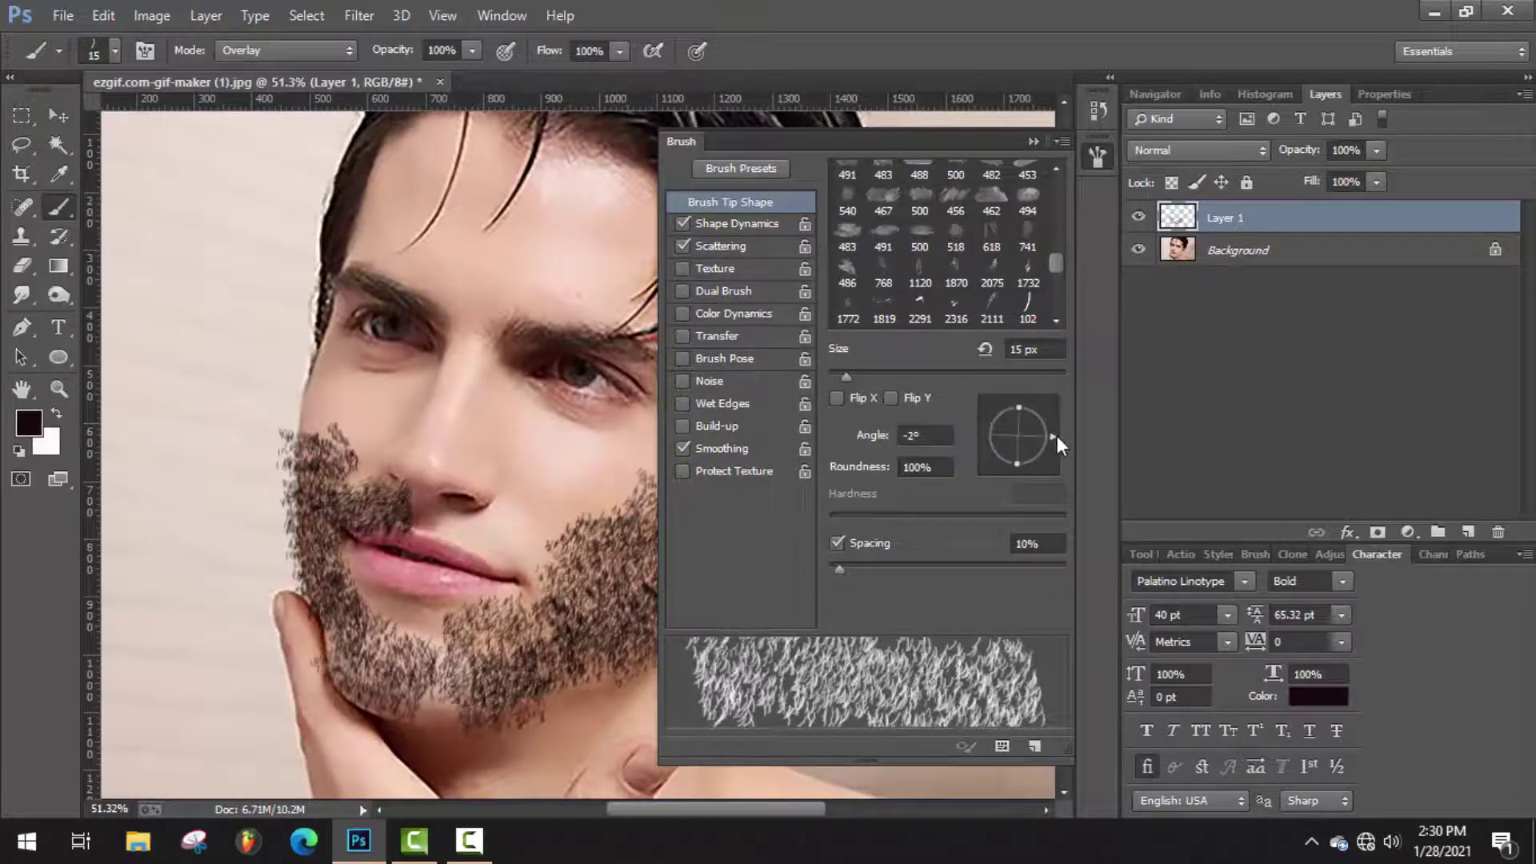
pyautogui.moveTo(456, 525)
pyautogui.mouseDown()
pyautogui.moveTo(552, 564)
pyautogui.moveTo(450, 554)
pyautogui.mouseUp()
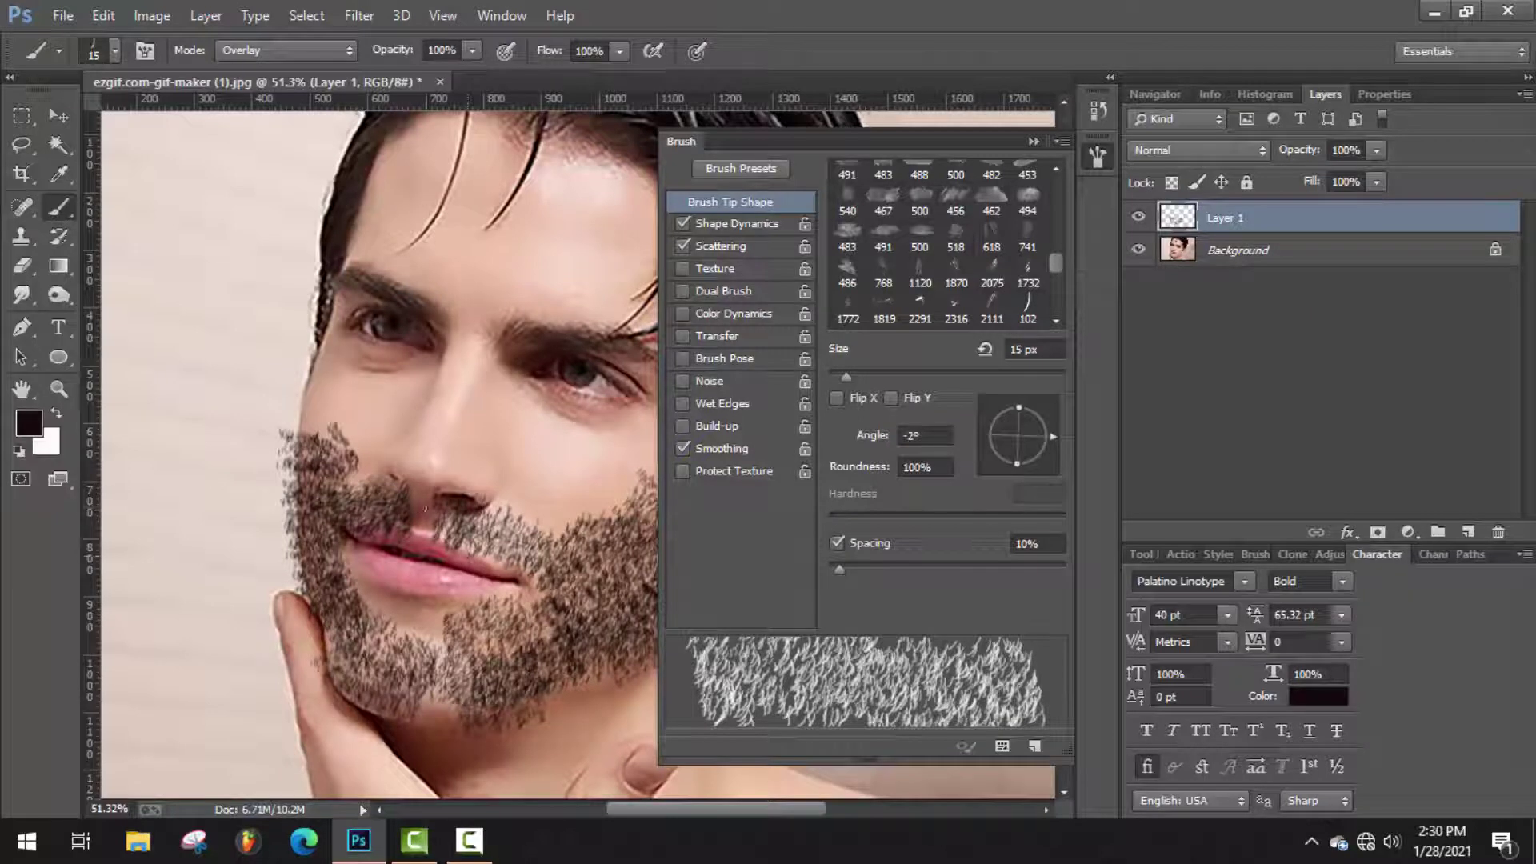
pyautogui.moveTo(425, 508); pyautogui.dragTo(439, 535)
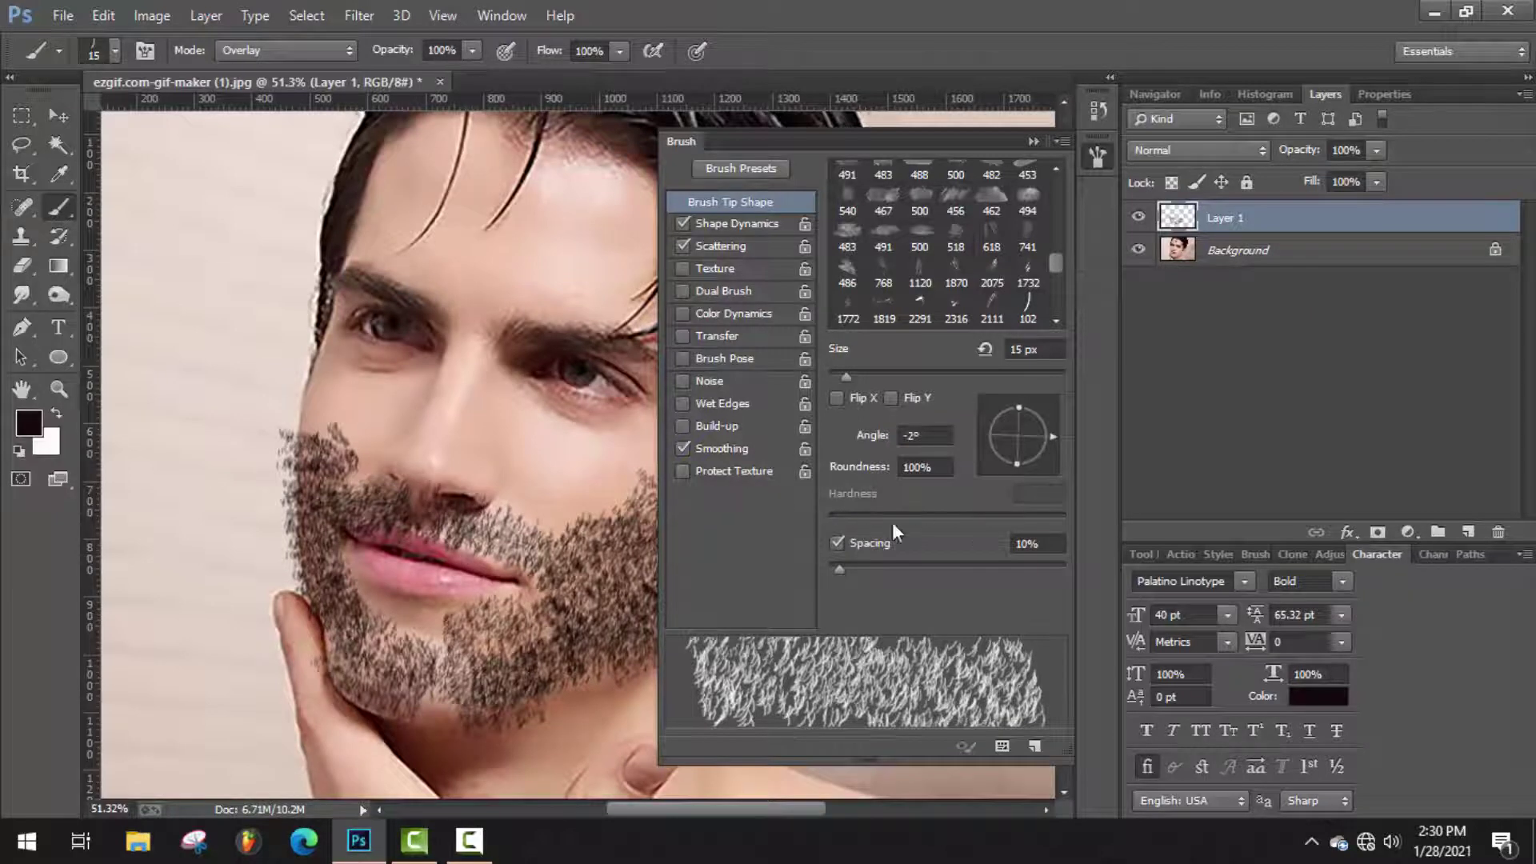
# - Densely fill the chin and lower jawline to the neck edge at -173° and -7° angles
pyautogui.click(1000, 439)
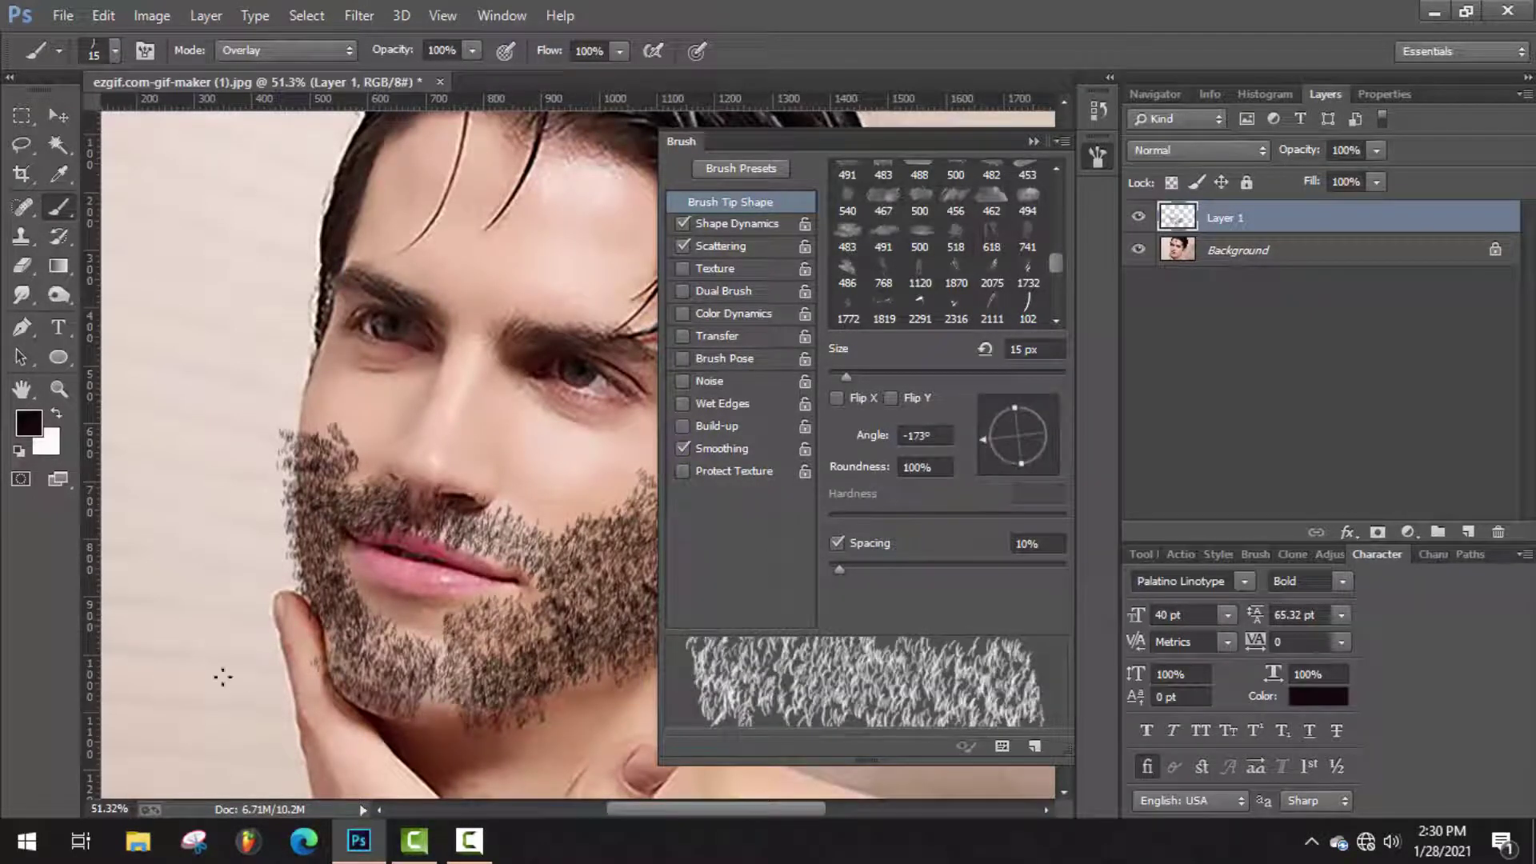
pyautogui.moveTo(364, 584)
pyautogui.mouseDown()
pyautogui.moveTo(418, 655)
pyautogui.moveTo(438, 620)
pyautogui.moveTo(437, 690)
pyautogui.moveTo(335, 567)
pyautogui.moveTo(360, 665)
pyautogui.moveTo(431, 707)
pyautogui.mouseUp()
pyautogui.moveTo(495, 659); pyautogui.dragTo(605, 583)
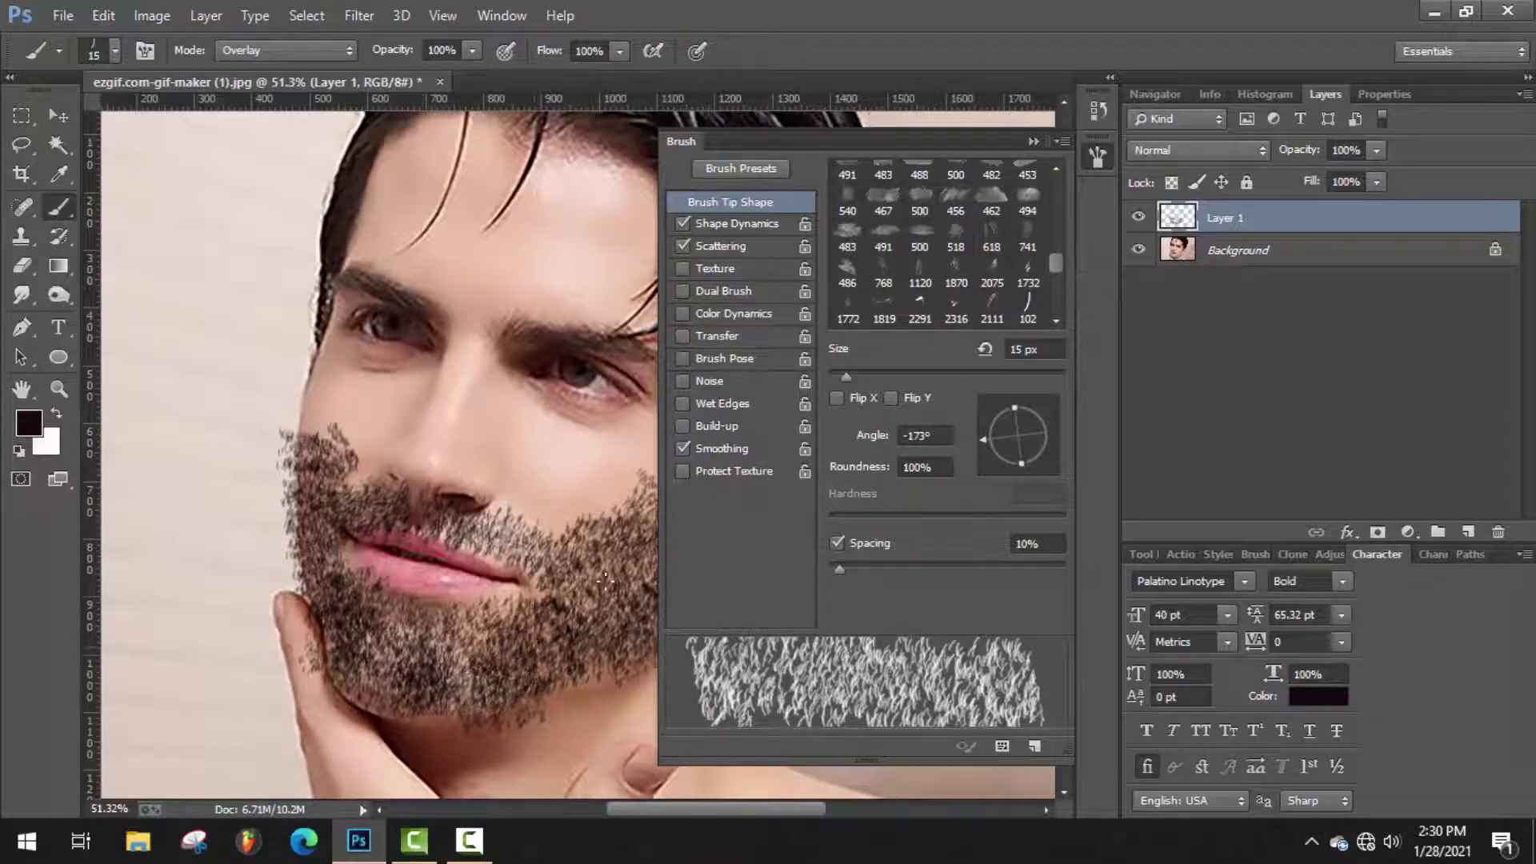
pyautogui.click(1096, 156)
pyautogui.click(1097, 156)
pyautogui.moveTo(1052, 440); pyautogui.dragTo(1048, 444)
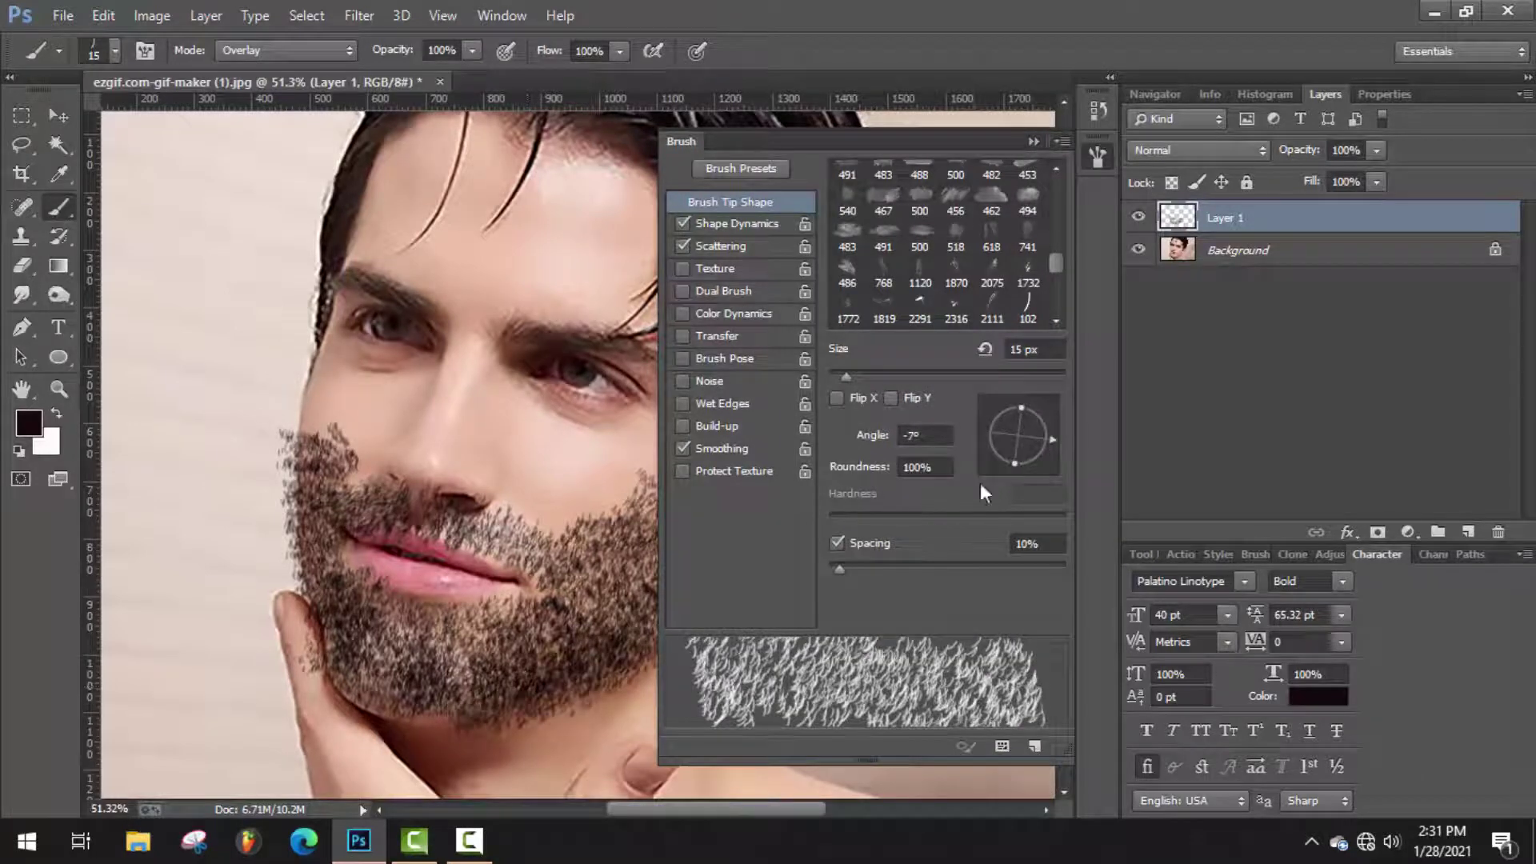
pyautogui.click(1098, 156)
pyautogui.moveTo(438, 720); pyautogui.dragTo(396, 738)
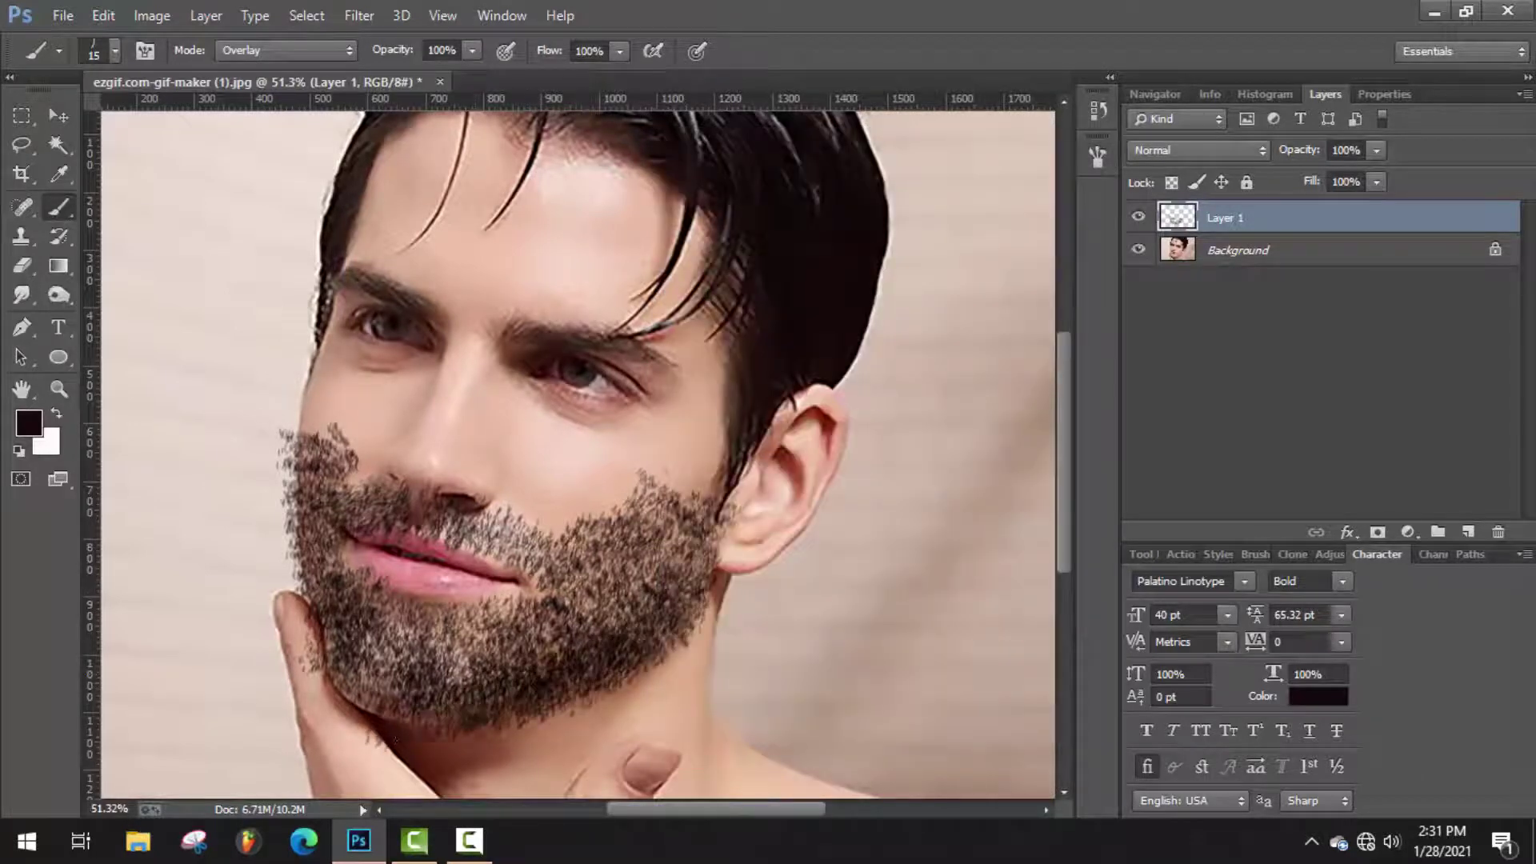
pyautogui.moveTo(700, 652); pyautogui.dragTo(467, 753)
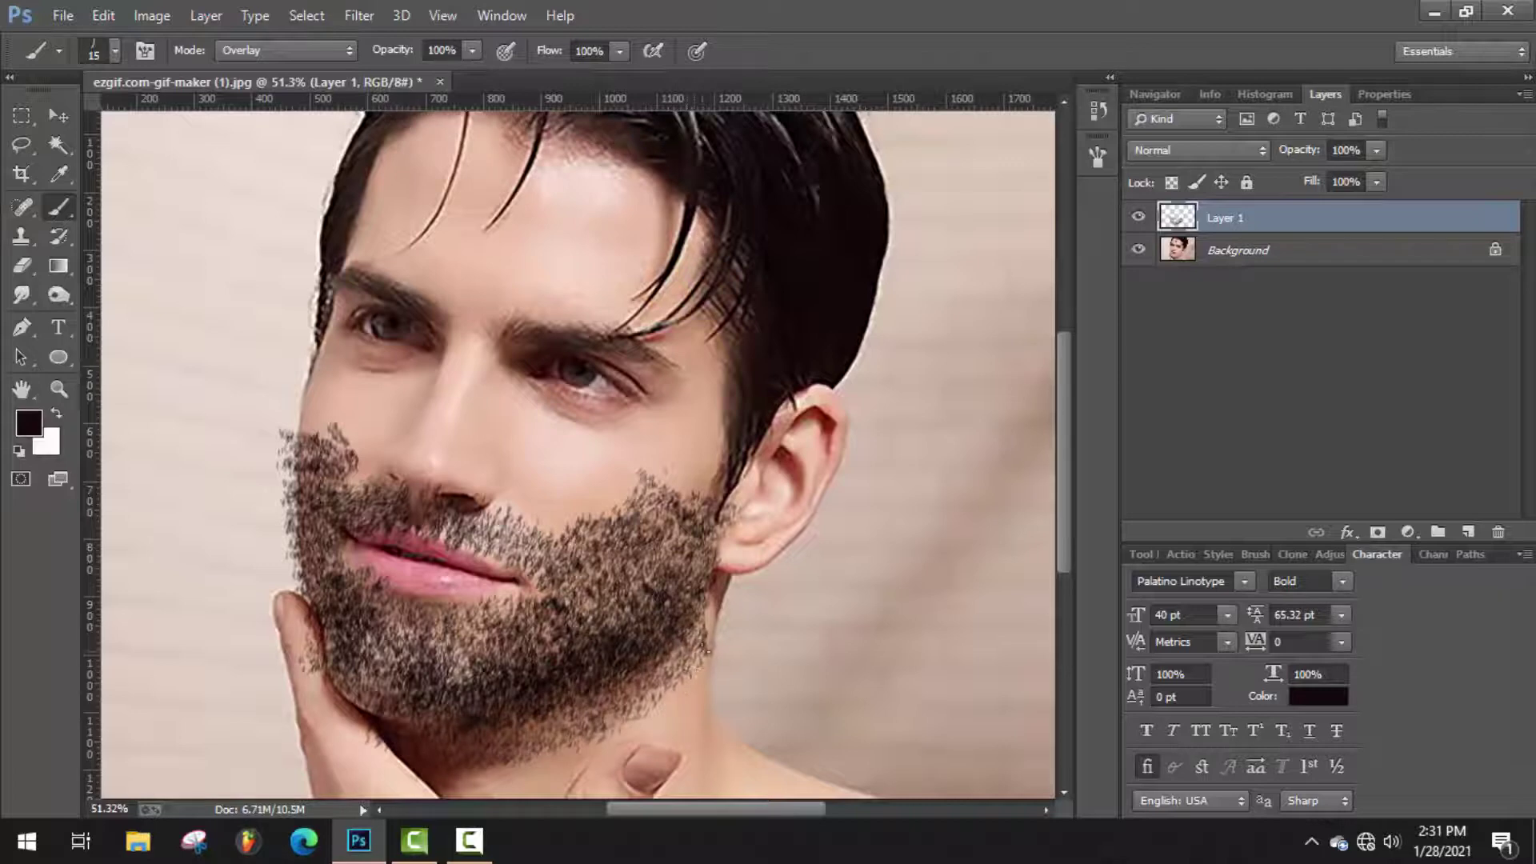
pyautogui.moveTo(616, 726)
pyautogui.mouseDown()
pyautogui.moveTo(683, 682)
pyautogui.moveTo(571, 703)
pyautogui.moveTo(336, 699)
pyautogui.mouseUp()
# - Set the brush angle to -150° and paint beard hair up the left cheek toward the sideburn
pyautogui.click(1098, 156)
pyautogui.moveTo(1035, 440)
pyautogui.mouseDown()
pyautogui.moveTo(991, 431)
pyautogui.moveTo(949, 466)
pyautogui.mouseUp()
pyautogui.moveTo(338, 680)
pyautogui.mouseDown()
pyautogui.moveTo(304, 488)
pyautogui.moveTo(296, 528)
pyautogui.moveTo(308, 468)
pyautogui.moveTo(336, 596)
pyautogui.mouseUp()
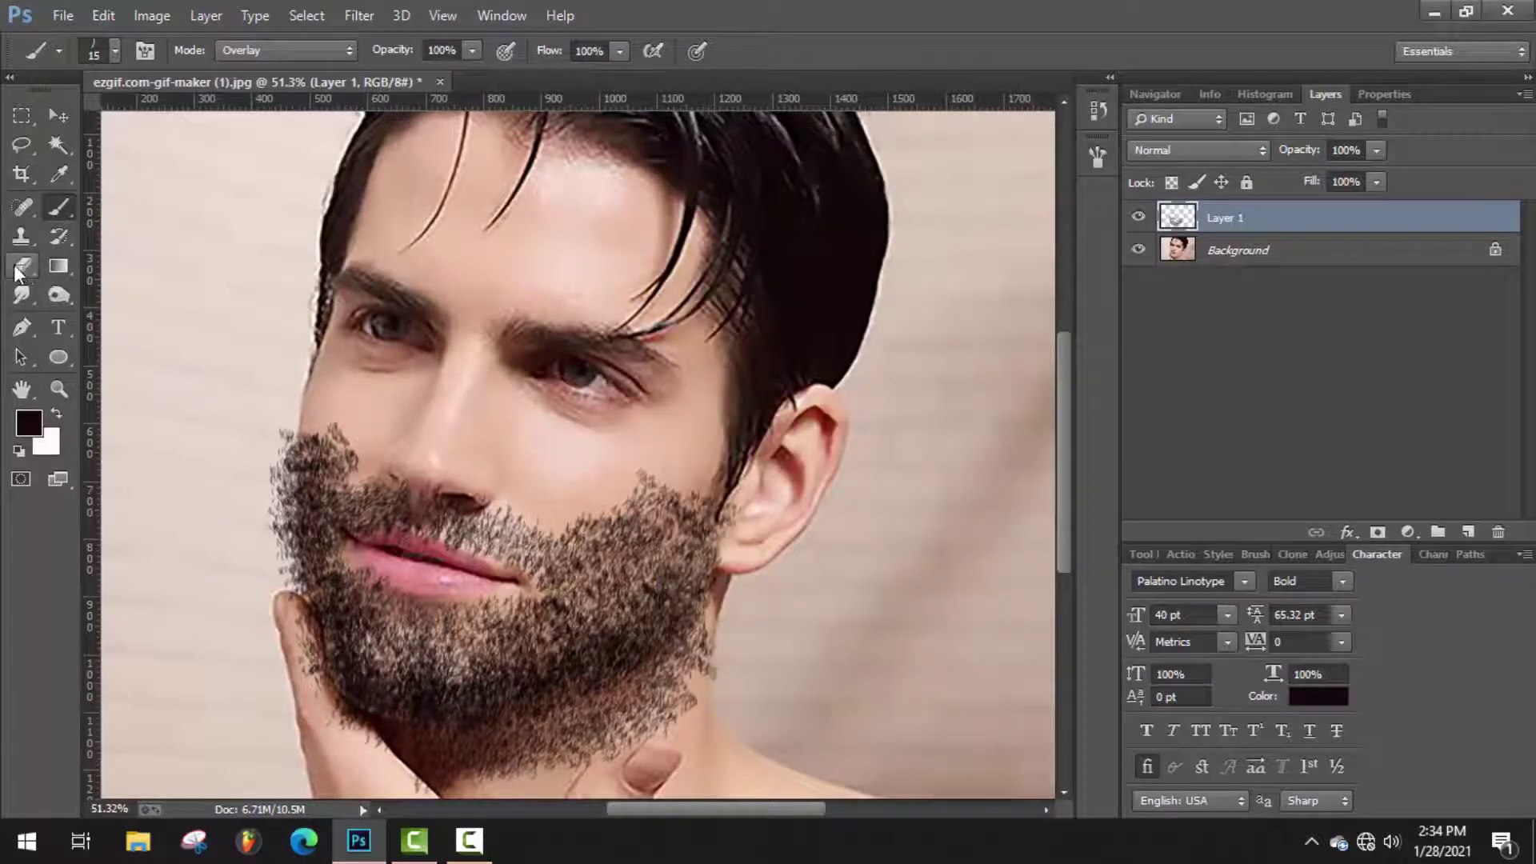
# - Switch to the Eraser tool and set its opacity to 100%
pyautogui.click(18, 266)
pyautogui.click(22, 265)
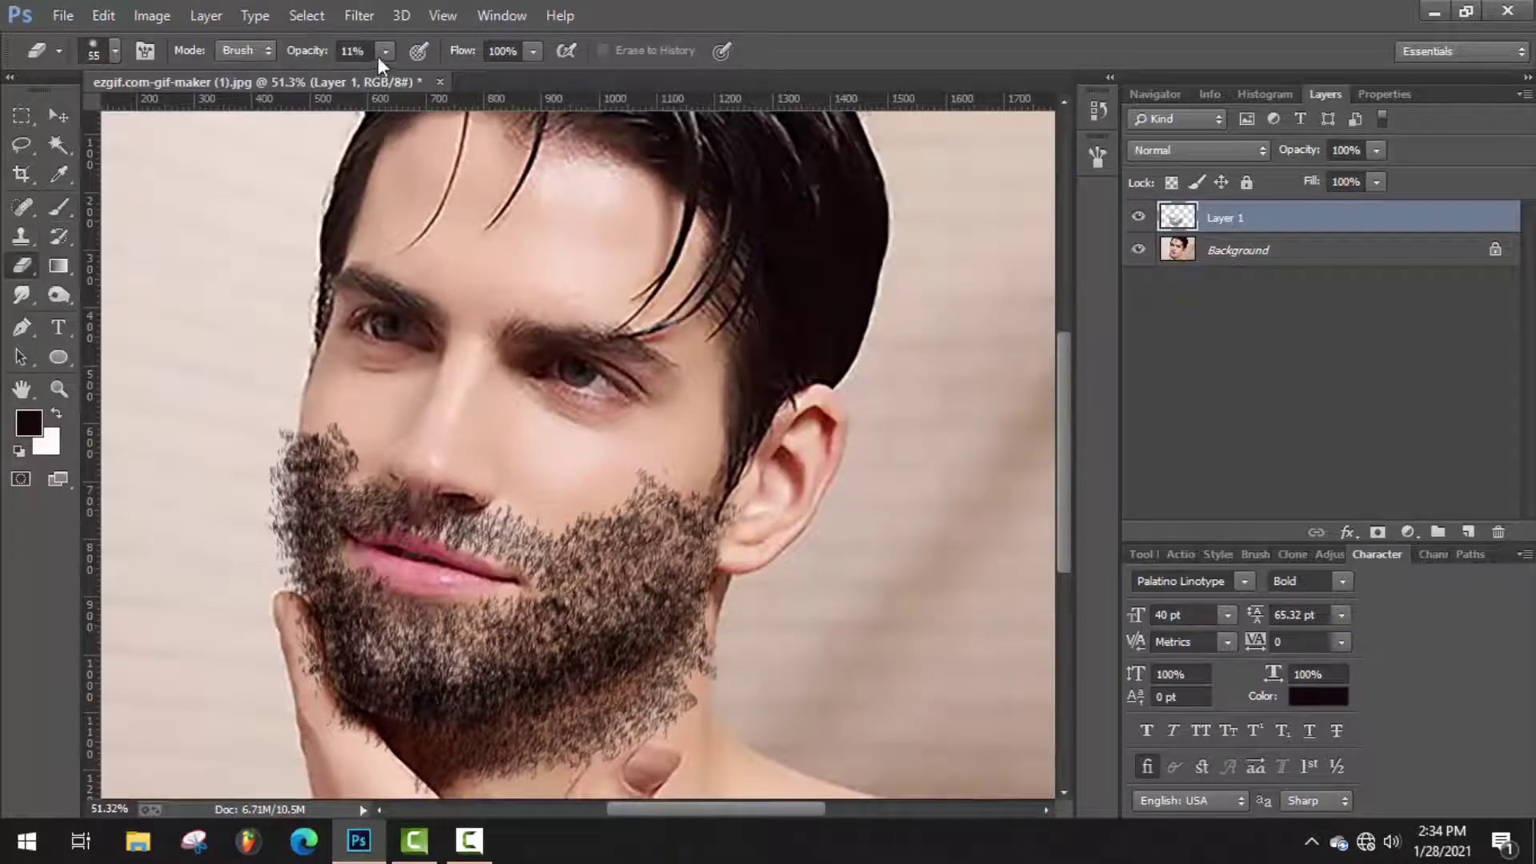
pyautogui.rightClick(254, 280)
pyautogui.click(385, 51)
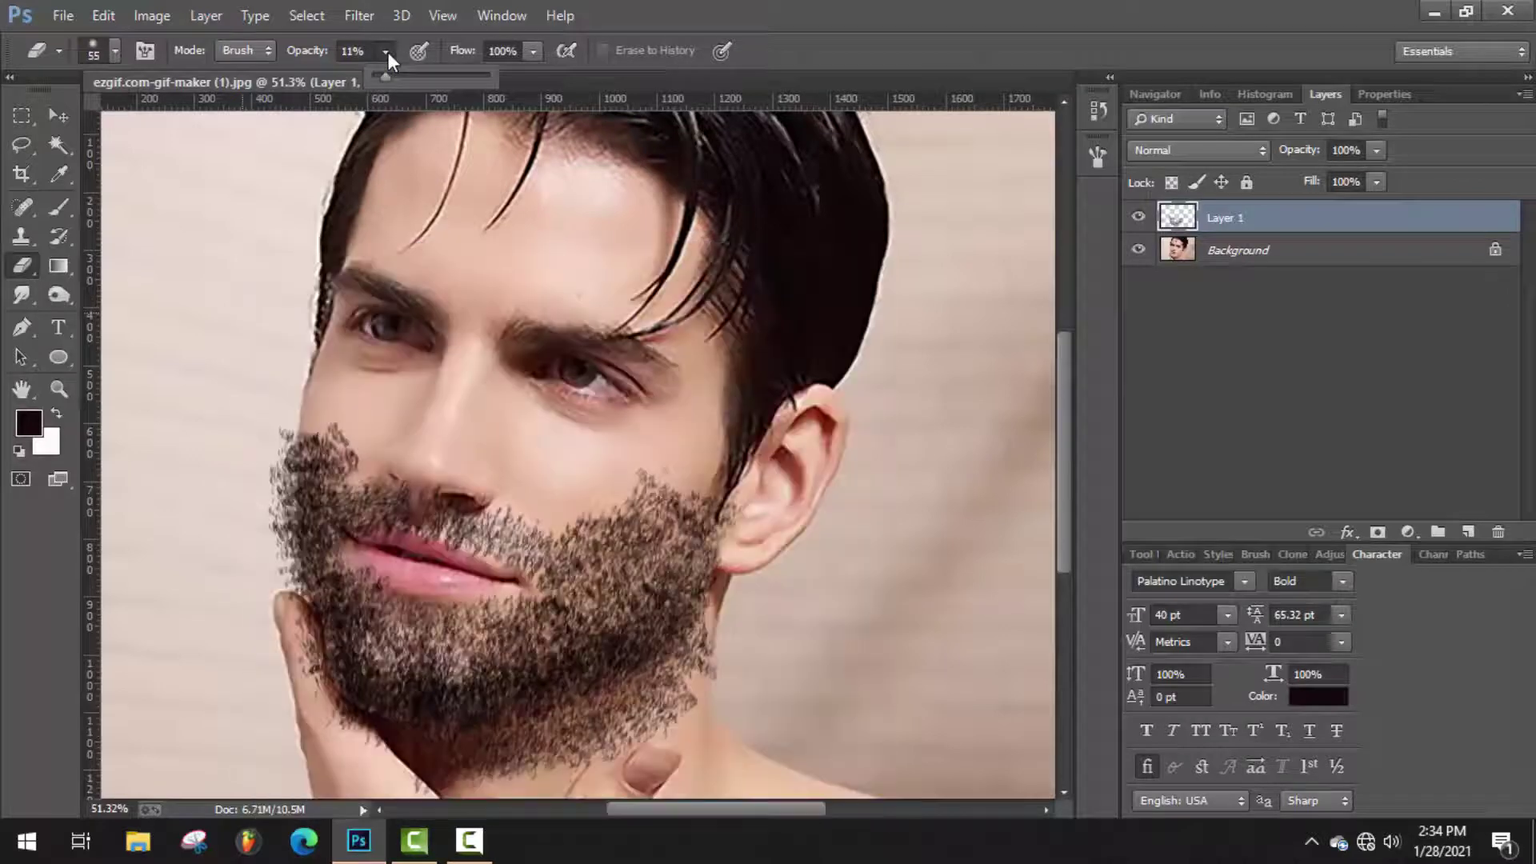
pyautogui.moveTo(386, 77); pyautogui.dragTo(488, 77)
# - Erase stray beard strokes on the ear, the left cheek edge and below the nostril
pyautogui.moveTo(742, 506)
pyautogui.mouseDown()
pyautogui.moveTo(710, 676)
pyautogui.moveTo(712, 642)
pyautogui.moveTo(735, 664)
pyautogui.moveTo(719, 706)
pyautogui.moveTo(611, 767)
pyautogui.moveTo(629, 748)
pyautogui.moveTo(420, 790)
pyautogui.moveTo(324, 714)
pyautogui.moveTo(357, 741)
pyautogui.moveTo(302, 624)
pyautogui.moveTo(301, 668)
pyautogui.mouseUp()
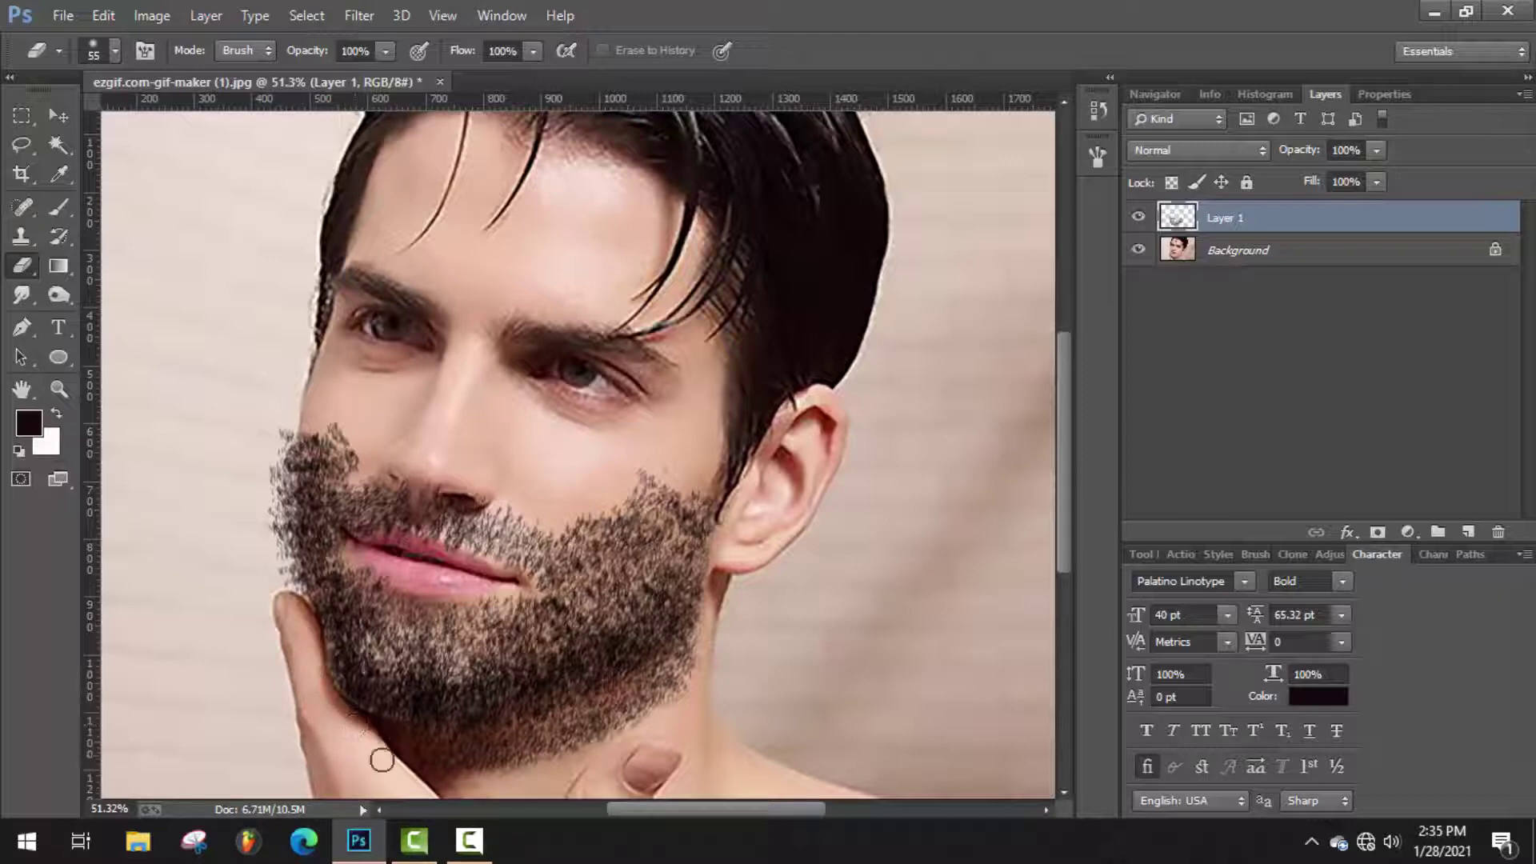
pyautogui.moveTo(296, 604)
pyautogui.mouseDown()
pyautogui.moveTo(285, 428)
pyautogui.moveTo(278, 503)
pyautogui.mouseUp()
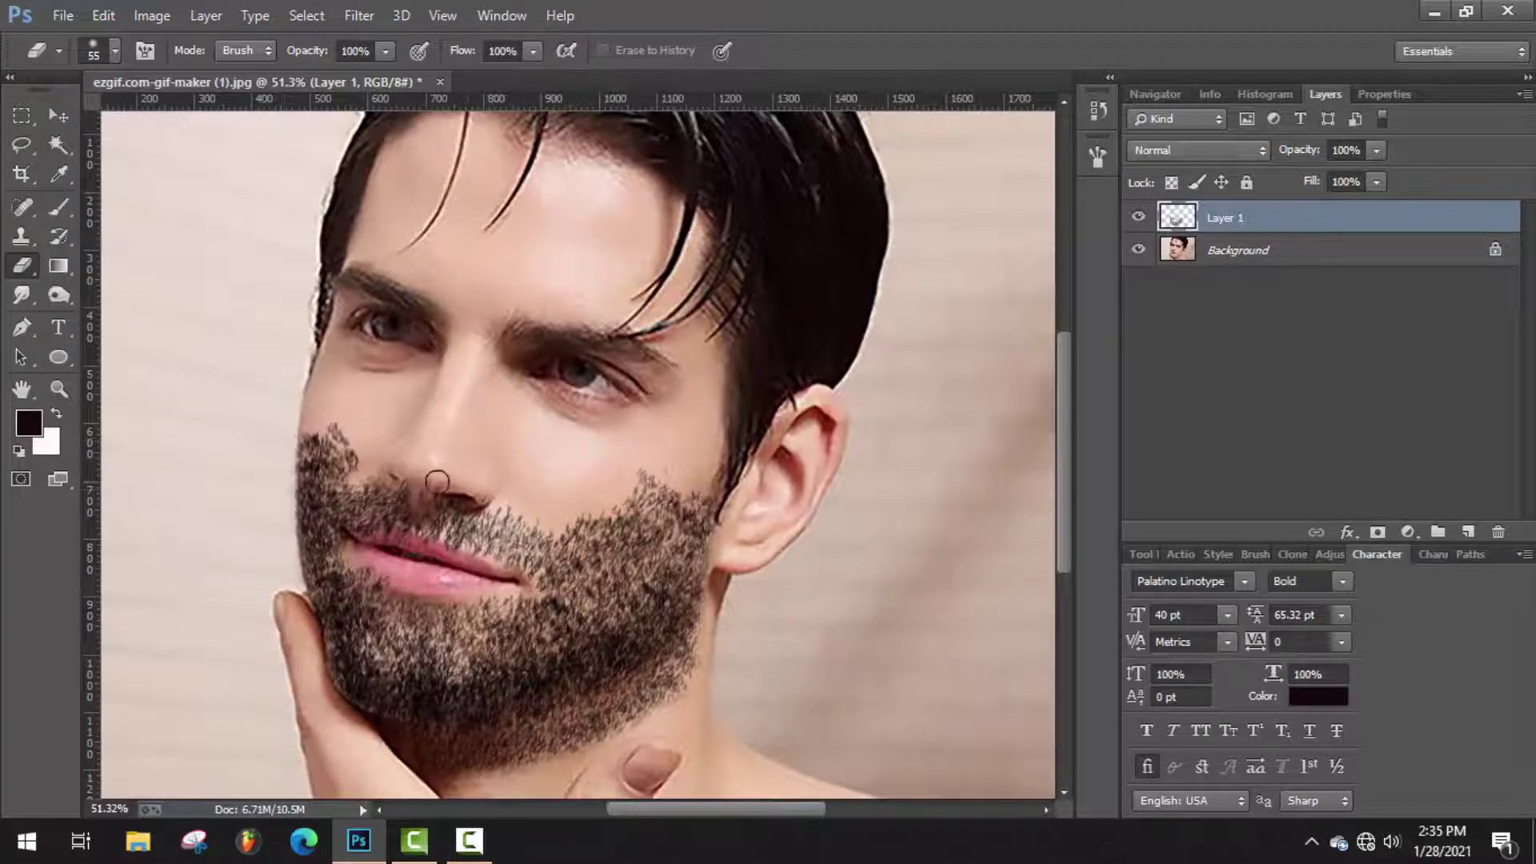
pyautogui.moveTo(477, 500); pyautogui.dragTo(535, 525)
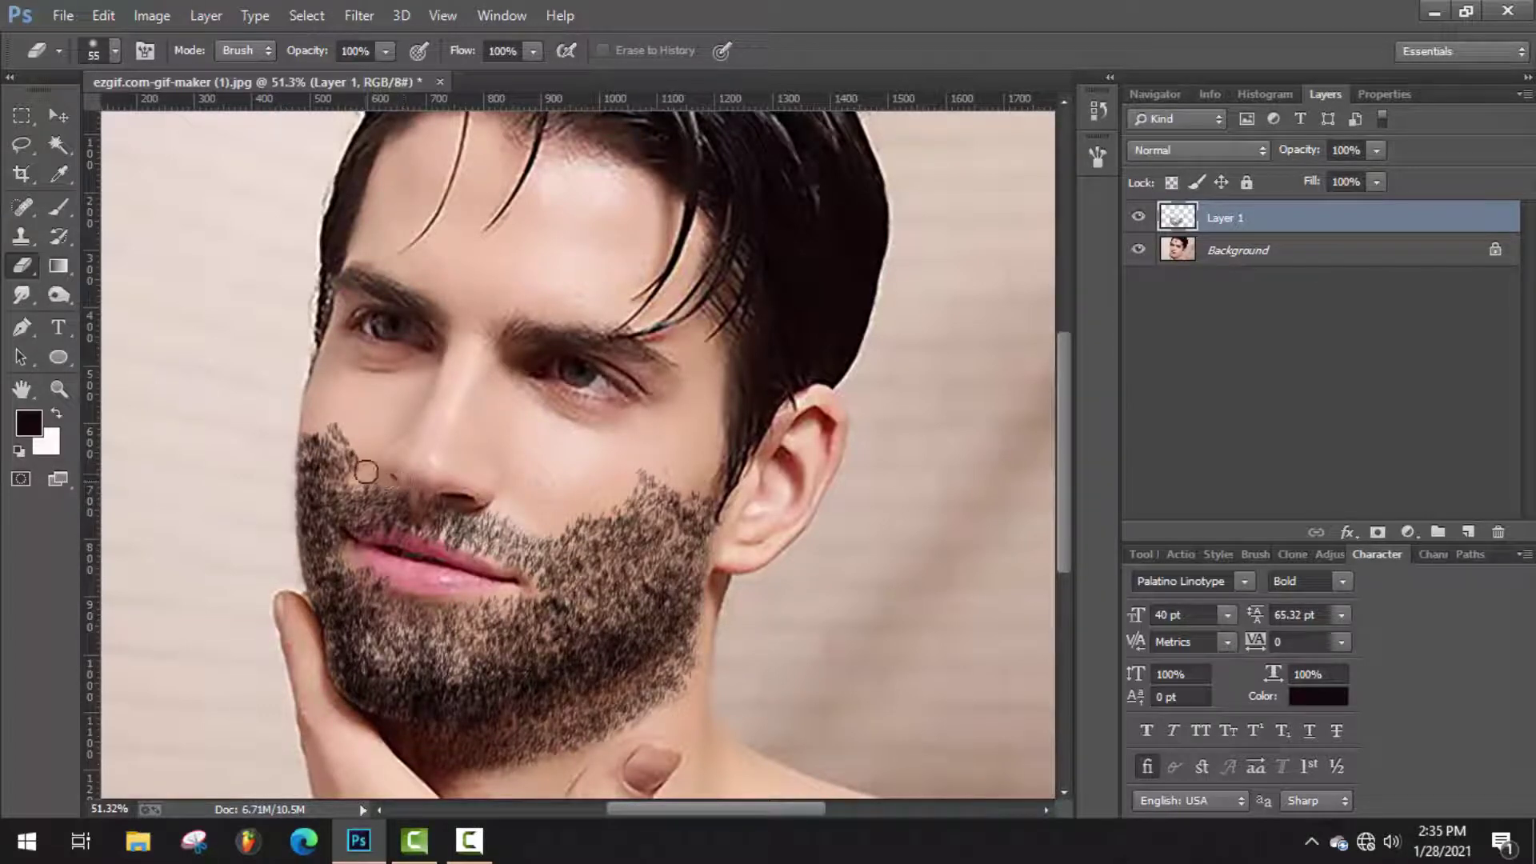
pyautogui.moveTo(367, 472); pyautogui.dragTo(369, 444)
# - Clean stray hairs off the moustache edge, upper lip, lip corner and lower lip
pyautogui.moveTo(444, 499)
pyautogui.mouseDown()
pyautogui.moveTo(353, 475)
pyautogui.moveTo(541, 526)
pyautogui.mouseUp()
pyautogui.moveTo(420, 548); pyautogui.dragTo(371, 549)
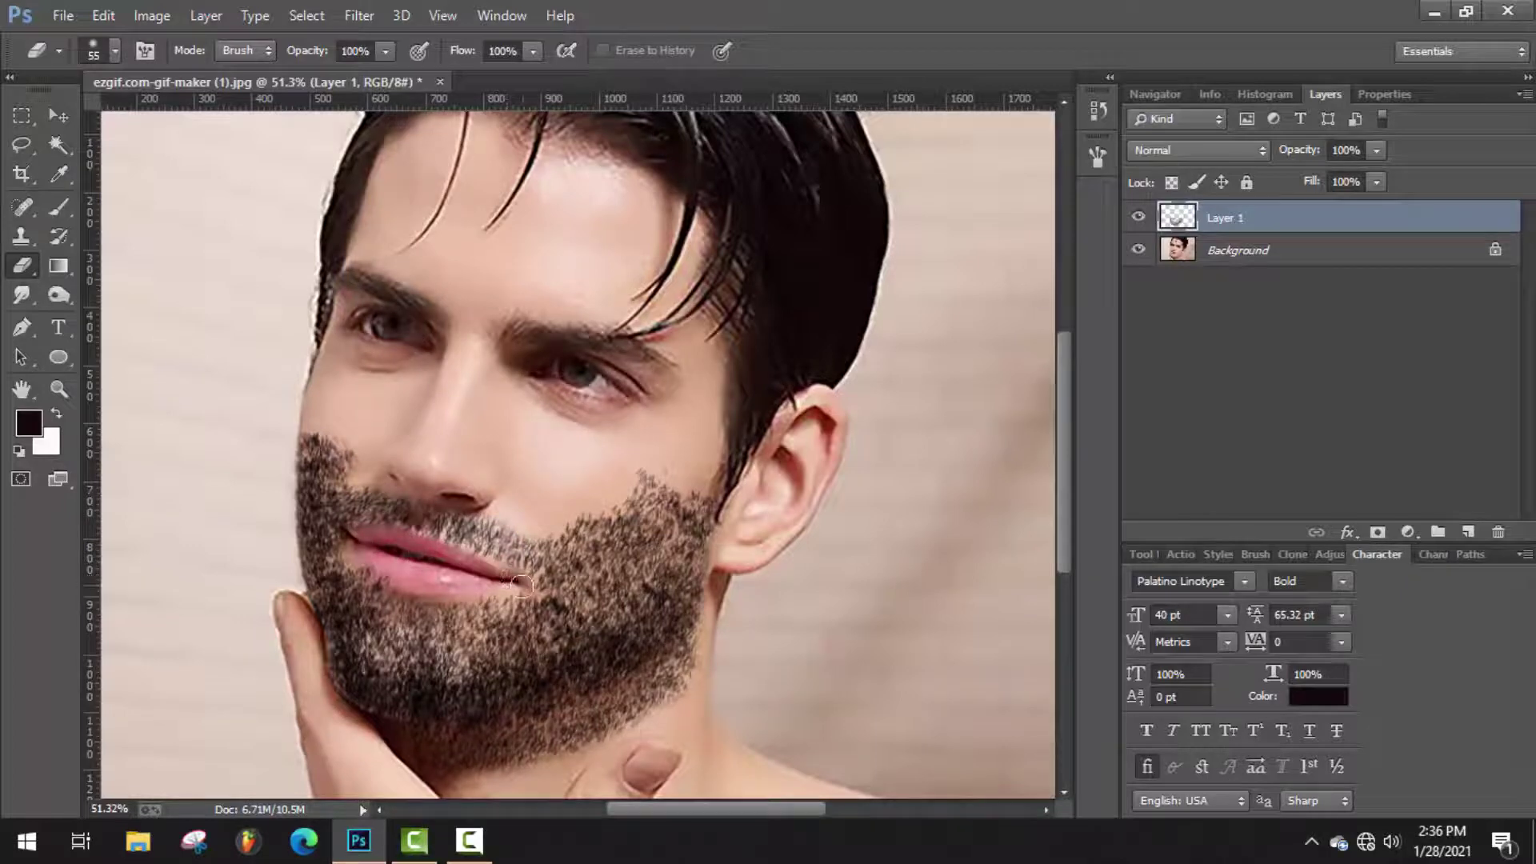
pyautogui.moveTo(521, 586)
pyautogui.mouseDown()
pyautogui.moveTo(429, 587)
pyautogui.moveTo(370, 564)
pyautogui.moveTo(420, 590)
pyautogui.moveTo(356, 545)
pyautogui.mouseUp()
pyautogui.moveTo(470, 599); pyautogui.dragTo(477, 605)
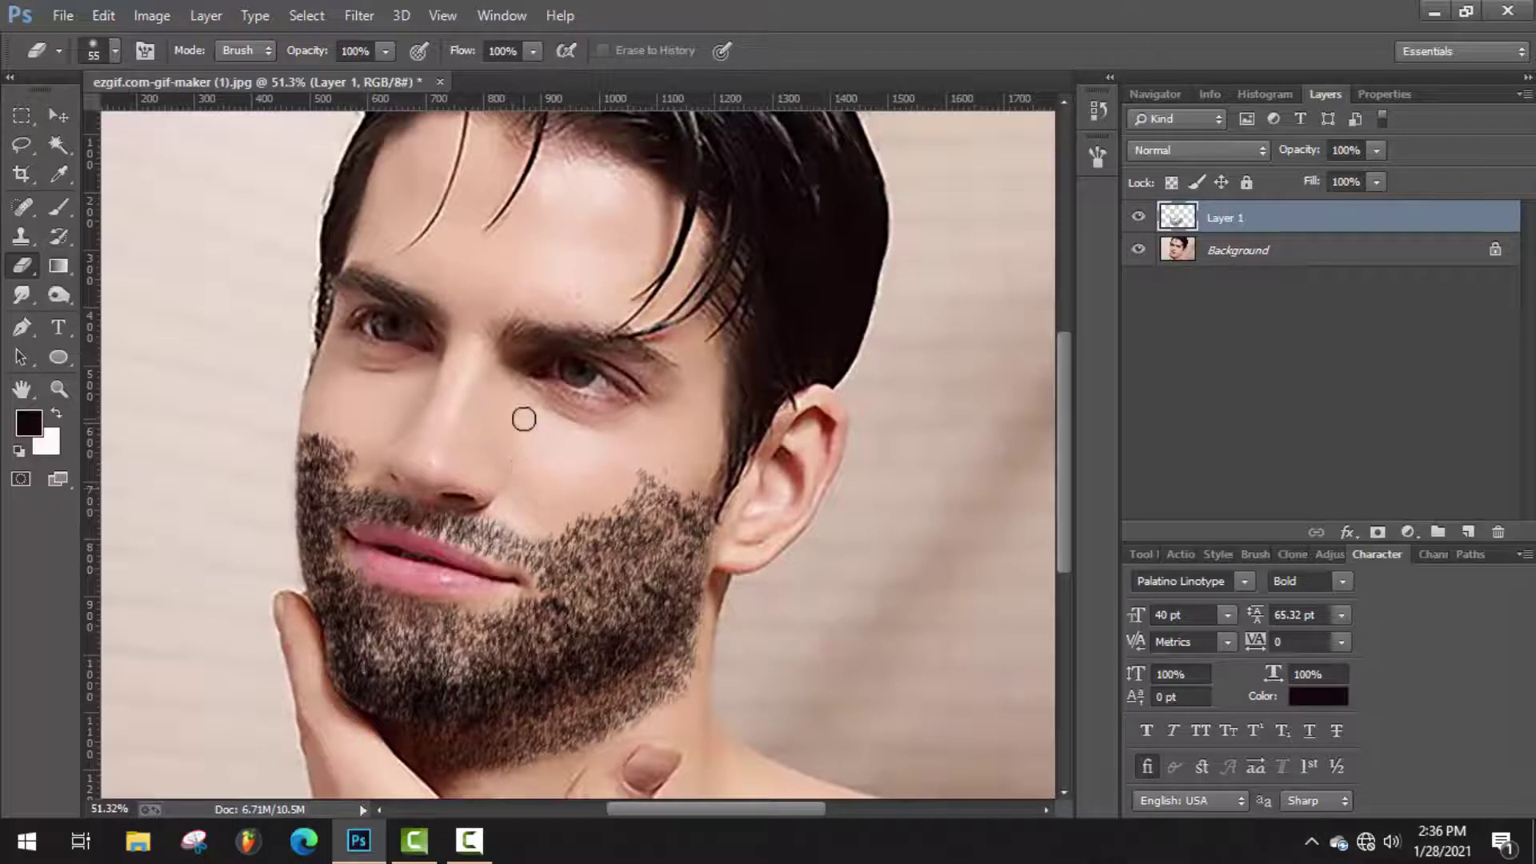
# - Set the eraser to 22% opacity and 80 px size
pyautogui.click(380, 53)
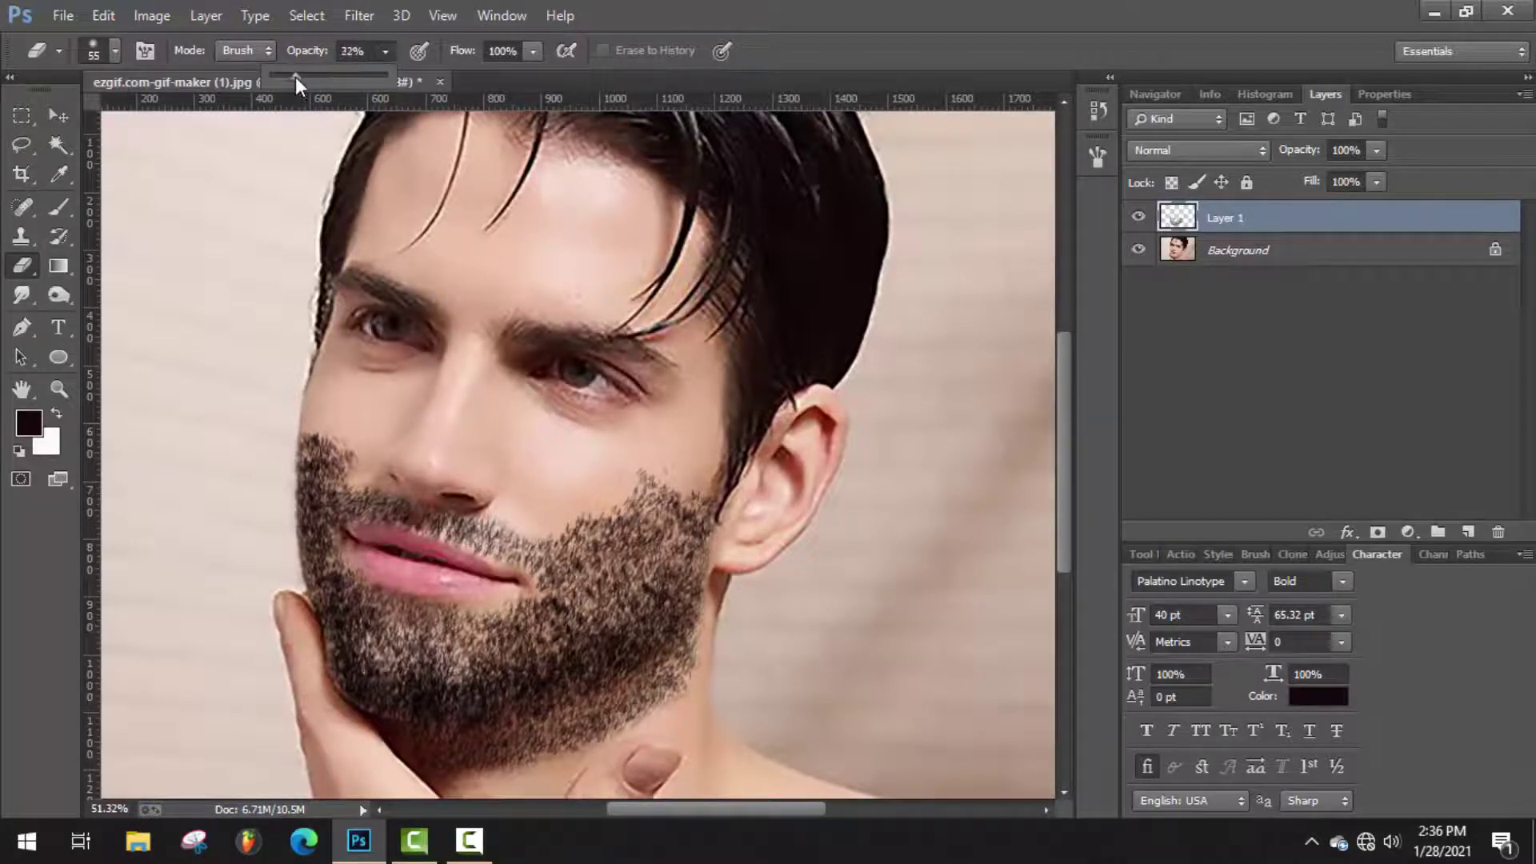
pyautogui.rightClick(640, 455)
pyautogui.press('Return')
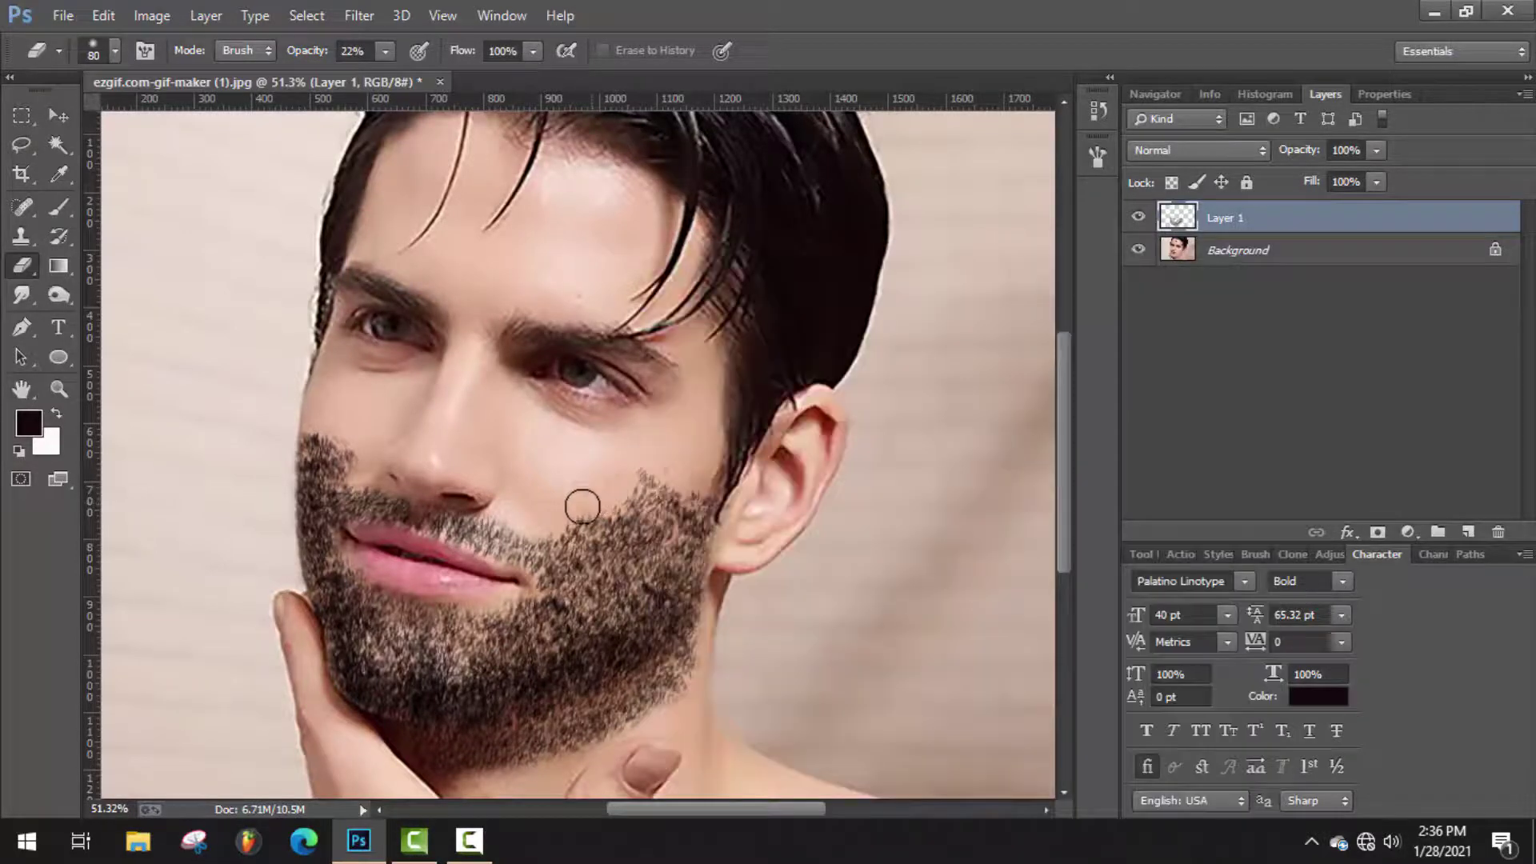
# - Lightly erase along the beard's upper cheek edge, then zoom to check the blend
pyautogui.moveTo(657, 475)
pyautogui.mouseDown()
pyautogui.moveTo(626, 497)
pyautogui.moveTo(661, 472)
pyautogui.moveTo(647, 488)
pyautogui.moveTo(684, 492)
pyautogui.moveTo(644, 500)
pyautogui.moveTo(641, 476)
pyautogui.moveTo(660, 495)
pyautogui.moveTo(595, 525)
pyautogui.moveTo(637, 520)
pyautogui.moveTo(586, 526)
pyautogui.moveTo(667, 495)
pyautogui.moveTo(547, 536)
pyautogui.moveTo(645, 524)
pyautogui.moveTo(702, 494)
pyautogui.moveTo(634, 508)
pyautogui.moveTo(718, 499)
pyautogui.moveTo(583, 528)
pyautogui.moveTo(601, 505)
pyautogui.moveTo(669, 521)
pyautogui.moveTo(588, 551)
pyautogui.moveTo(740, 585)
pyautogui.moveTo(356, 507)
pyautogui.moveTo(351, 461)
pyautogui.moveTo(330, 447)
pyautogui.moveTo(360, 441)
pyautogui.moveTo(308, 443)
pyautogui.moveTo(332, 470)
pyautogui.moveTo(346, 465)
pyautogui.moveTo(308, 437)
pyautogui.moveTo(356, 449)
pyautogui.mouseUp()
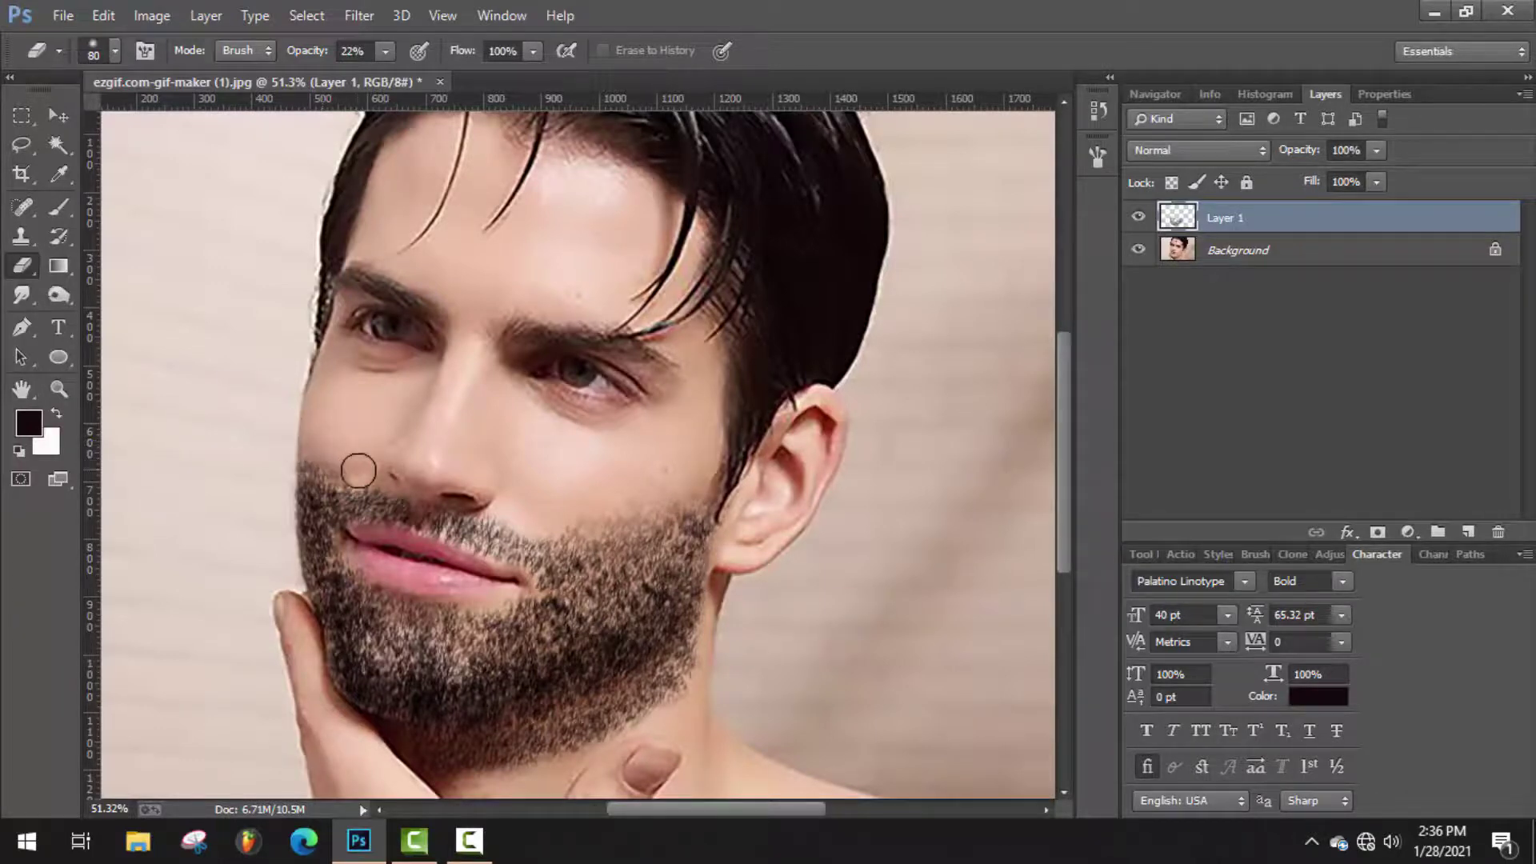
pyautogui.scroll(-1, 566, 612)
pyautogui.scroll(1, 566, 612)
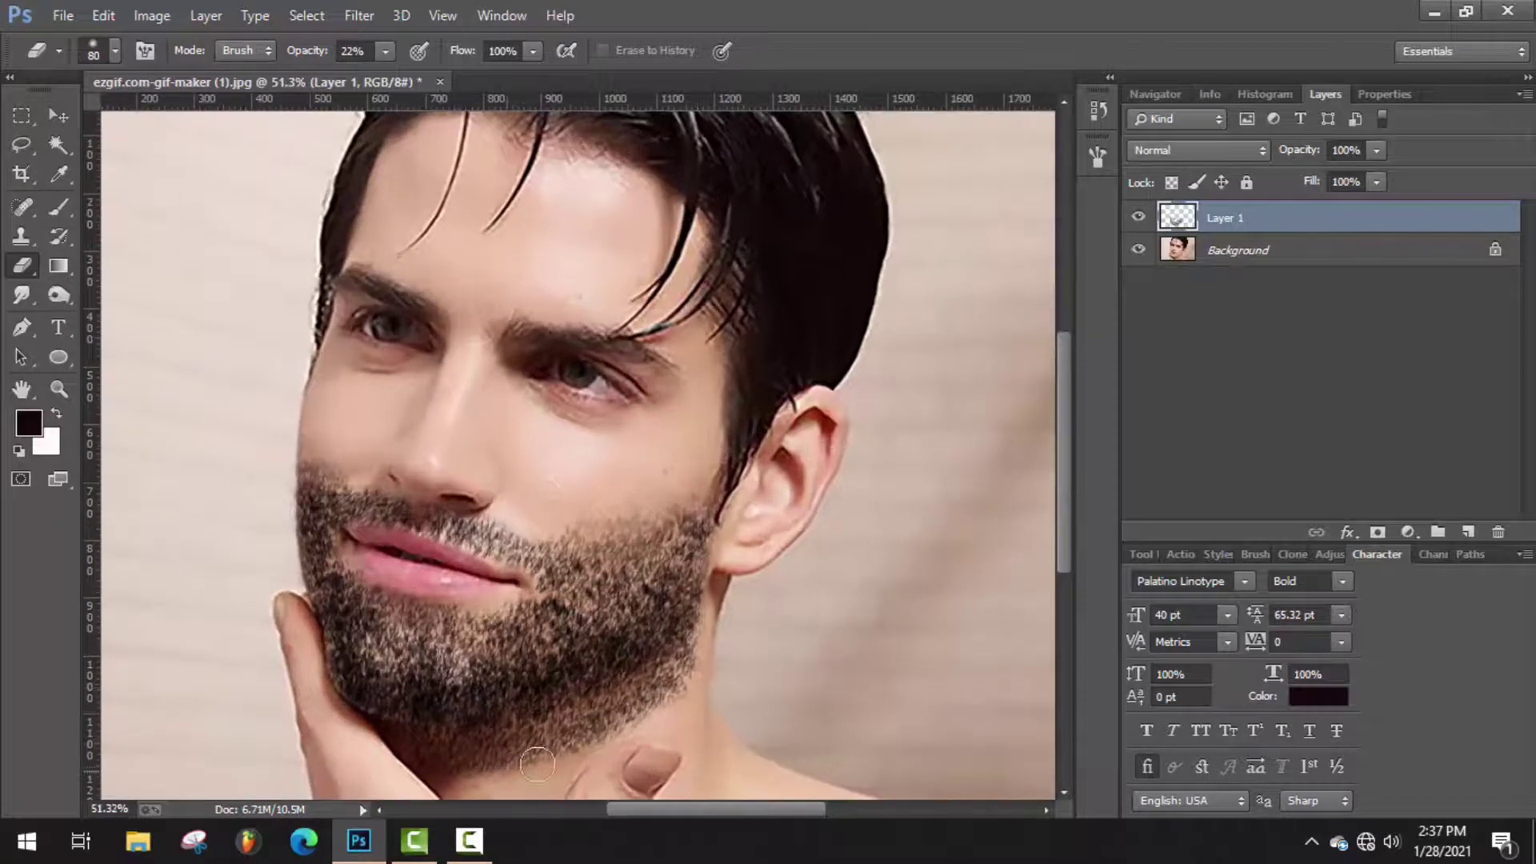
pyautogui.scroll(-4, 564, 756)
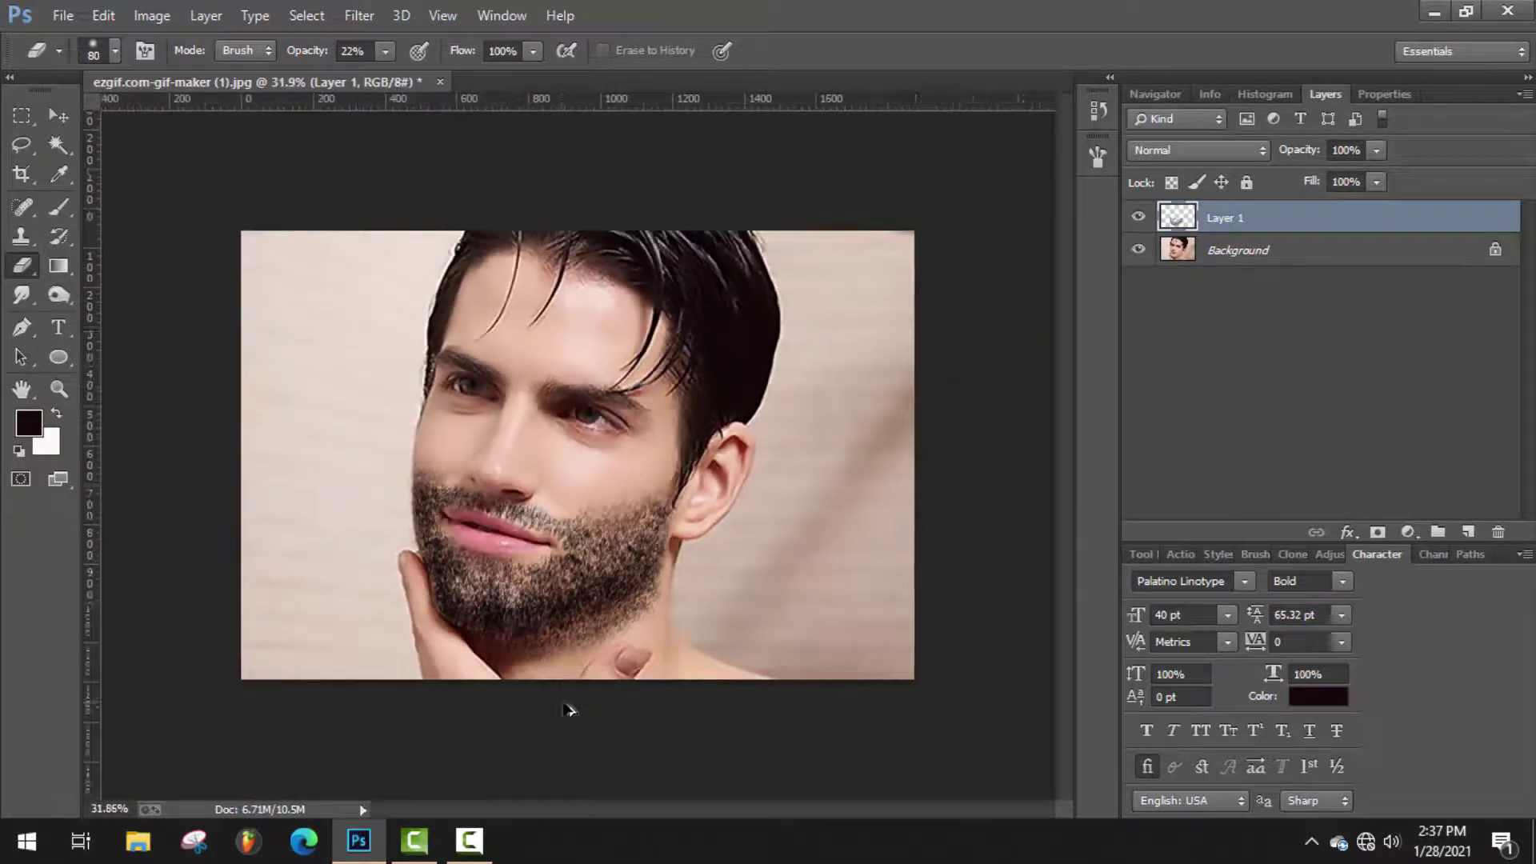
pyautogui.scroll(1, 565, 698)
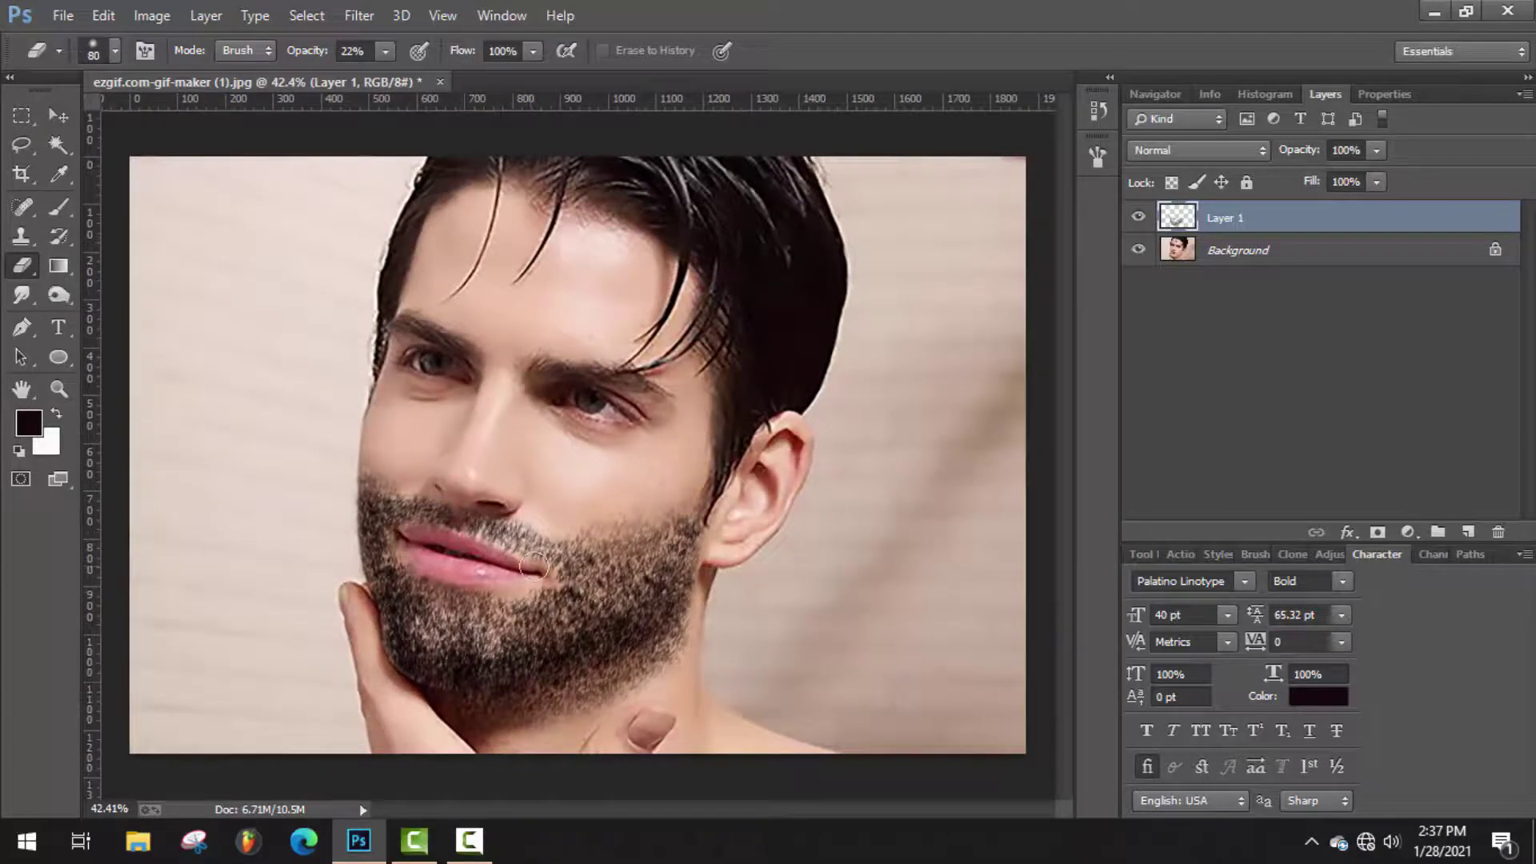
pyautogui.scroll(-2, 696, 672)
pyautogui.scroll(4, 697, 672)
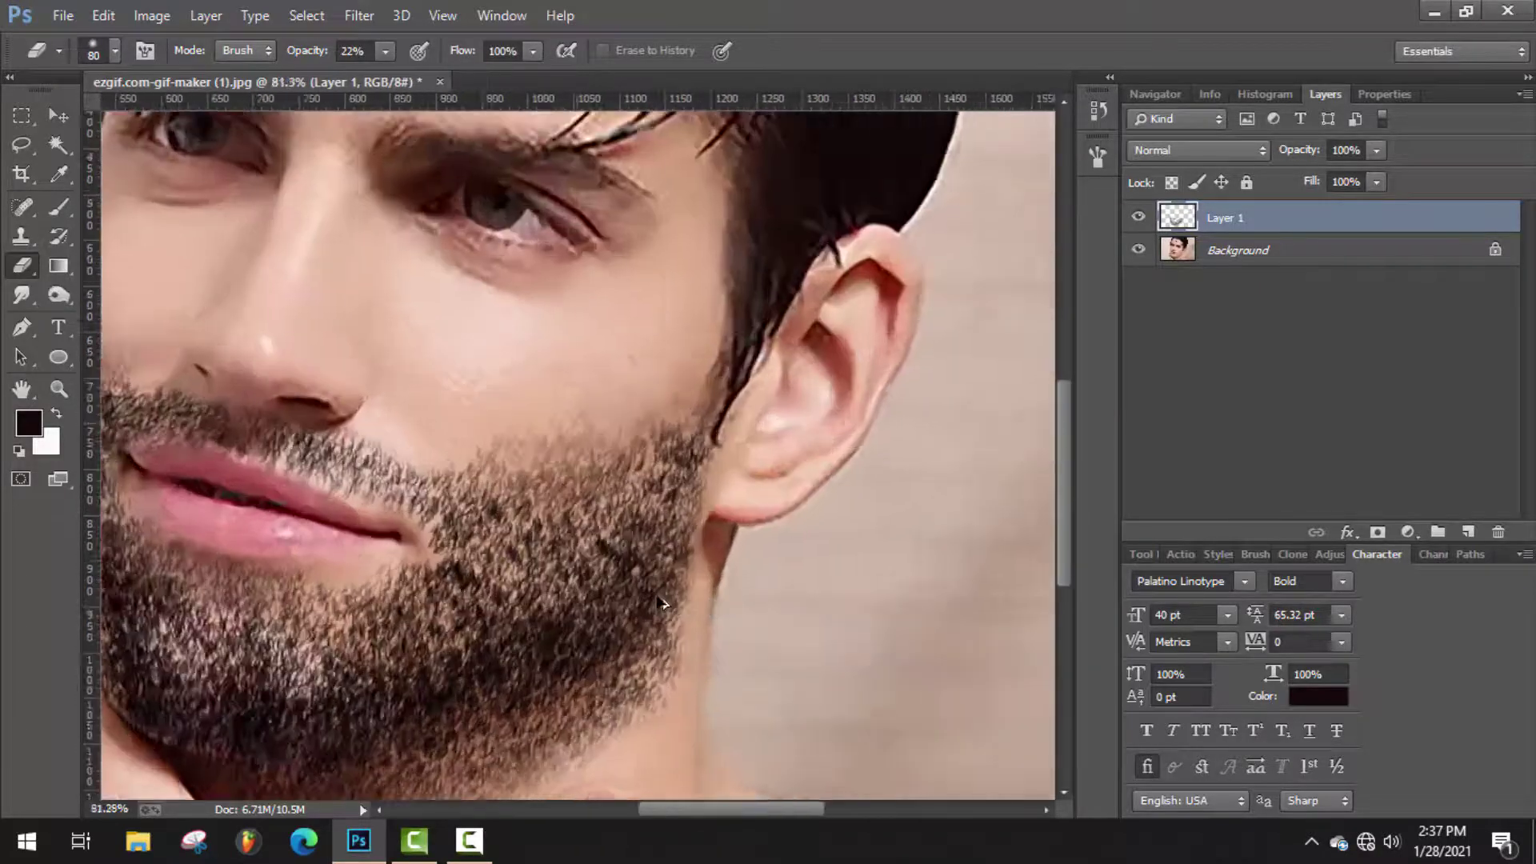
pyautogui.scroll(-4, 371, 645)
pyautogui.scroll(2, 376, 655)
pyautogui.scroll(4, 371, 645)
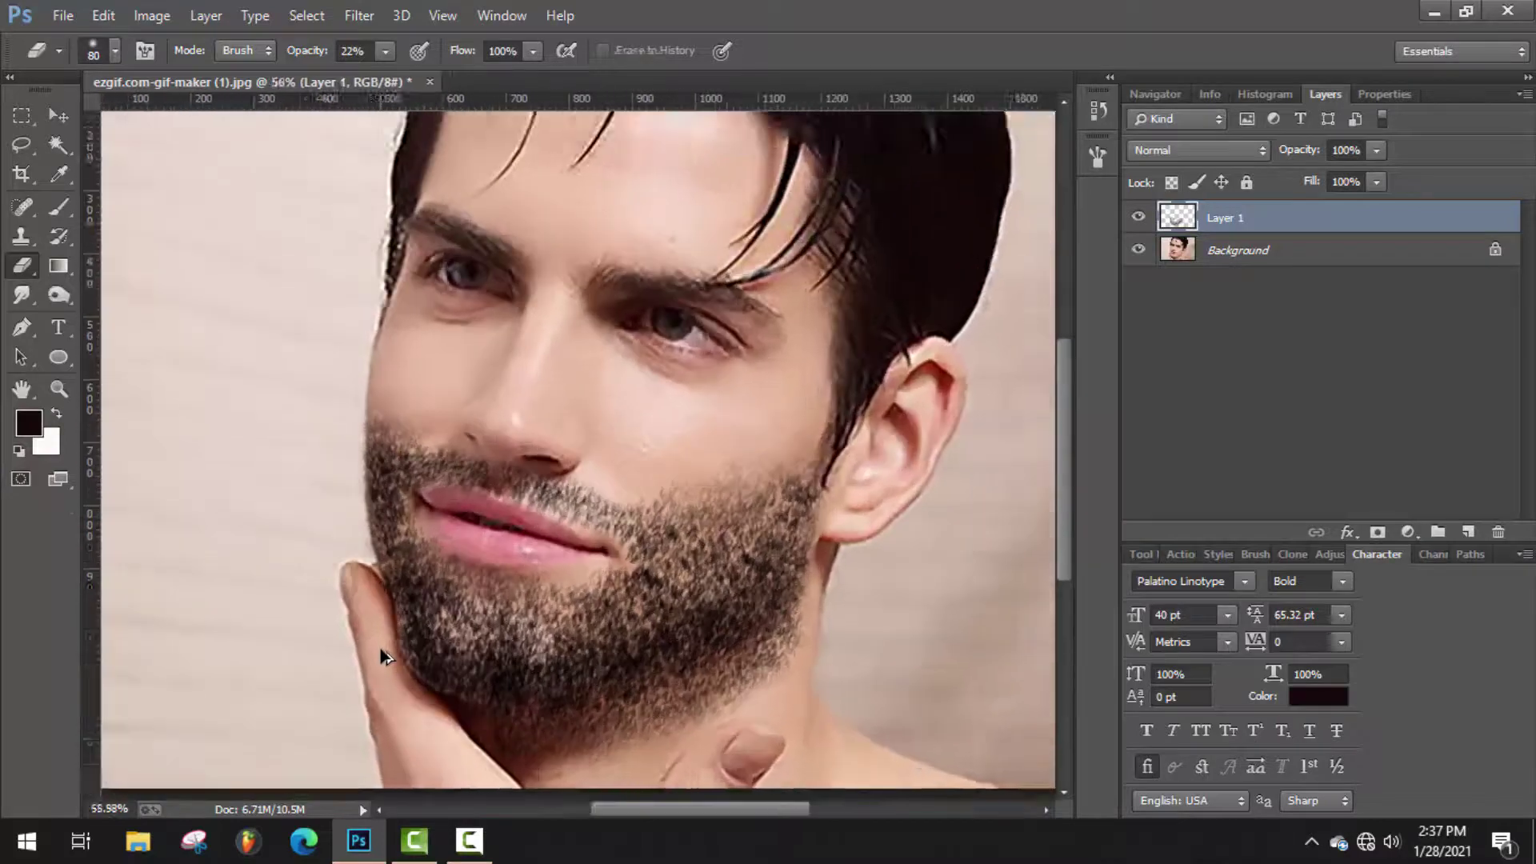
pyautogui.scroll(-5, 770, 636)
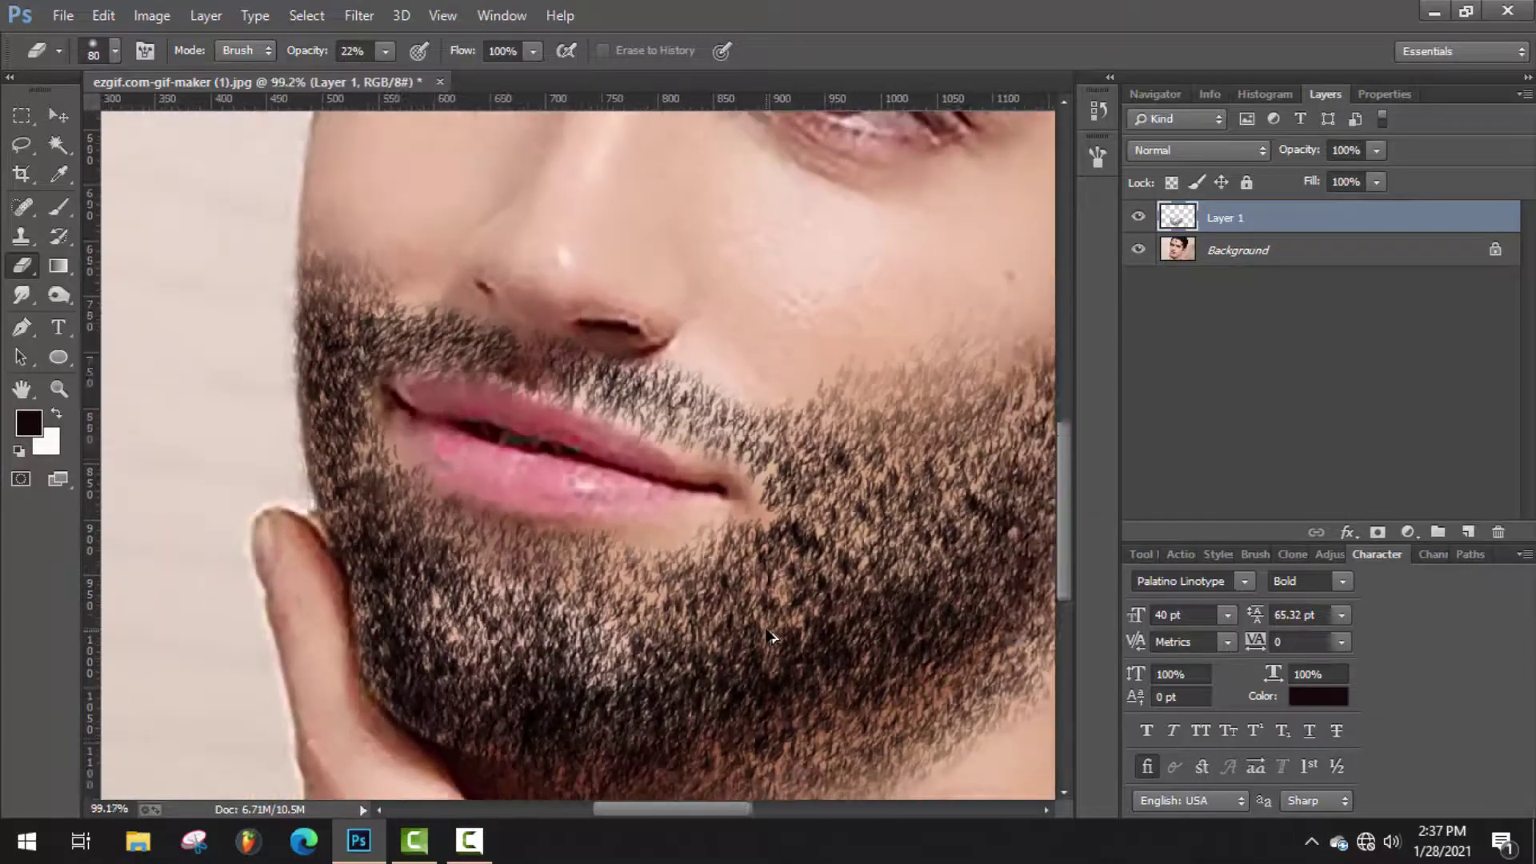
# - Merge the beard layer down into the background photo and add a Levels adjustment layer
pyautogui.rightClick(1220, 218)
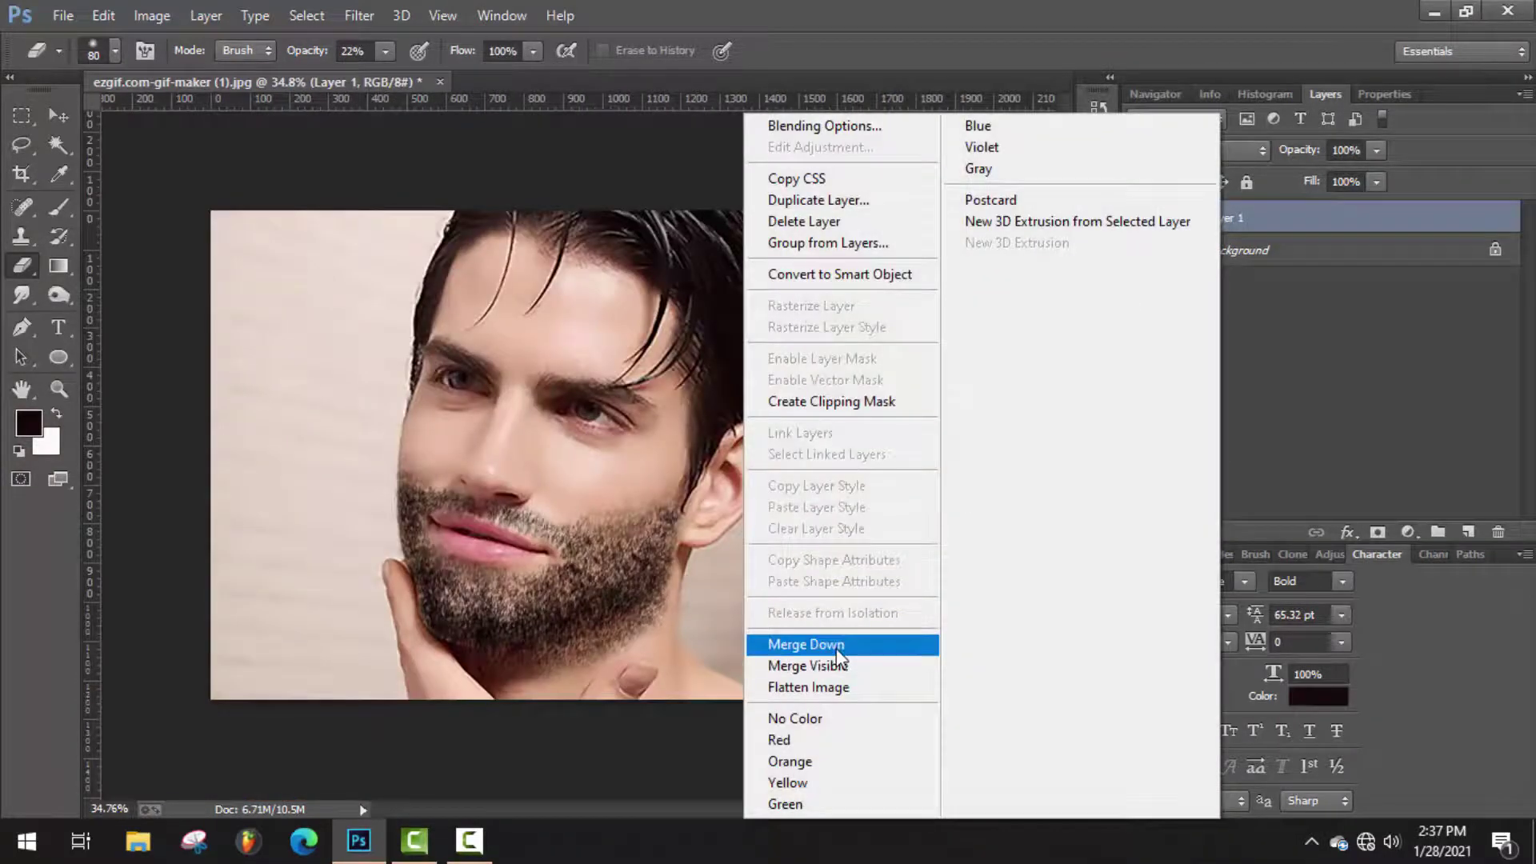
pyautogui.click(837, 645)
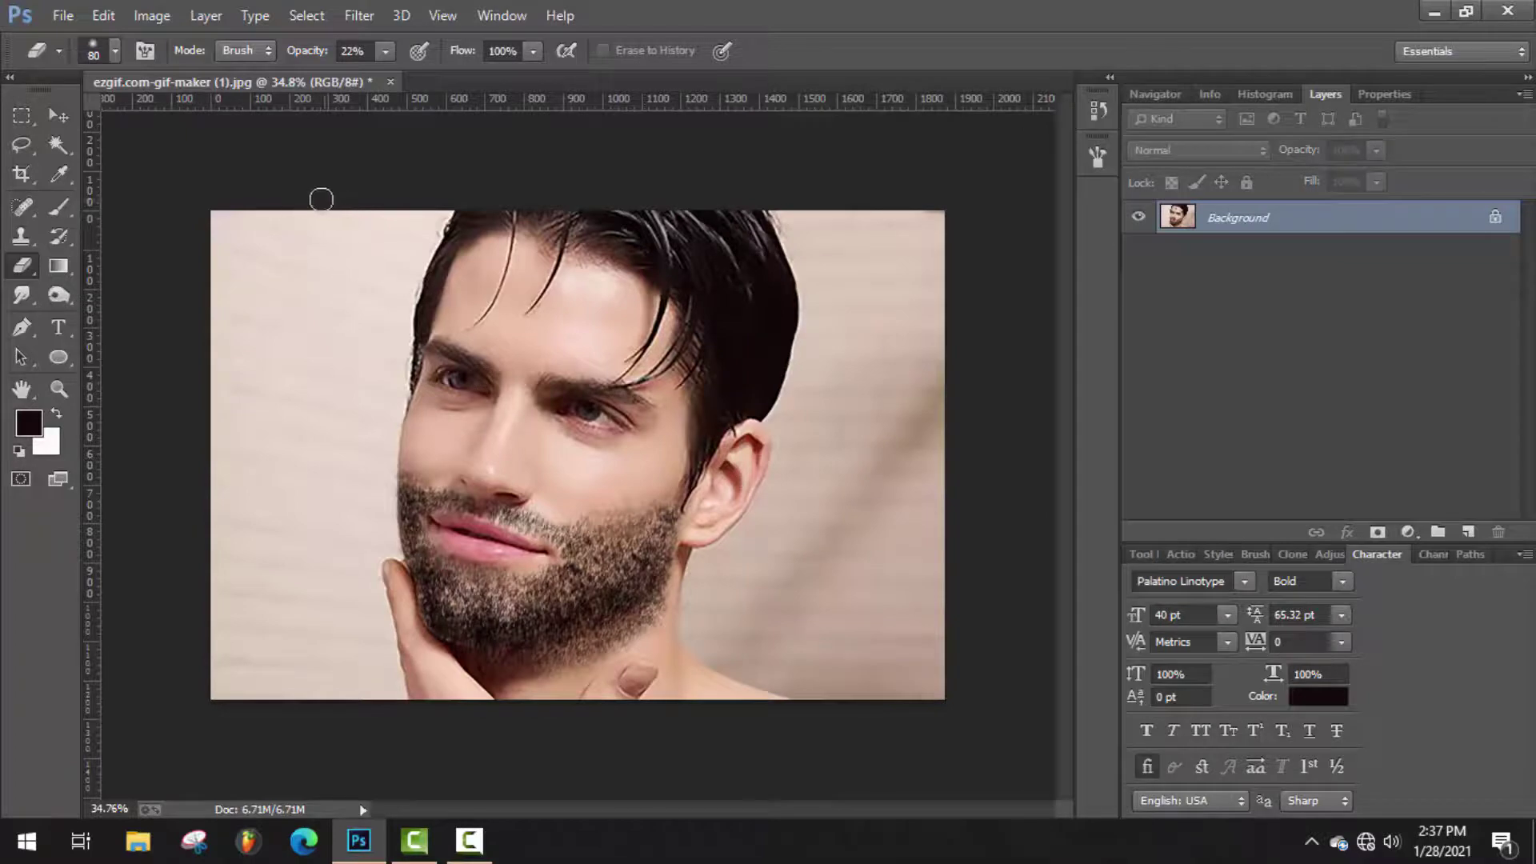
pyautogui.click(1406, 534)
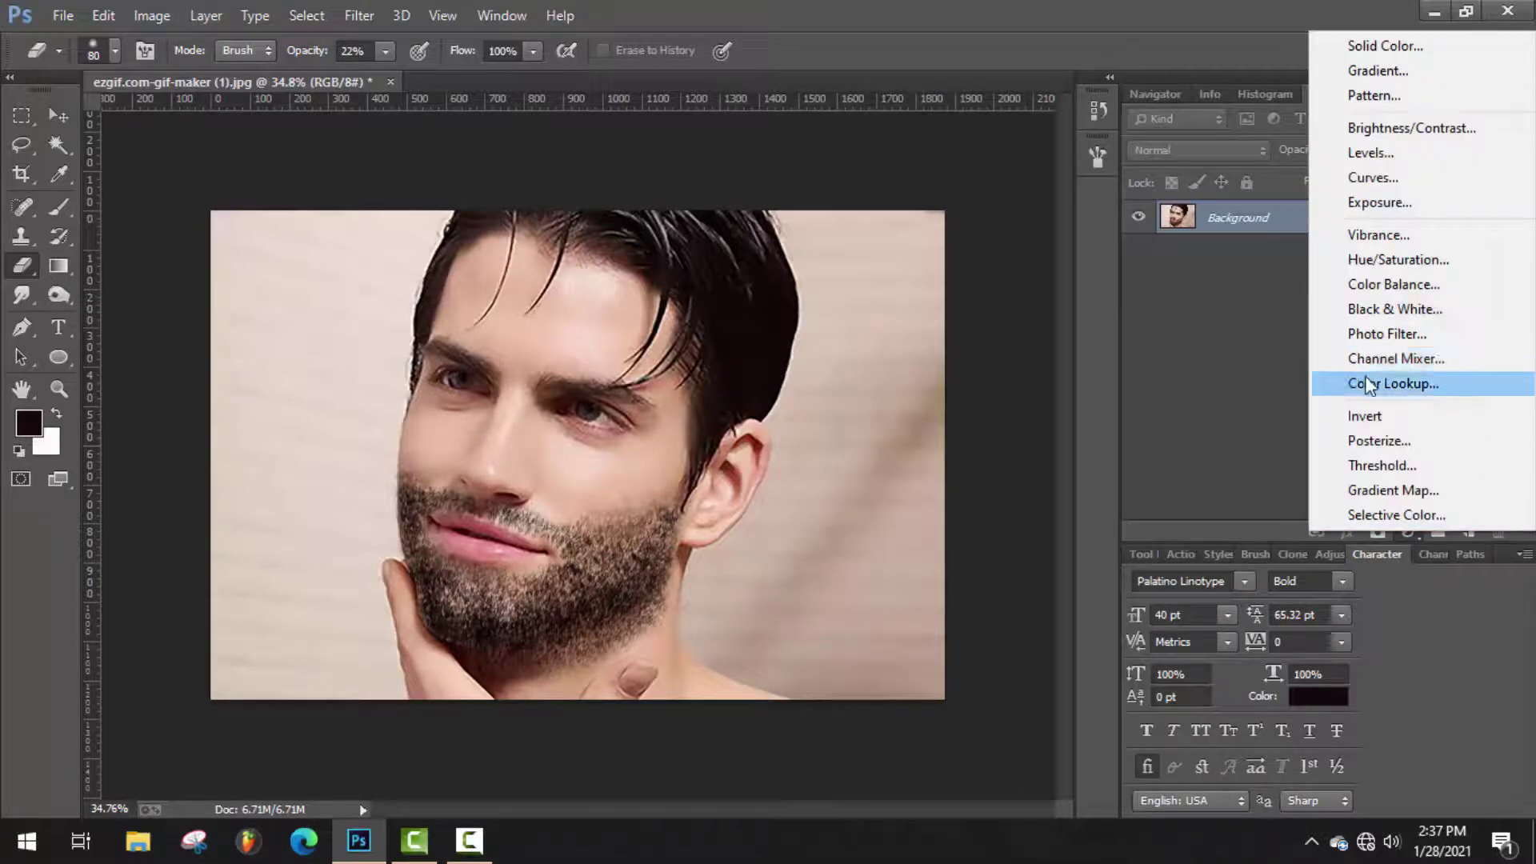
pyautogui.click(1359, 152)
# - Adjust the Levels input sliders to settle at black 31, midtones 1.06 and white 242
pyautogui.moveTo(1192, 326); pyautogui.dragTo(1220, 326)
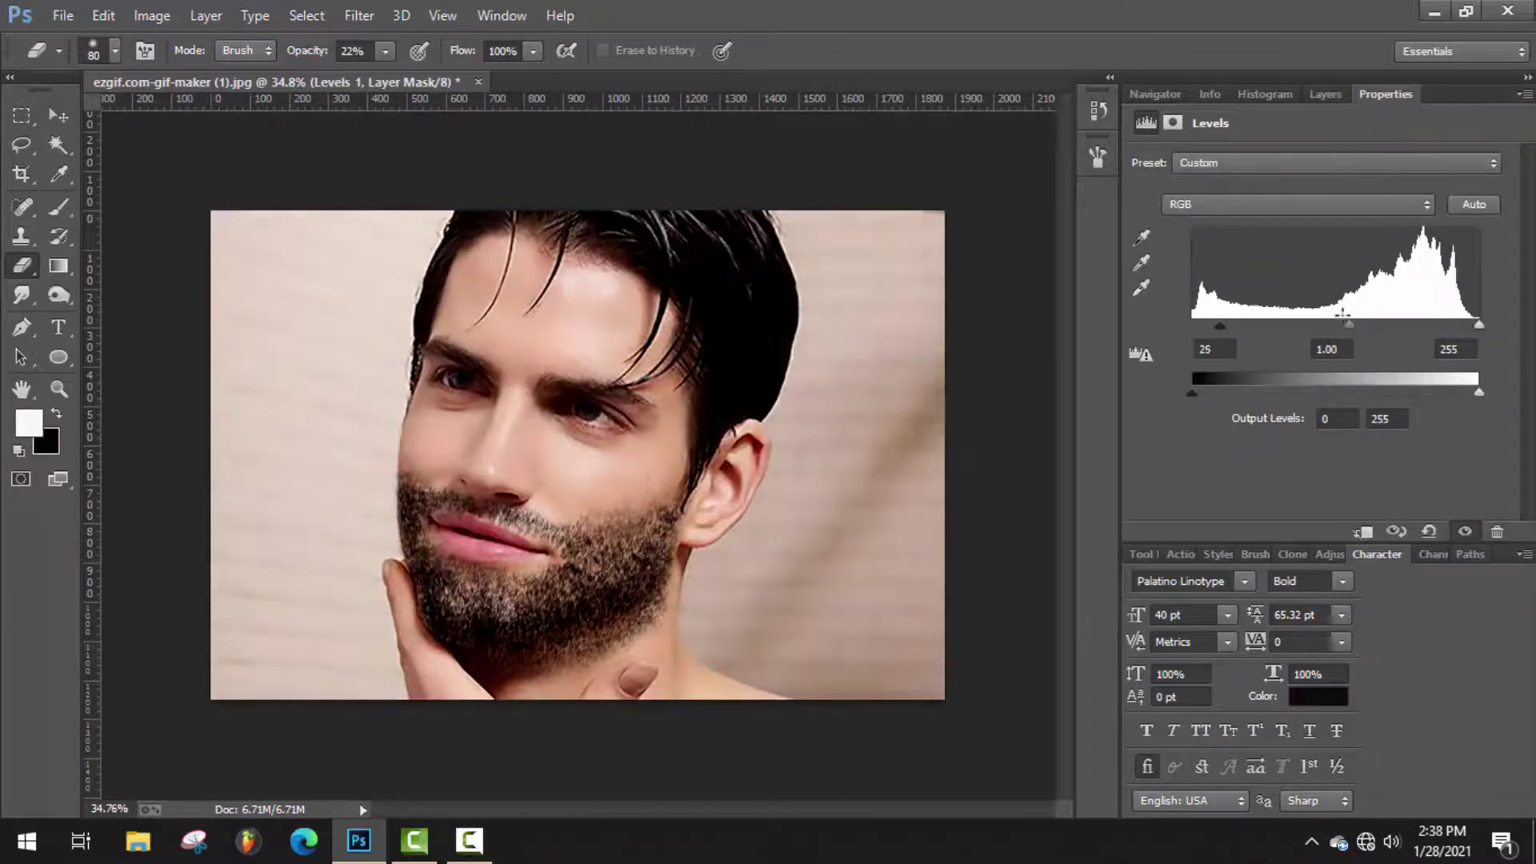
pyautogui.moveTo(1336, 325); pyautogui.dragTo(1324, 326)
pyautogui.moveTo(1480, 325); pyautogui.dragTo(1453, 325)
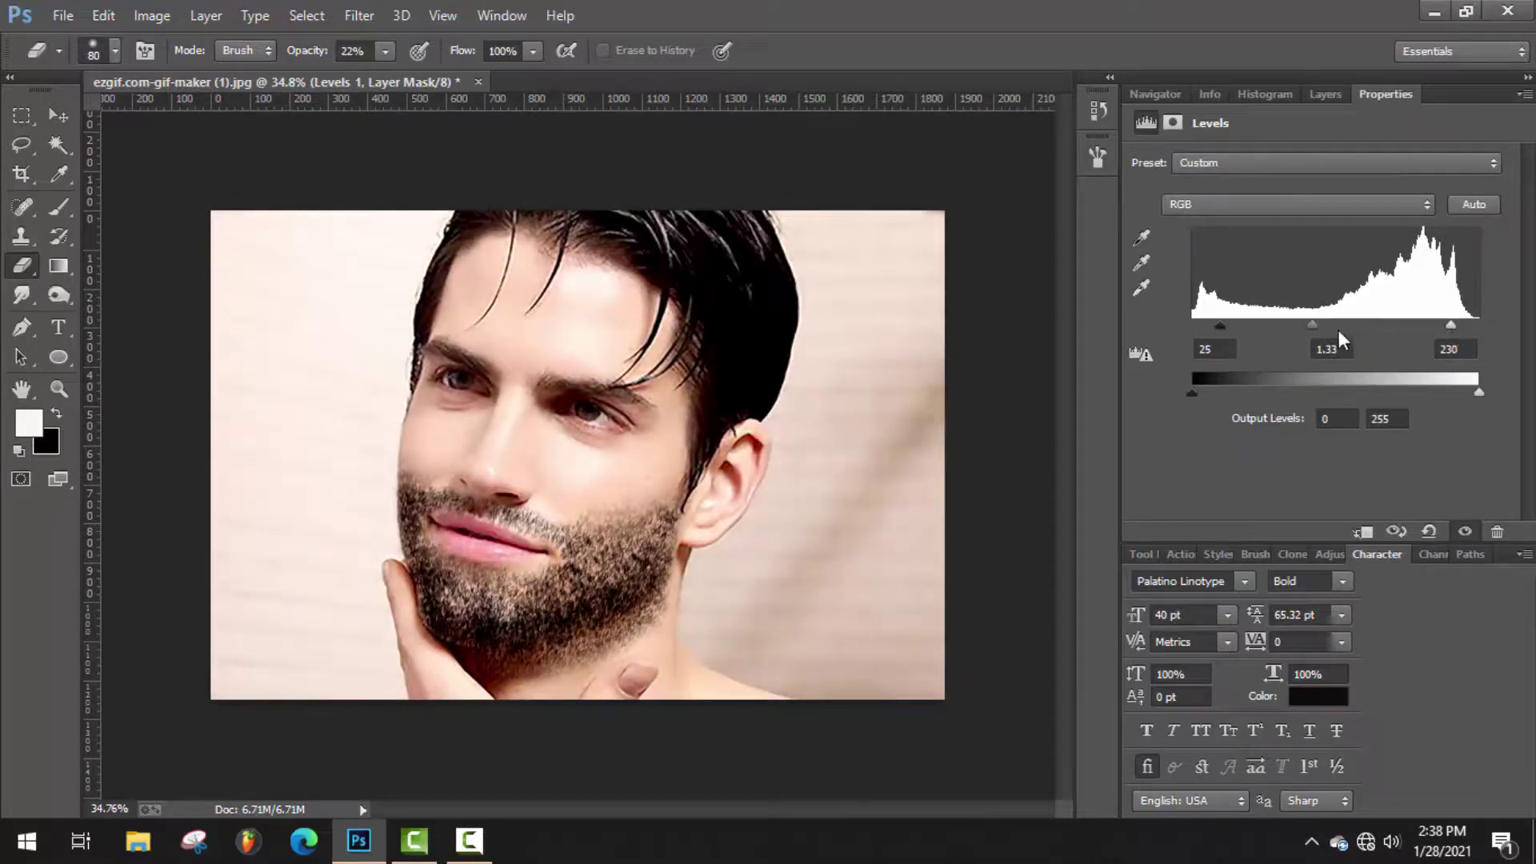
pyautogui.moveTo(1312, 325); pyautogui.dragTo(1325, 326)
pyautogui.moveTo(1458, 325); pyautogui.dragTo(1464, 325)
pyautogui.moveTo(1221, 326); pyautogui.dragTo(1227, 327)
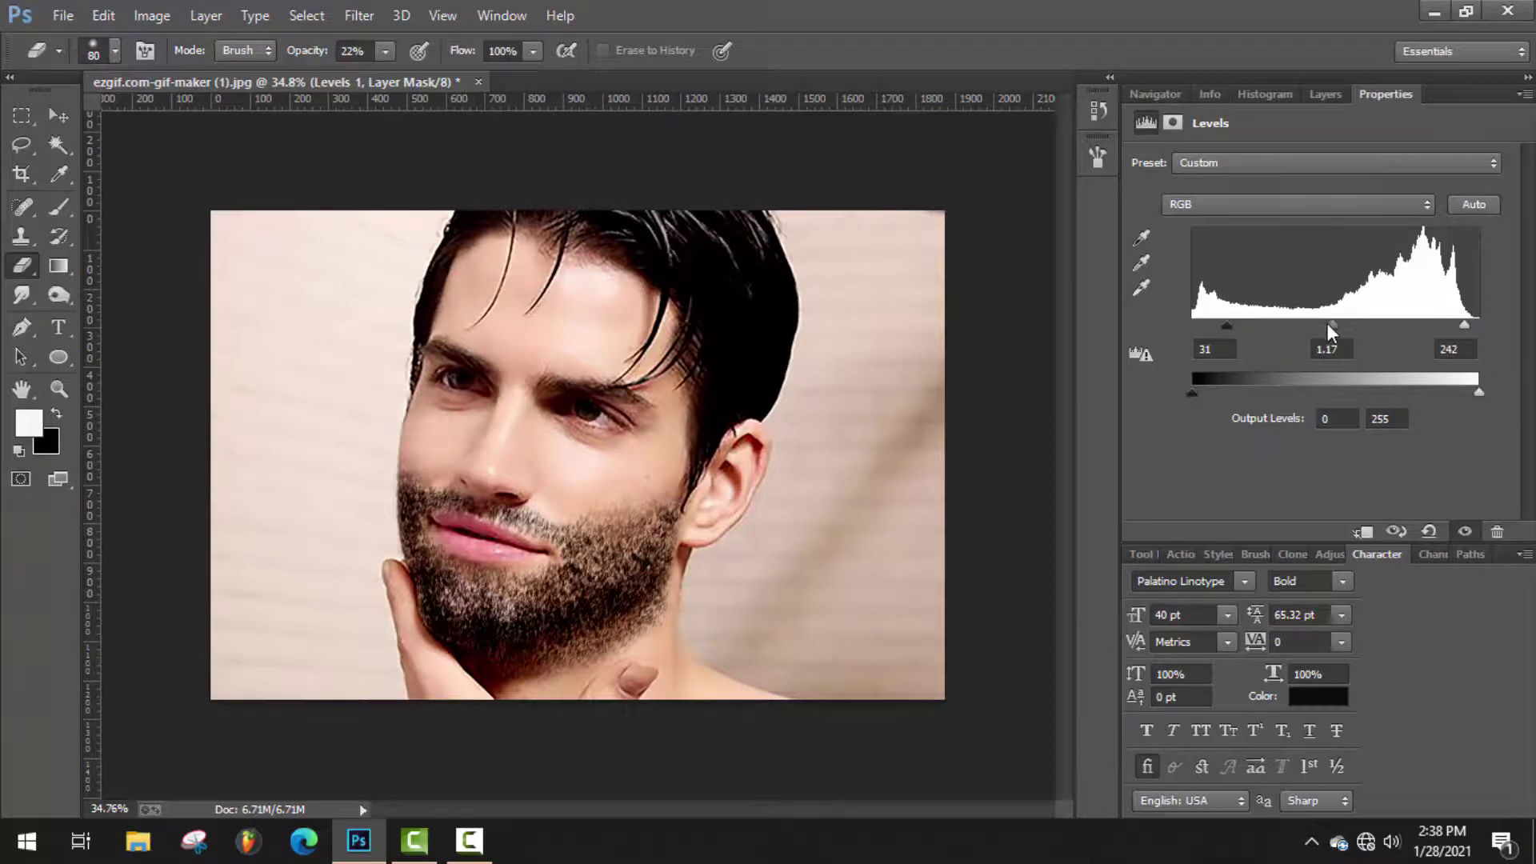
pyautogui.moveTo(1333, 327); pyautogui.dragTo(1340, 327)
pyautogui.press('v')
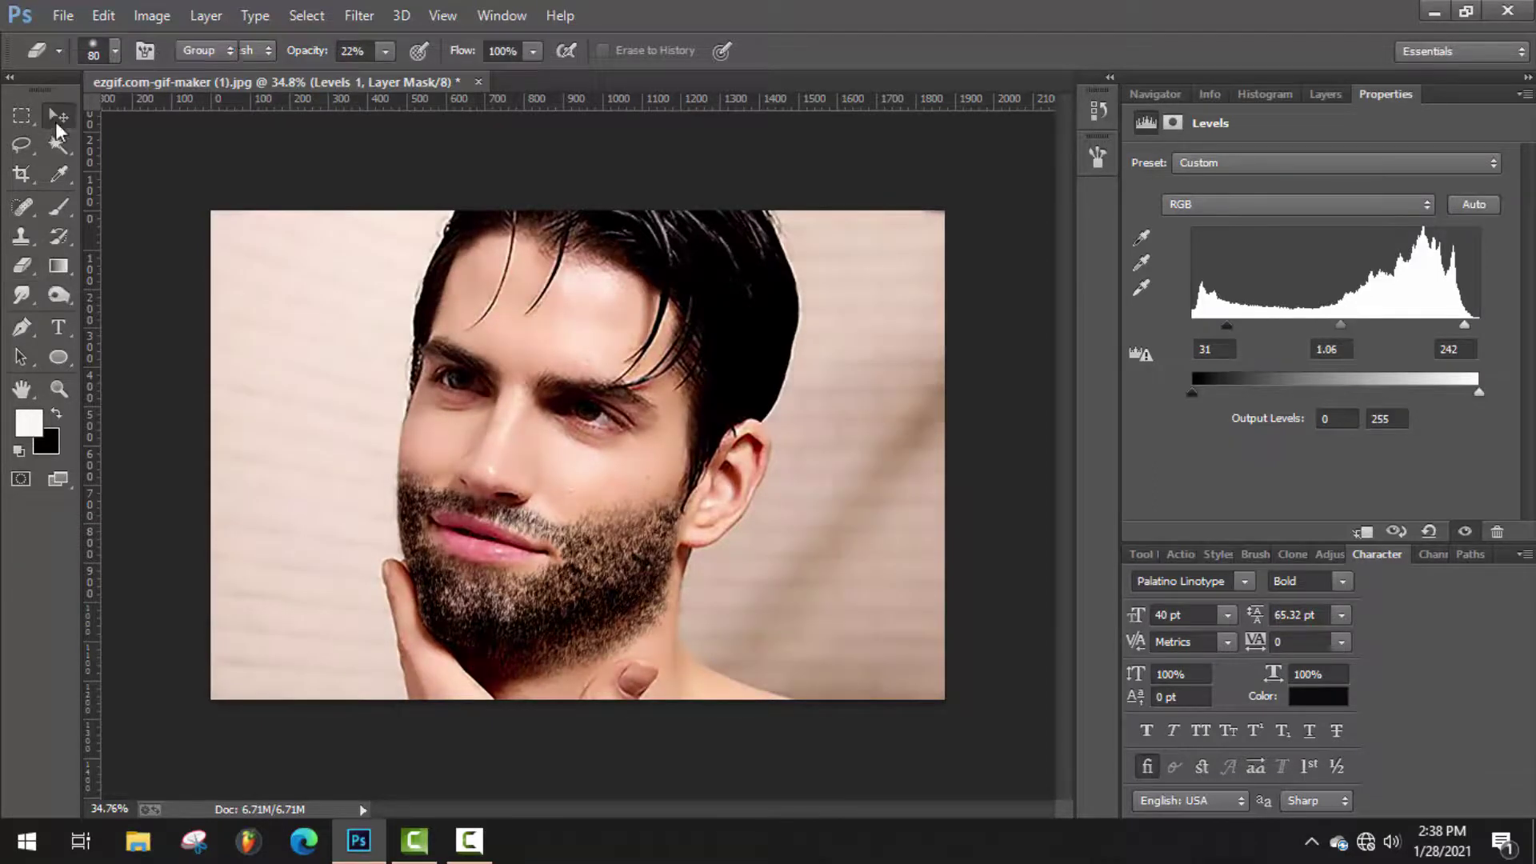
pyautogui.scroll(5, 640, 412)
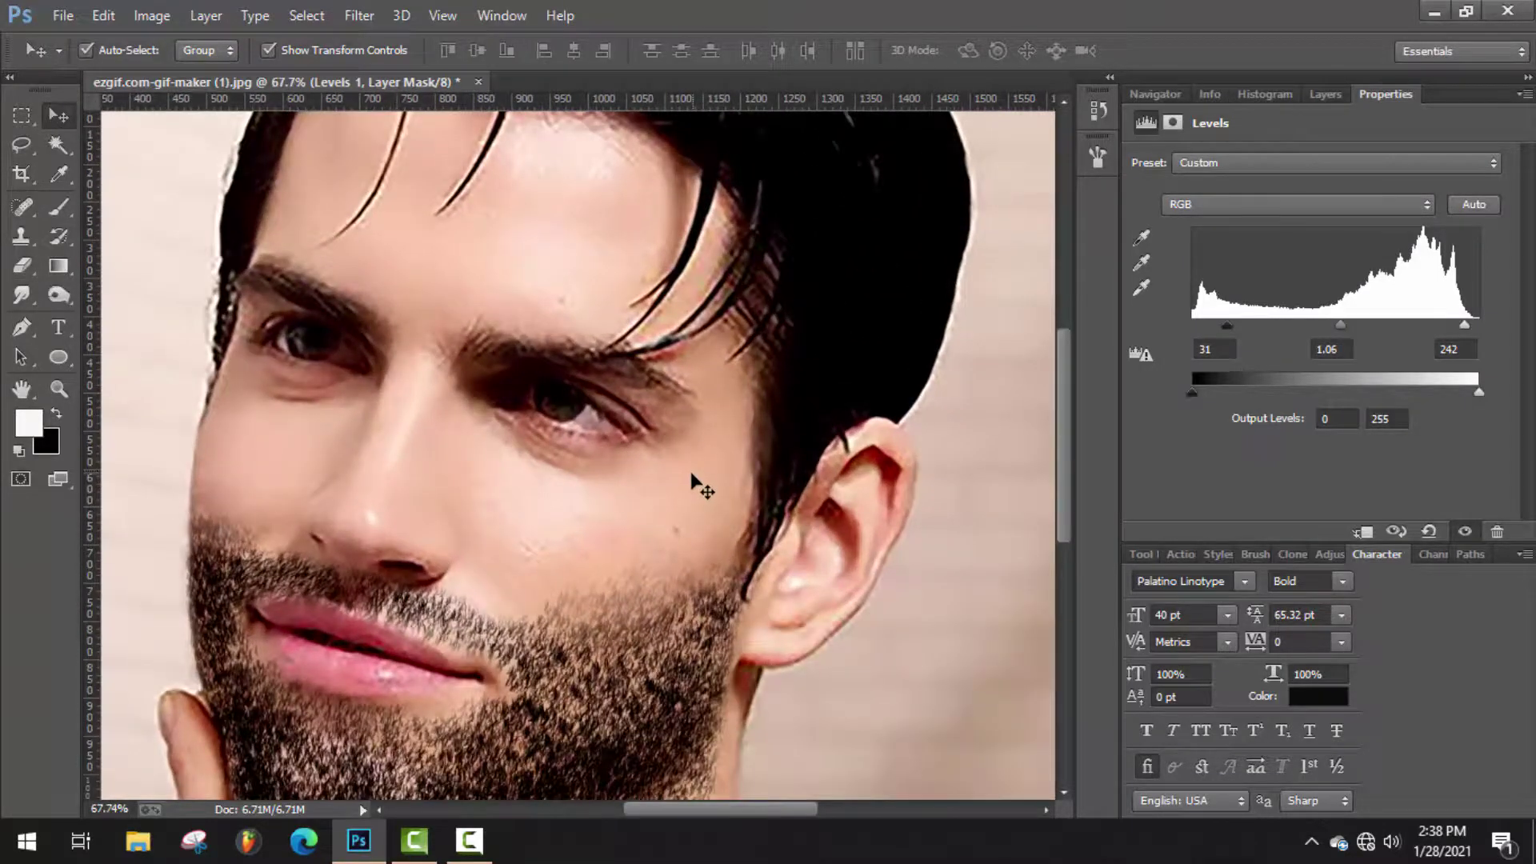
pyautogui.scroll(3, 492, 580)
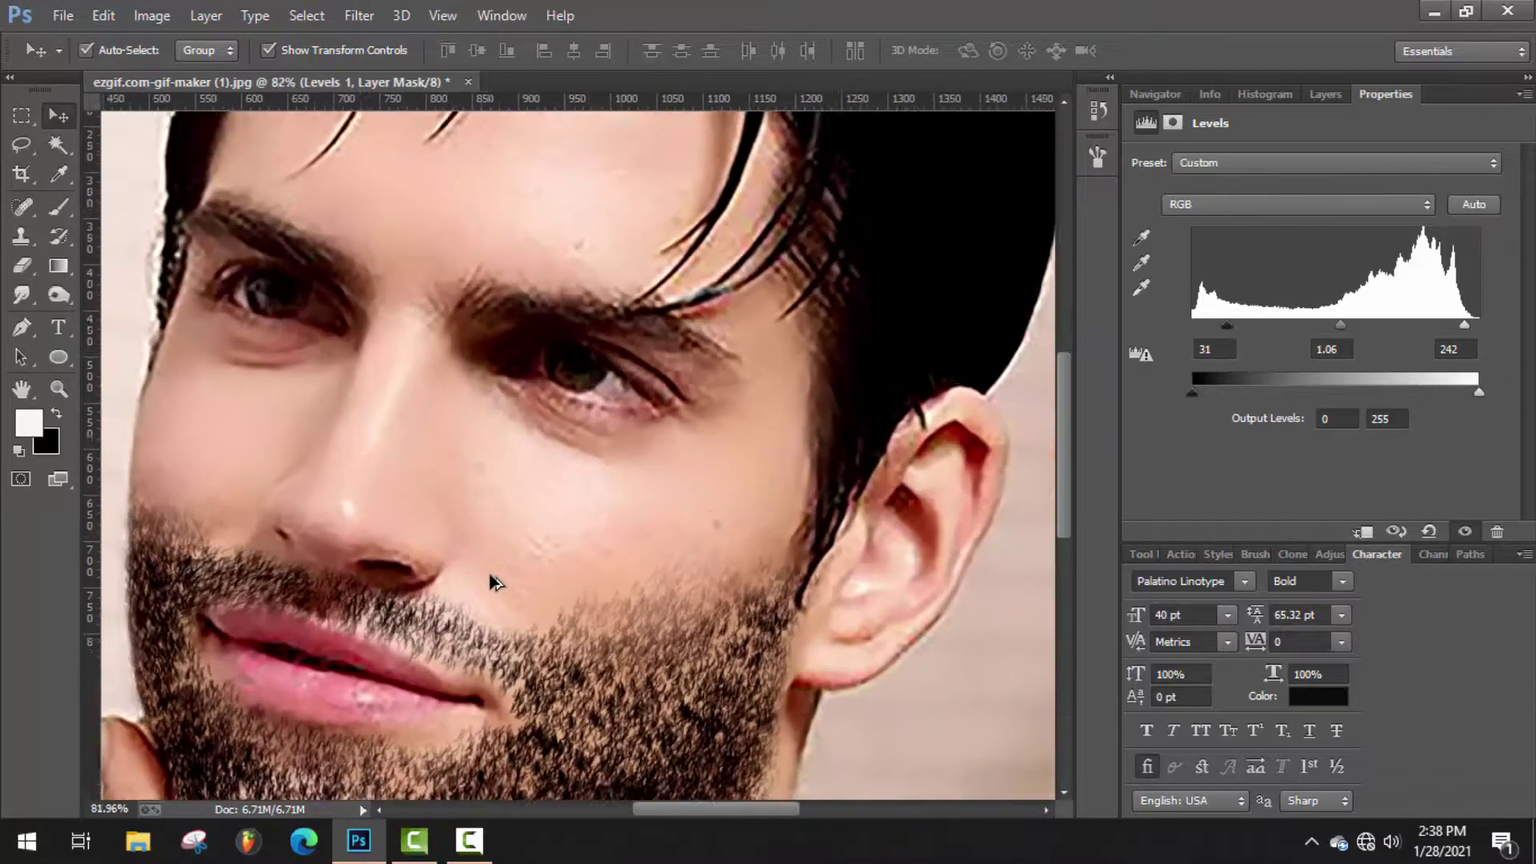
pyautogui.scroll(-4, 346, 617)
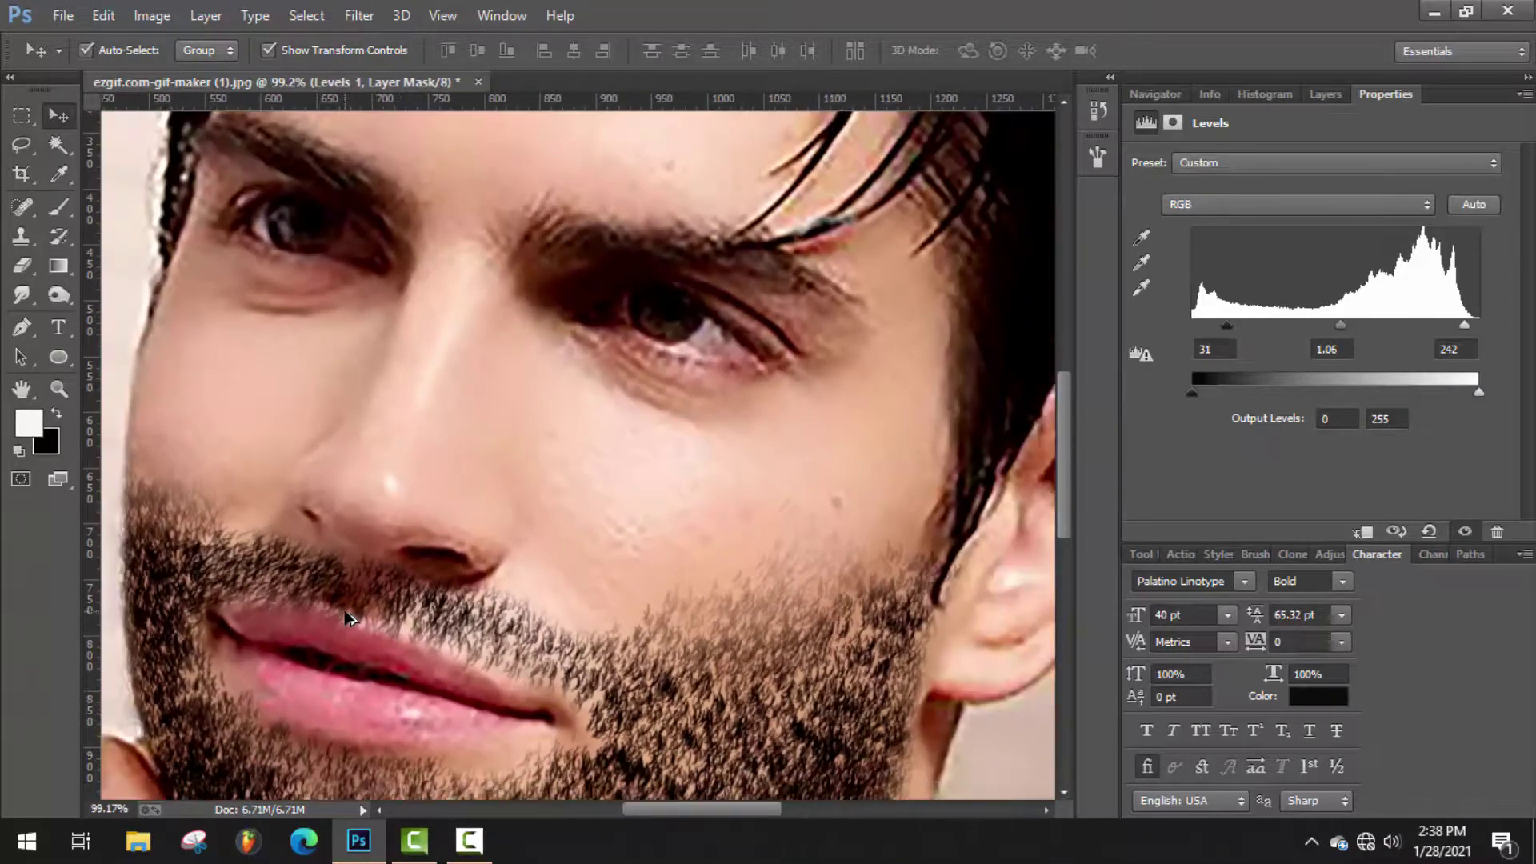
pyautogui.scroll(-3, 352, 620)
pyautogui.hscroll(-3, 352, 620)
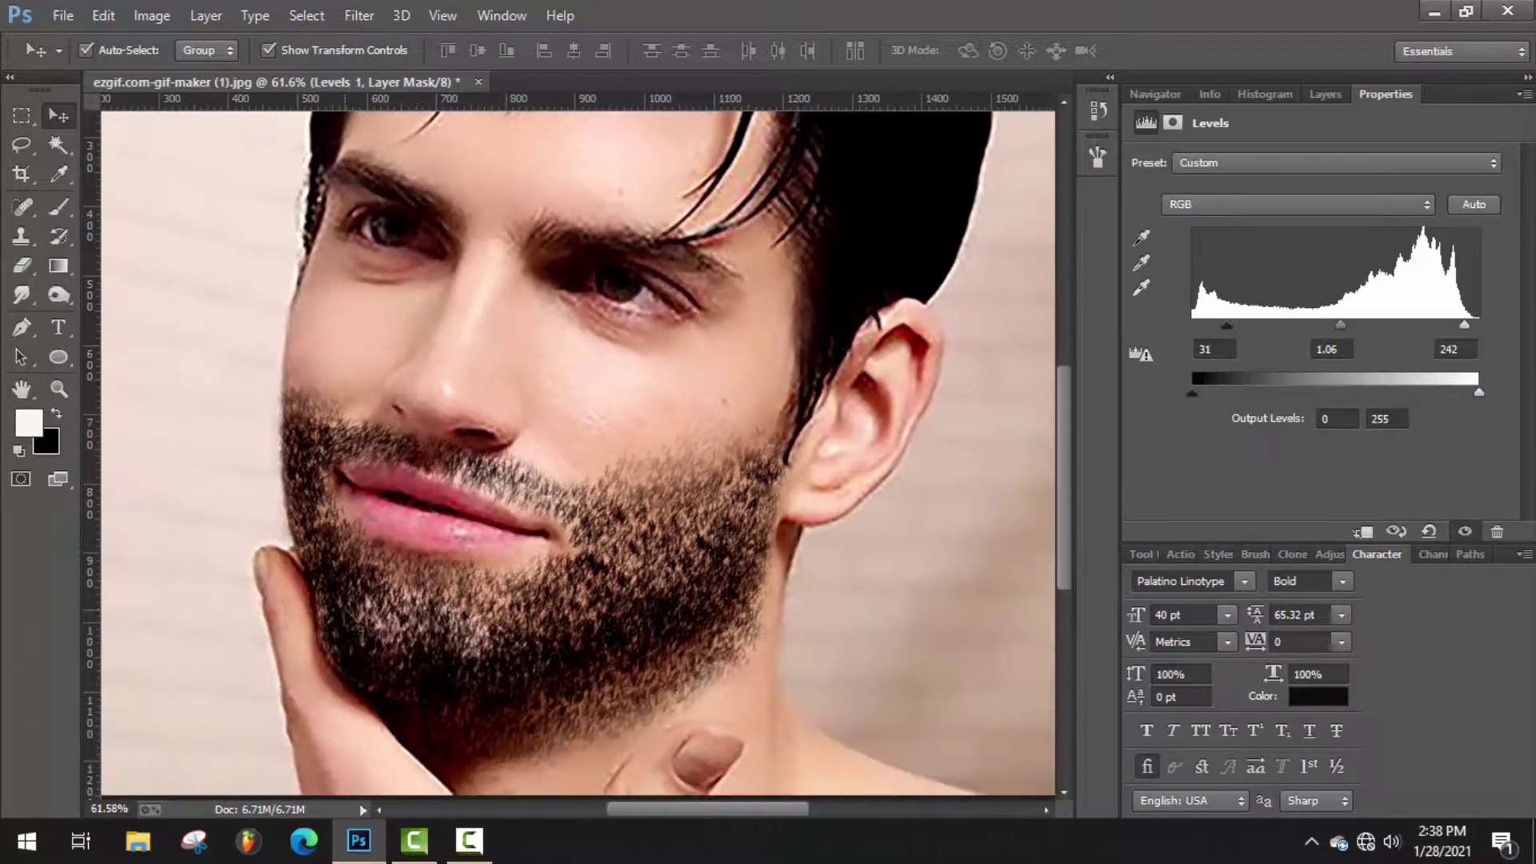